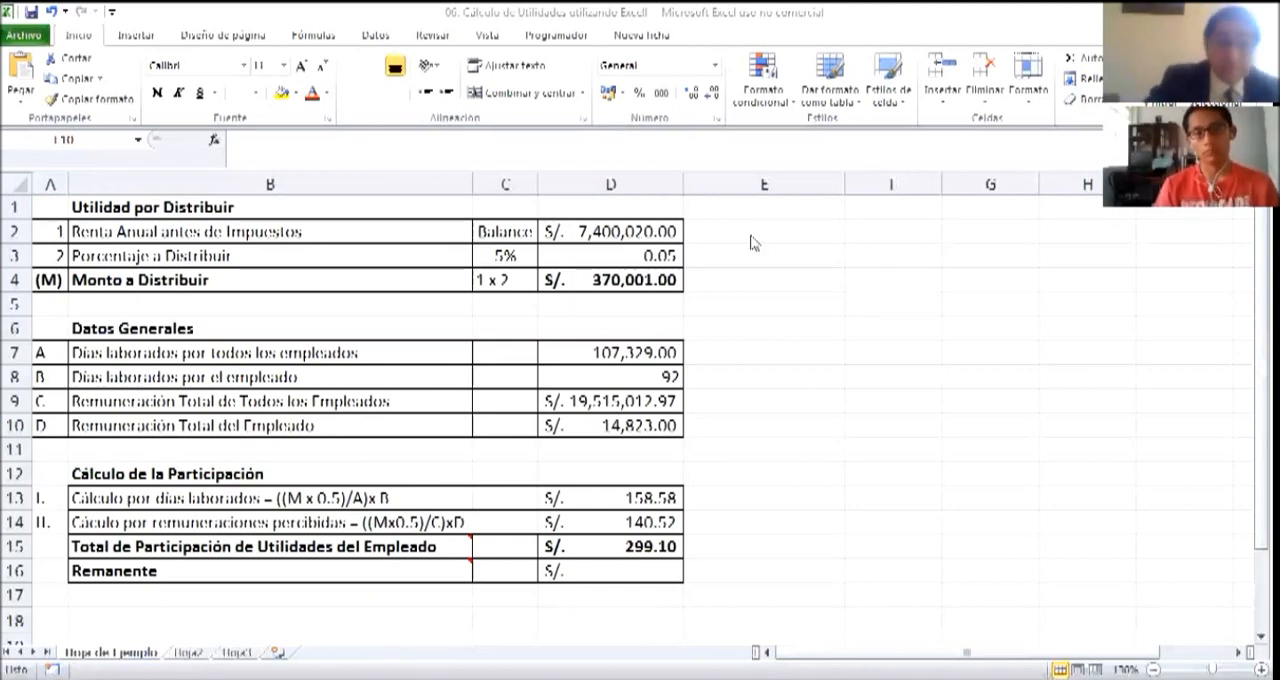
pyautogui.click(770, 306)
pyautogui.click(332, 303)
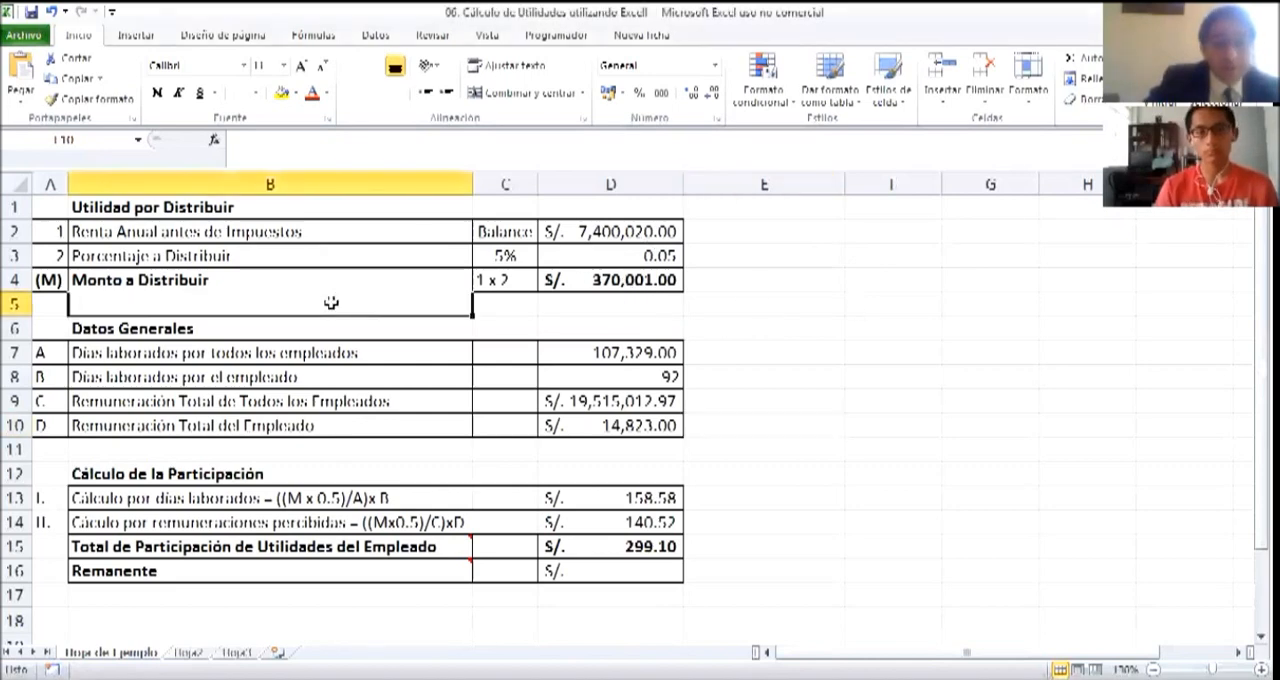
pyautogui.moveTo(56, 212); pyautogui.dragTo(520, 547)
pyautogui.moveTo(585, 589); pyautogui.dragTo(660, 570)
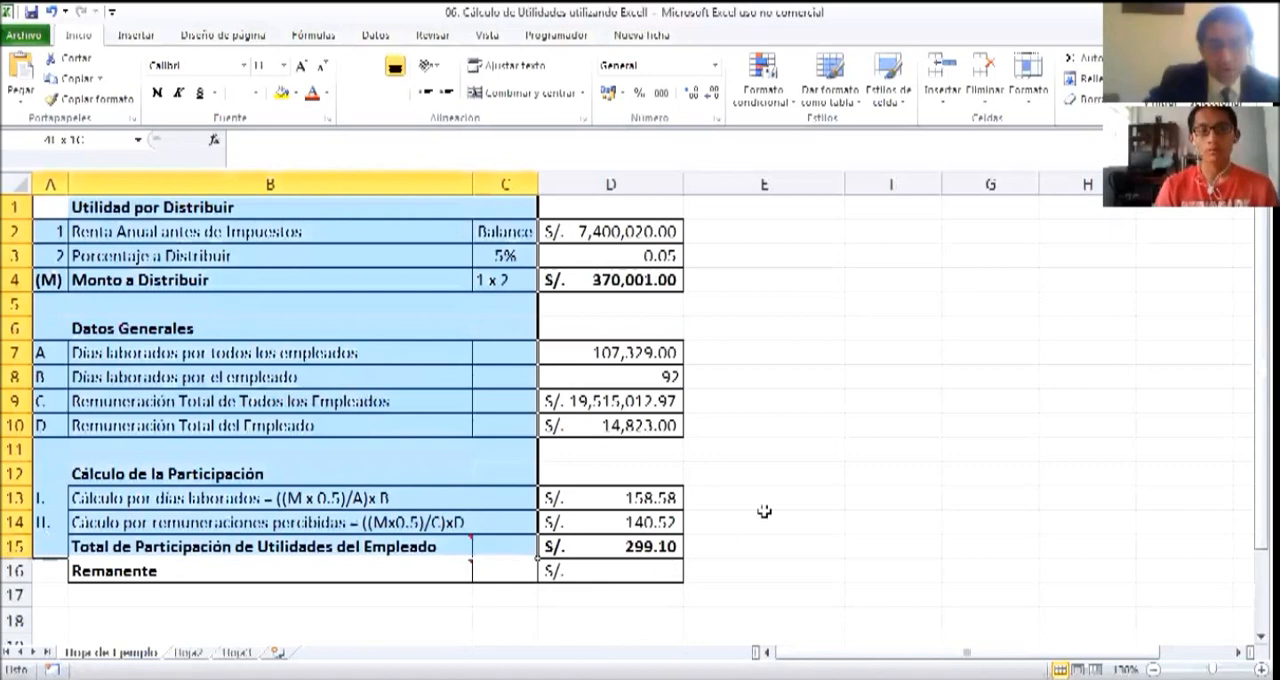
pyautogui.click(780, 410)
pyautogui.click(762, 332)
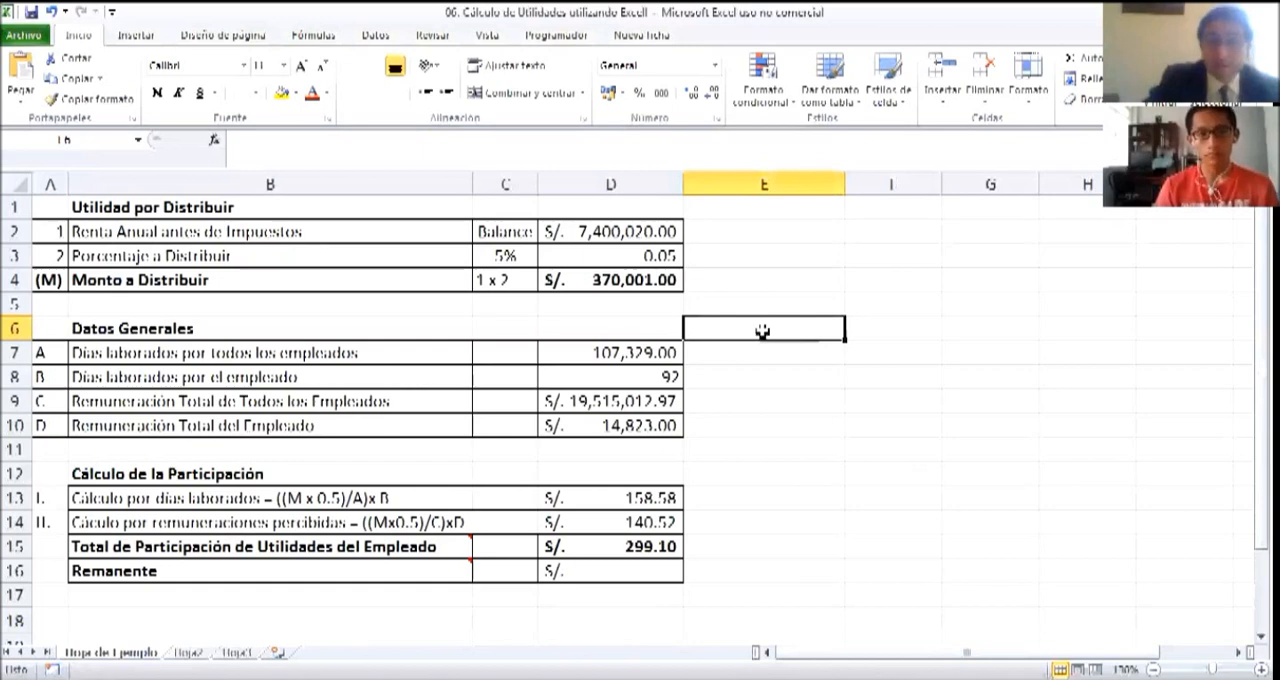
pyautogui.click(756, 250)
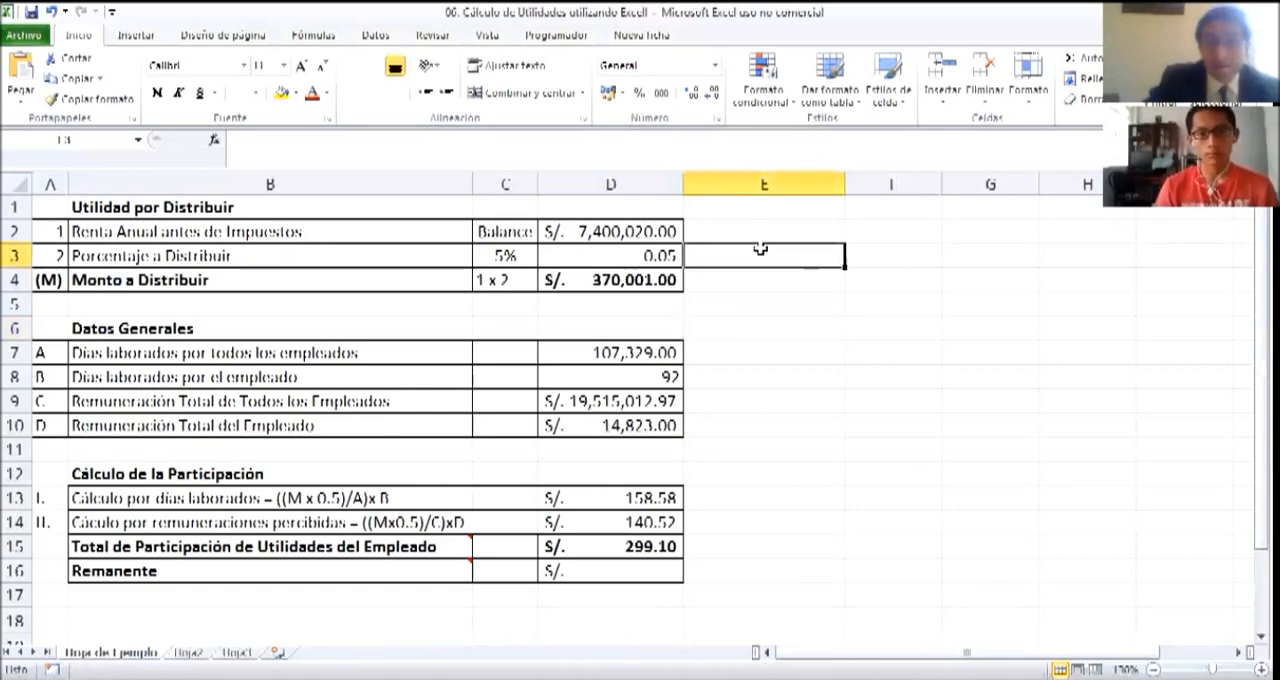
pyautogui.click(771, 229)
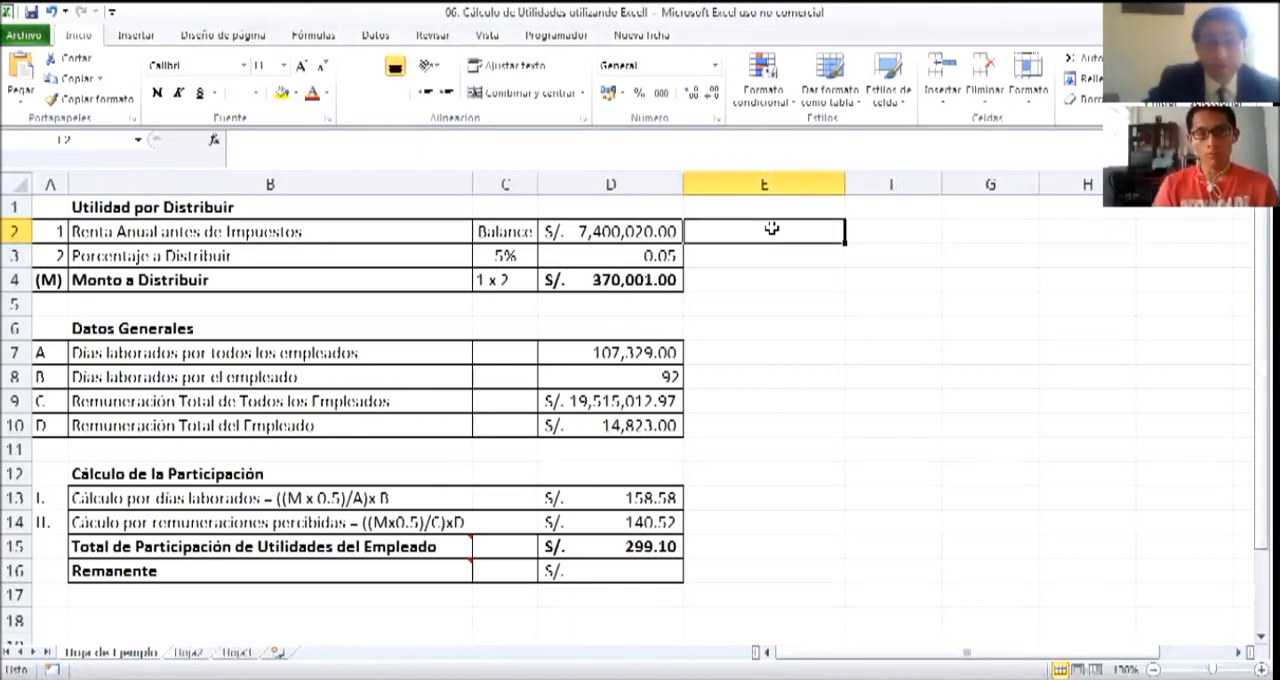
pyautogui.click(724, 206)
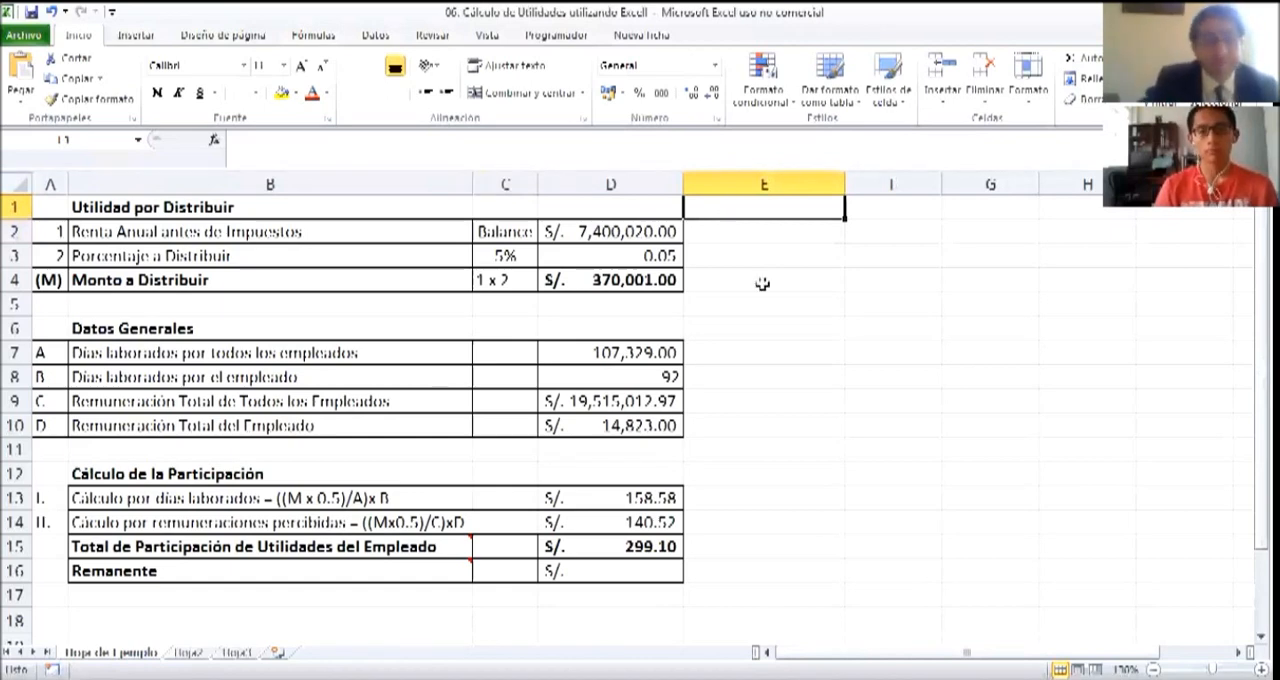
pyautogui.click(838, 300)
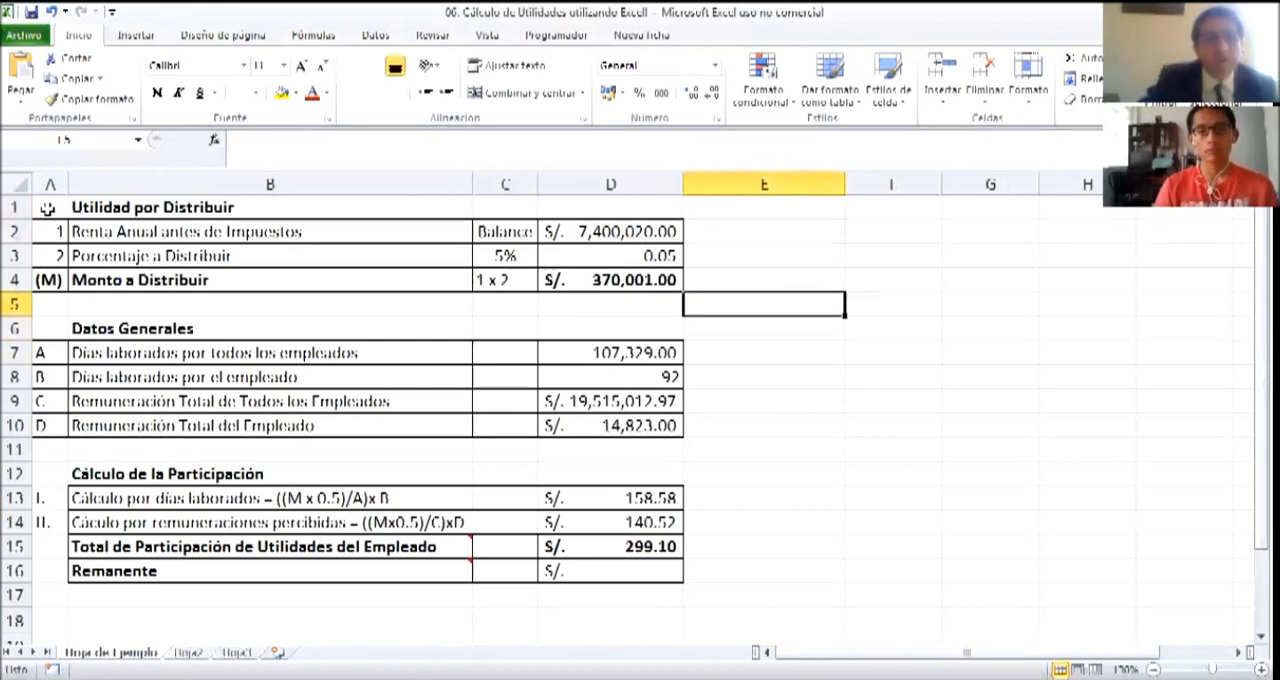
pyautogui.click(746, 228)
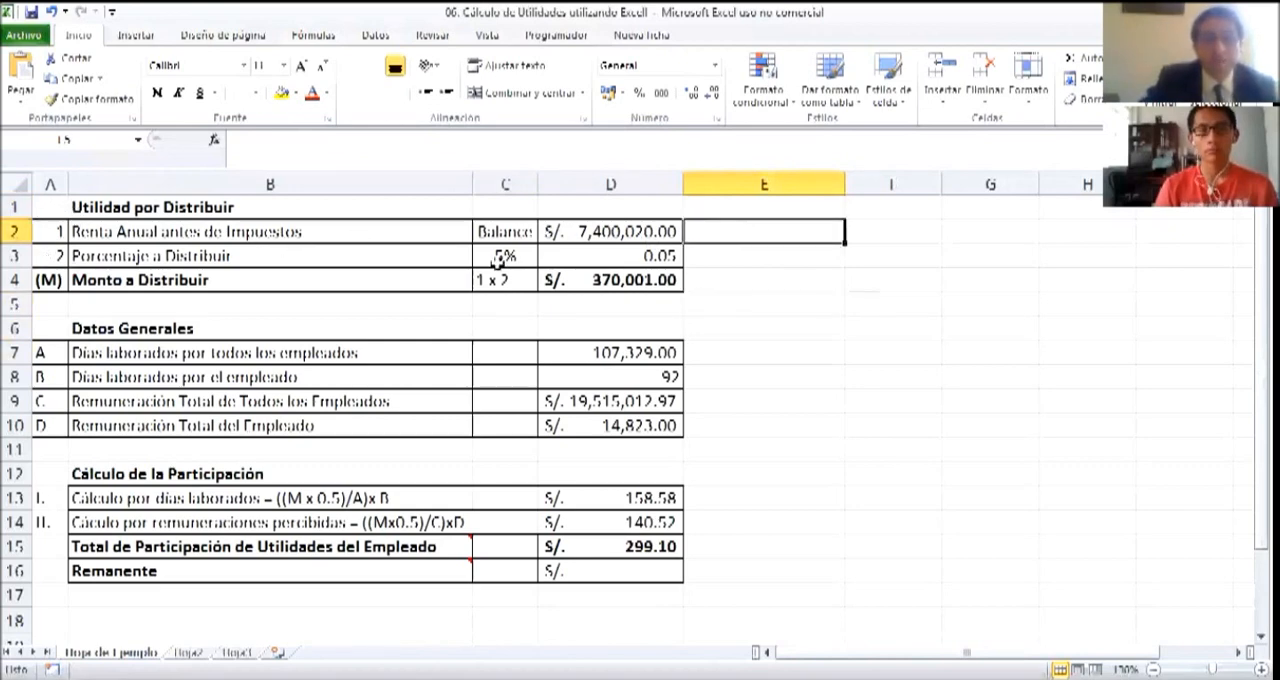
# Examine the Renta Anual antes de Impuestos row, including its Balance source and its amount in D2
pyautogui.click(103, 236)
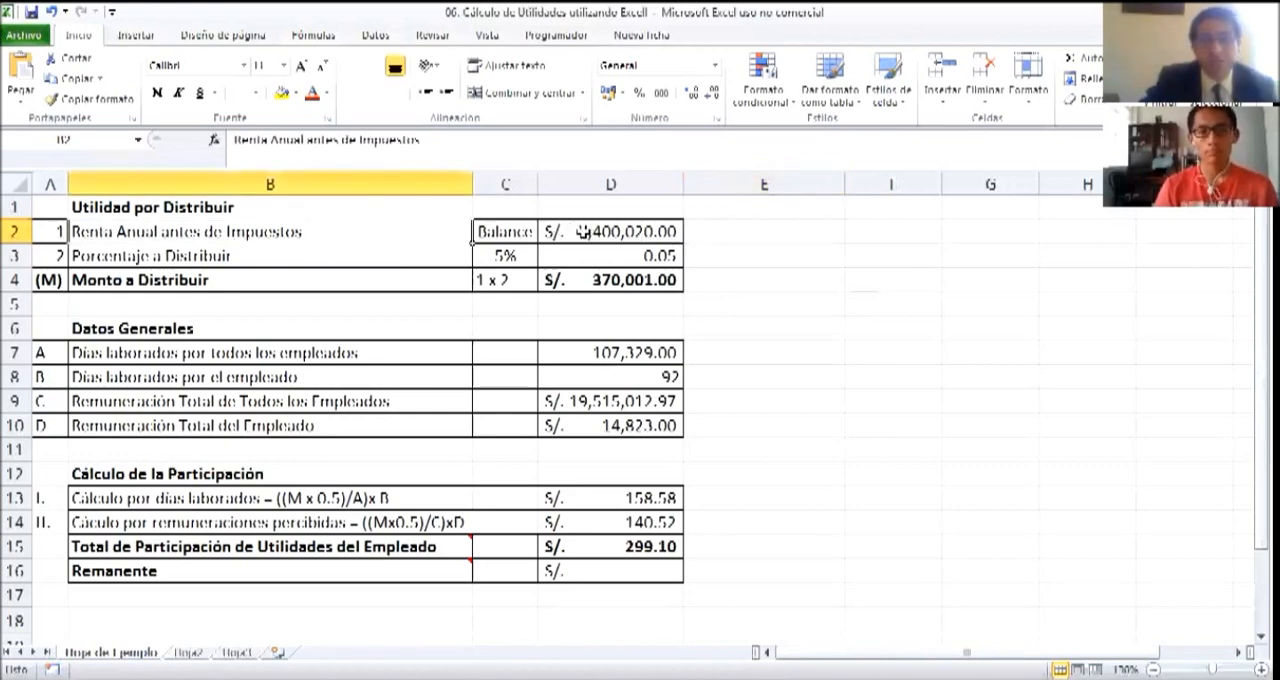
pyautogui.click(741, 235)
pyautogui.click(600, 233)
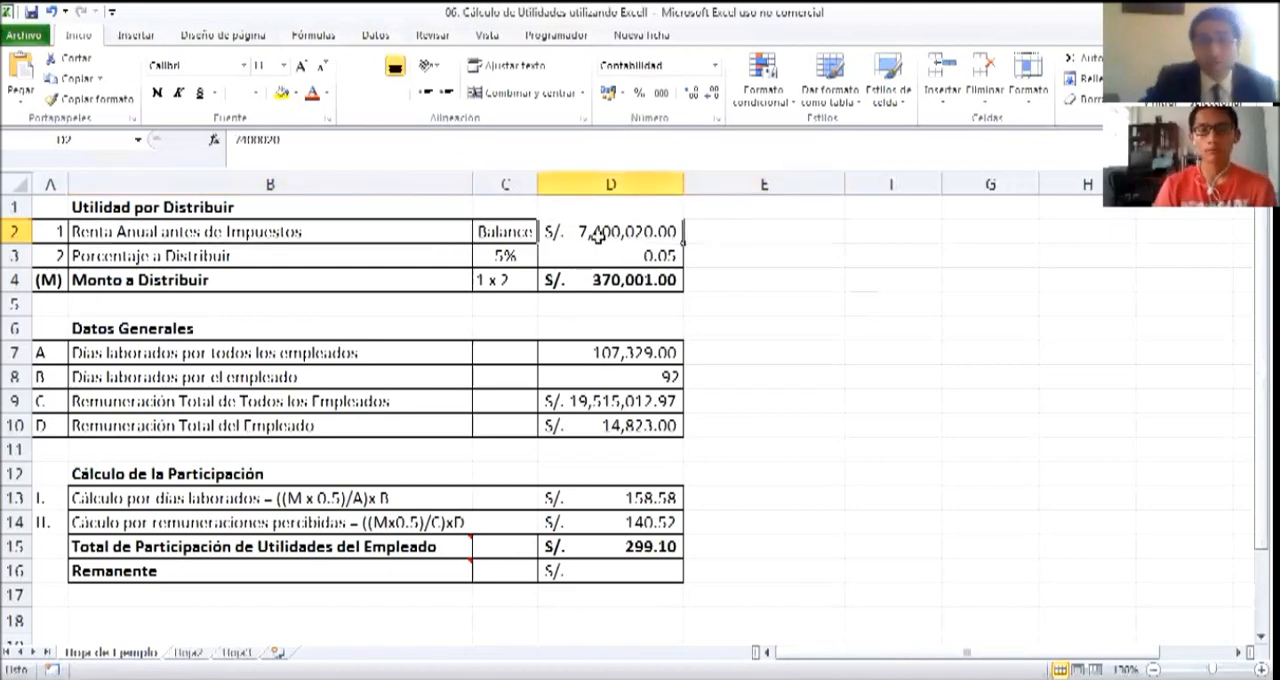
pyautogui.click(487, 231)
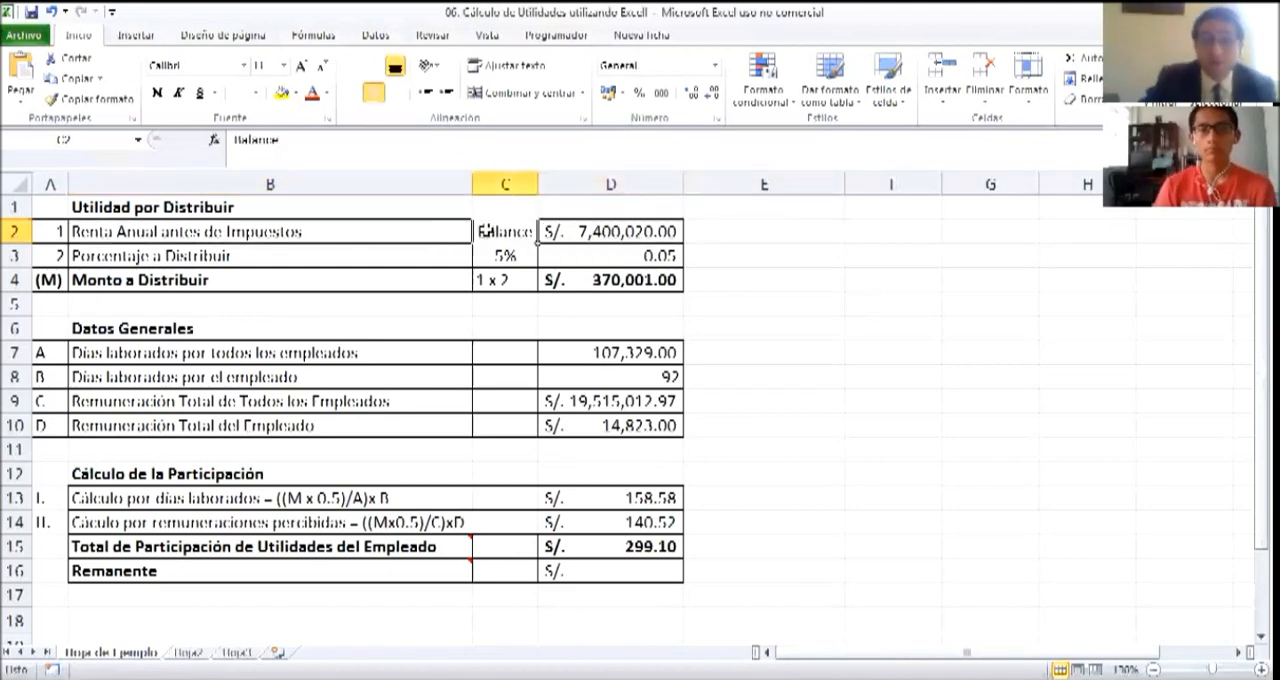
pyautogui.click(372, 236)
pyautogui.click(566, 237)
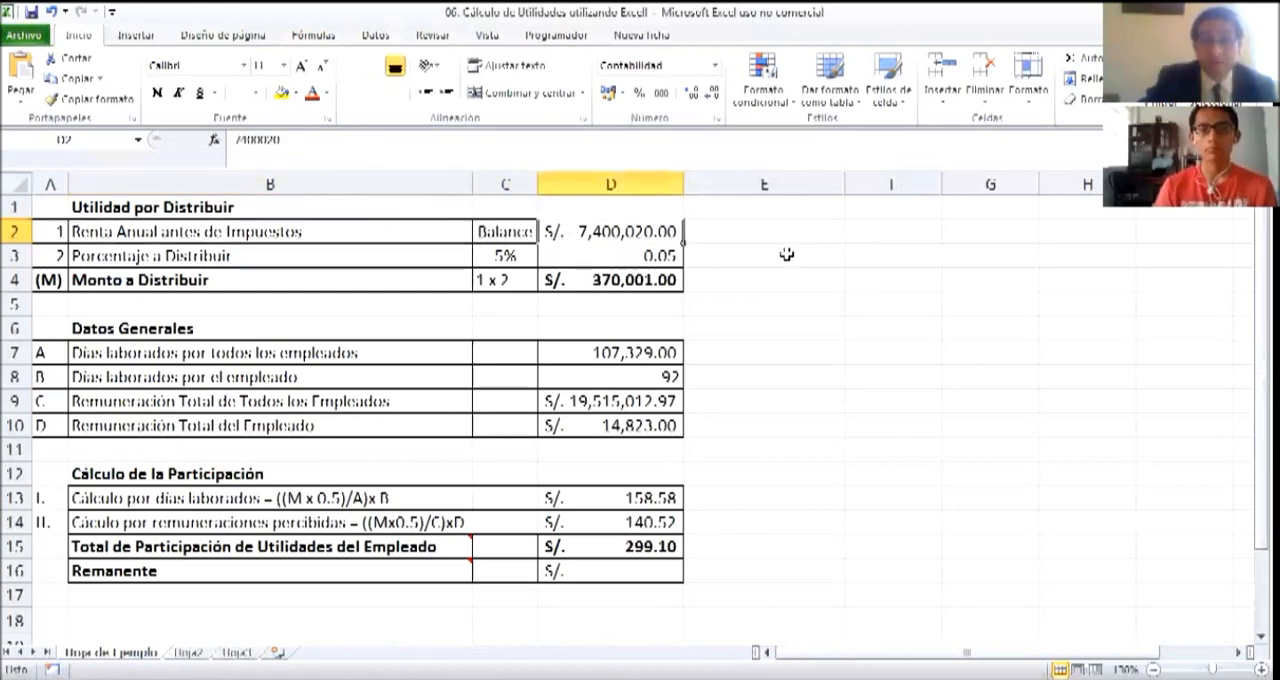
pyautogui.click(730, 274)
# Highlight the Renta Anual antes de Impuestos amount in D2 with a yellow fill
pyautogui.click(600, 236)
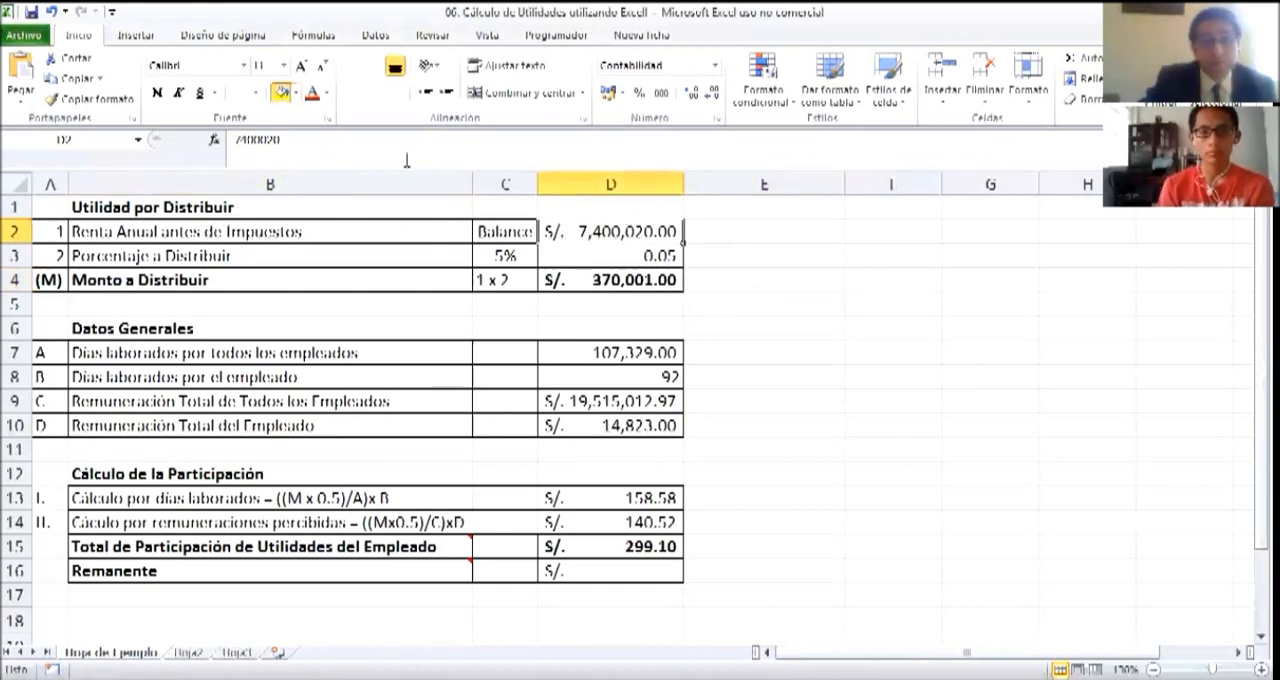
pyautogui.click(282, 92)
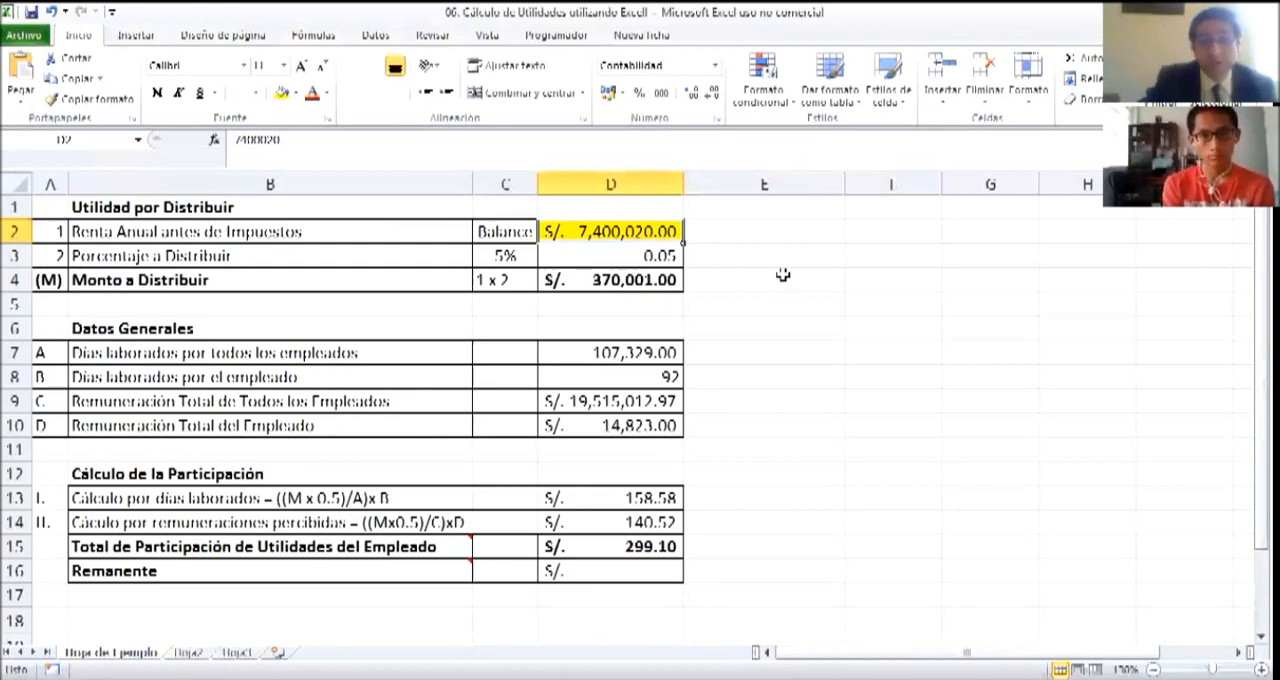
pyautogui.click(730, 232)
pyautogui.click(737, 287)
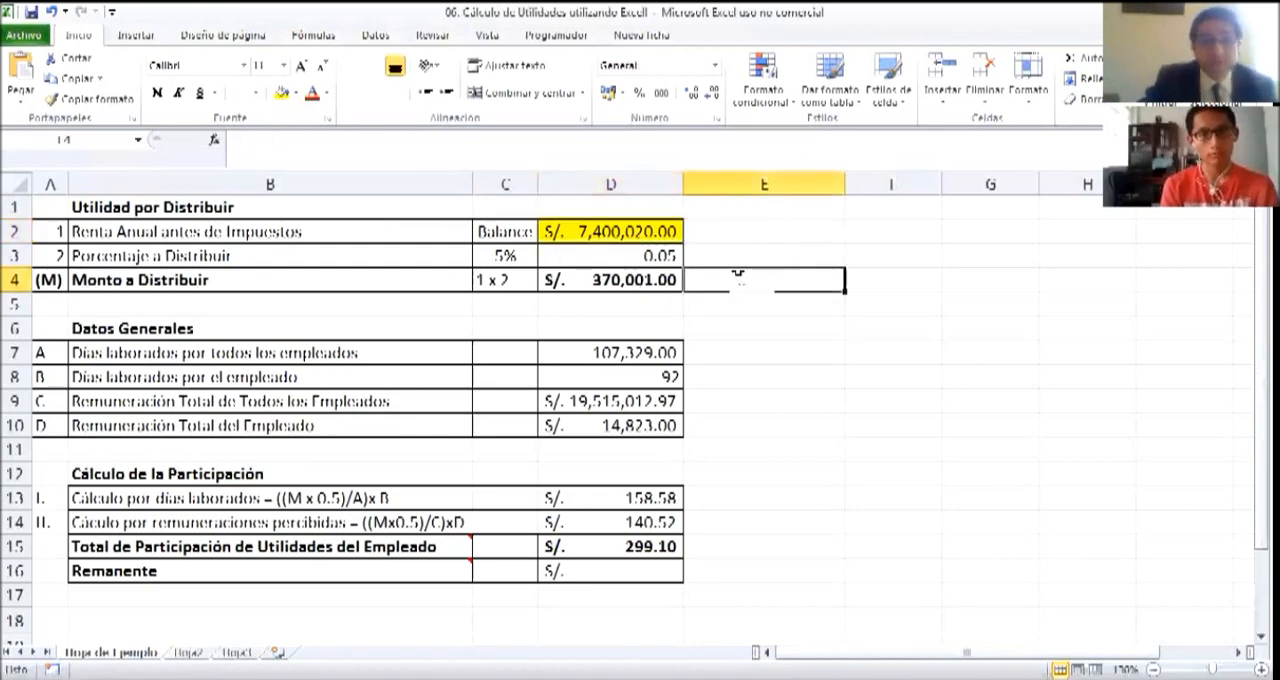
# Examine the Porcentaje a Distribuir row across B3:D3, including the percentage in C3
pyautogui.click(92, 258)
pyautogui.moveTo(240, 257); pyautogui.dragTo(584, 257)
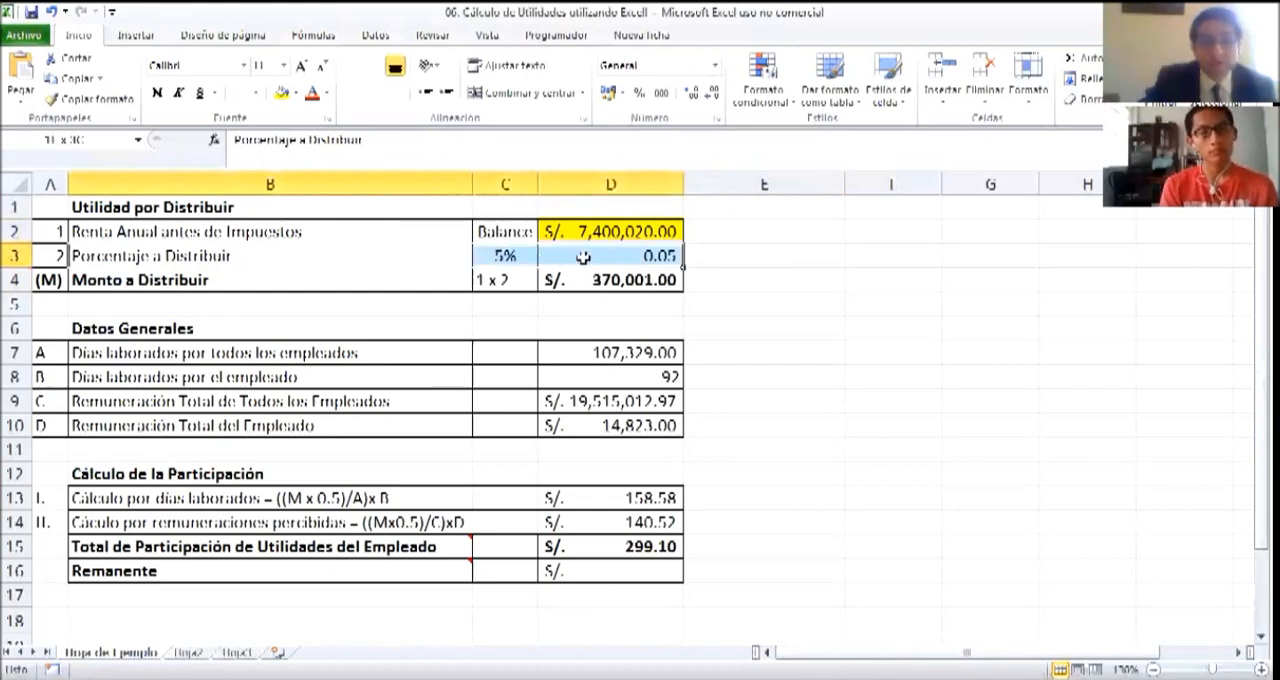
pyautogui.click(786, 349)
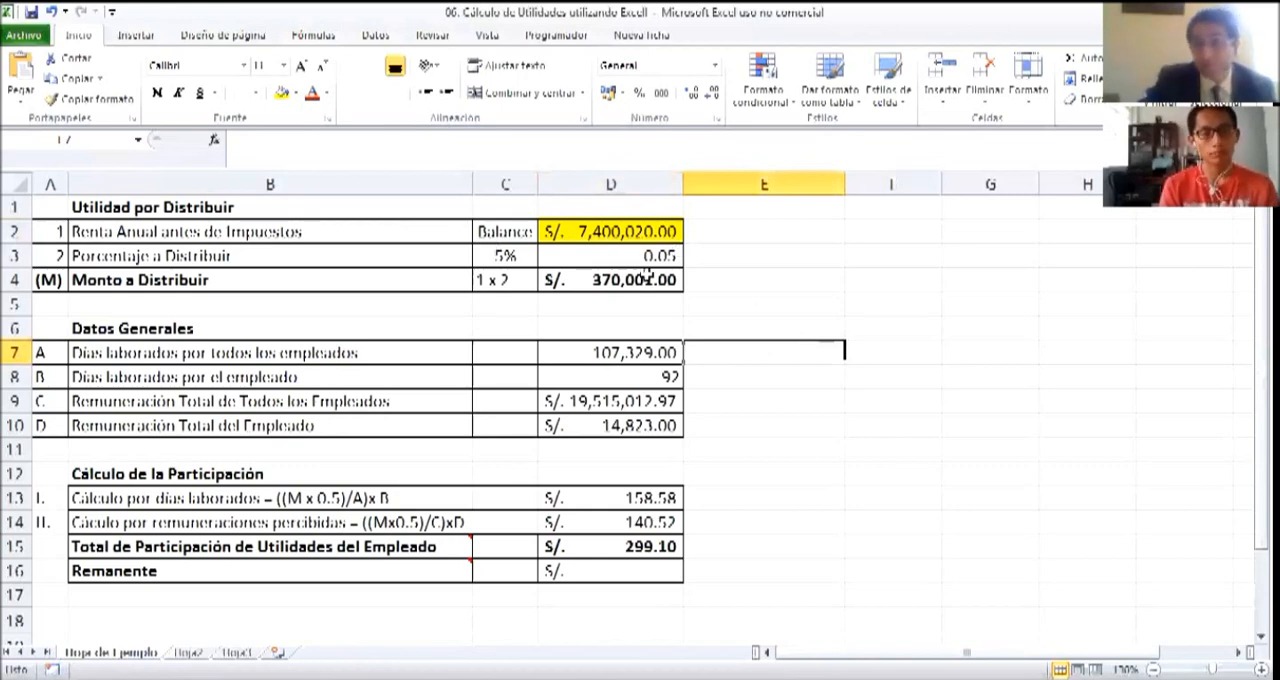
pyautogui.click(481, 256)
pyautogui.click(731, 271)
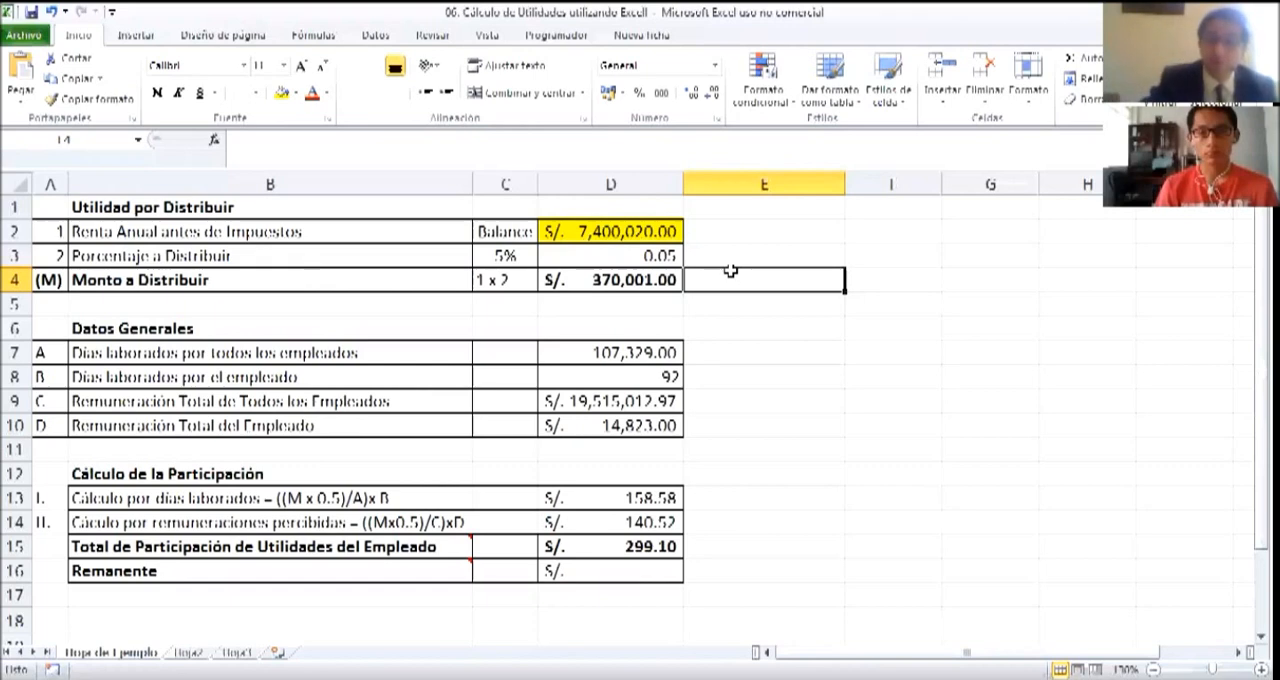
# Set the fill of the Renta Anual antes de Impuestos amount in D2 to white
pyautogui.click(598, 240)
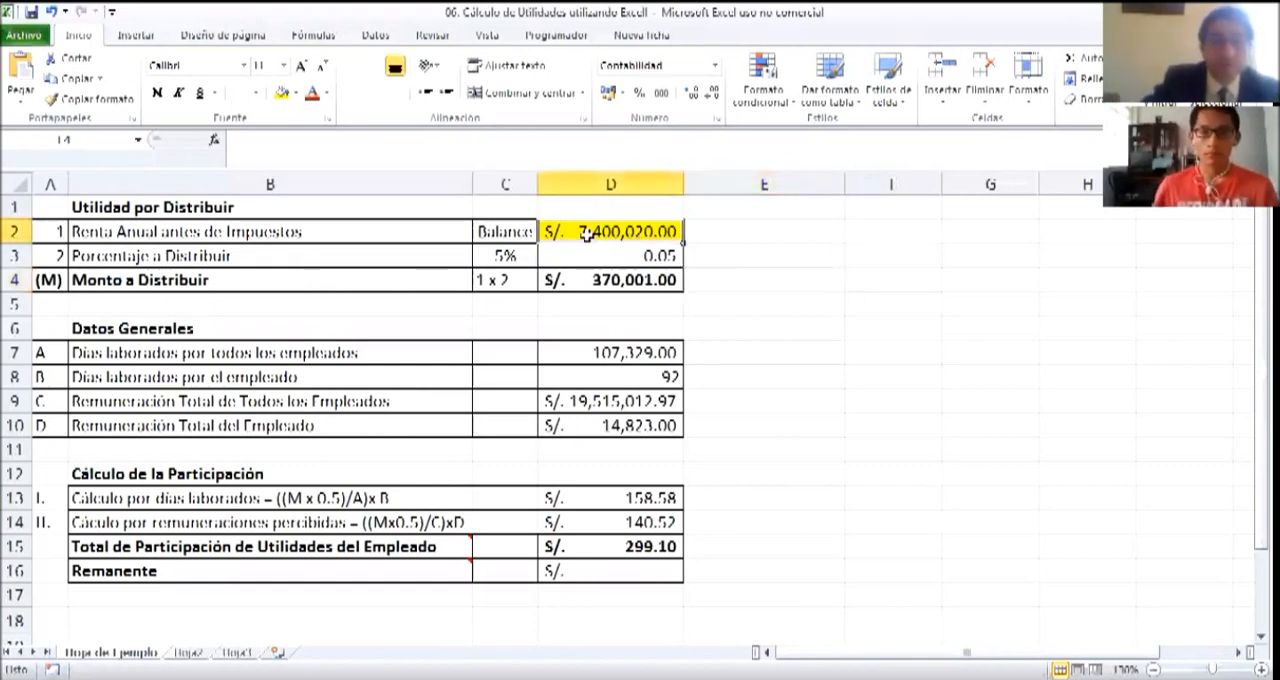
pyautogui.click(297, 93)
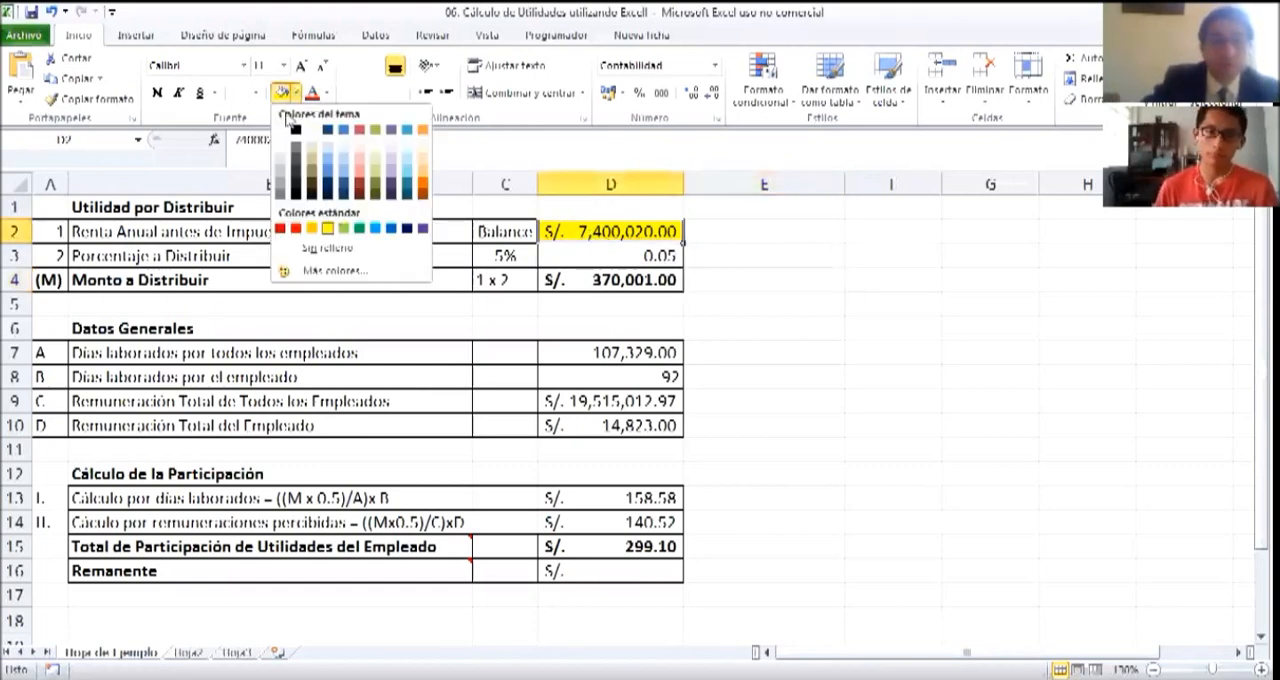
pyautogui.click(284, 135)
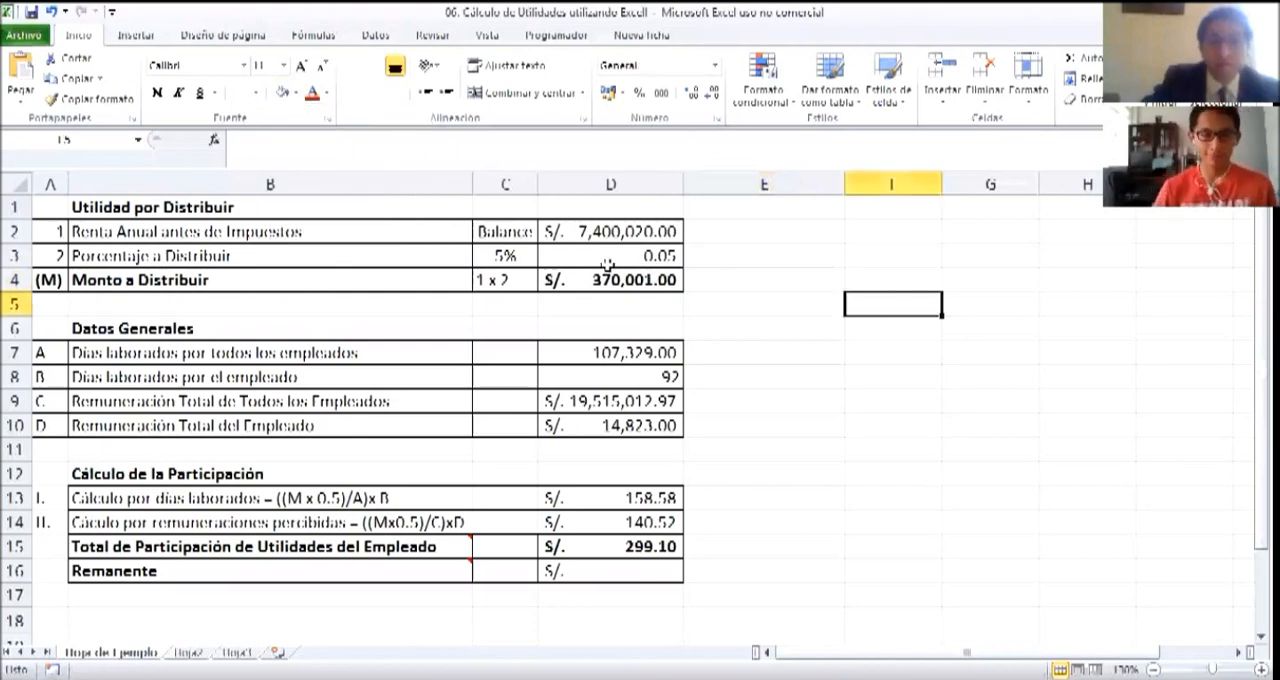
# Examine the distribution percentage in C3 and D3 and the formula behind Monto a Distribuir in D4
pyautogui.click(506, 255)
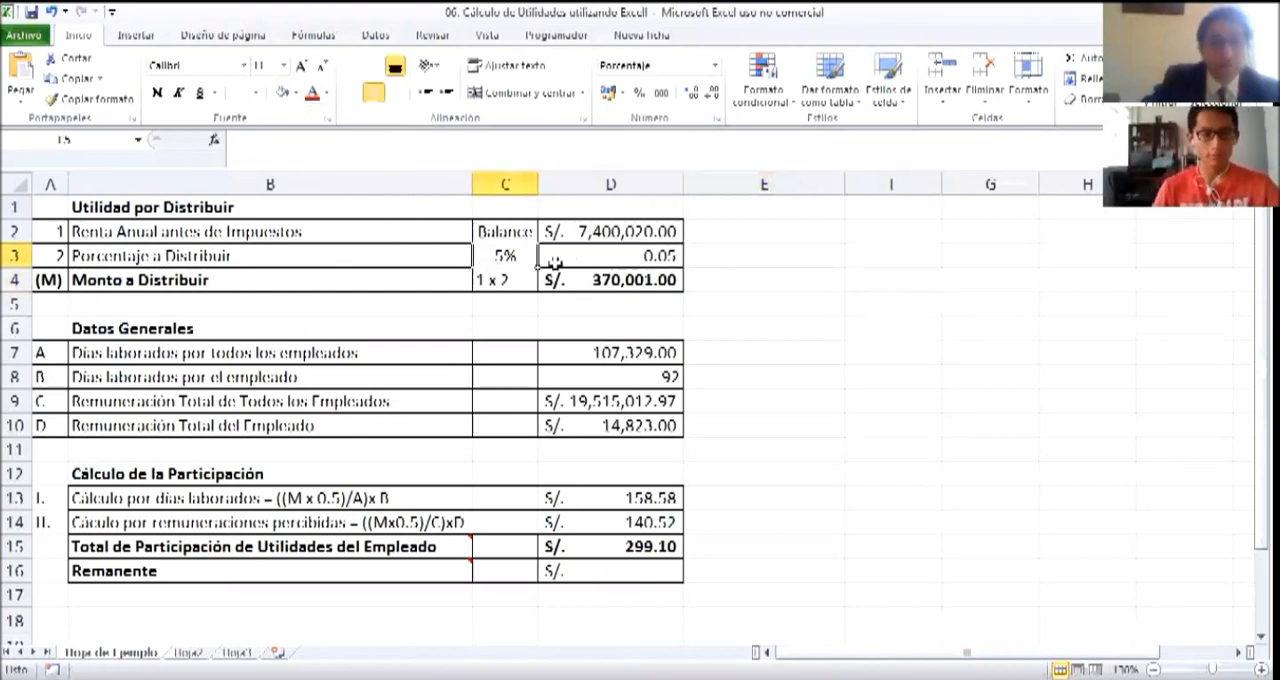
pyautogui.click(638, 255)
pyautogui.click(740, 271)
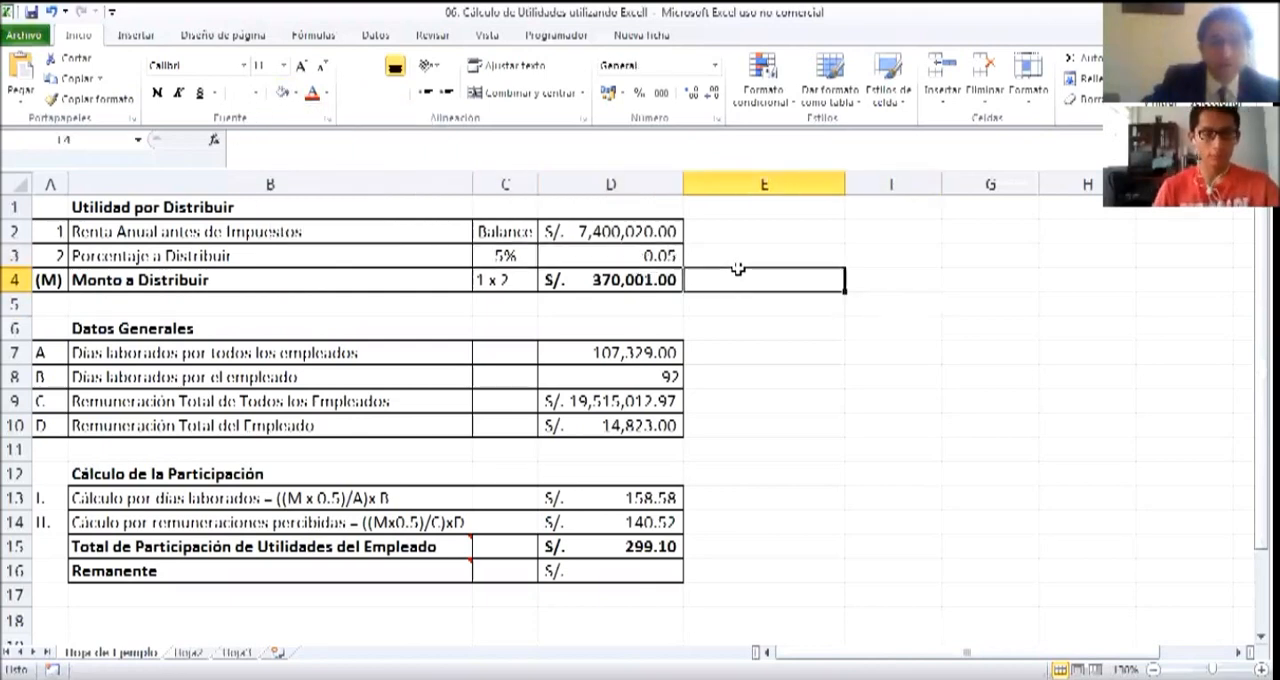
pyautogui.click(575, 286)
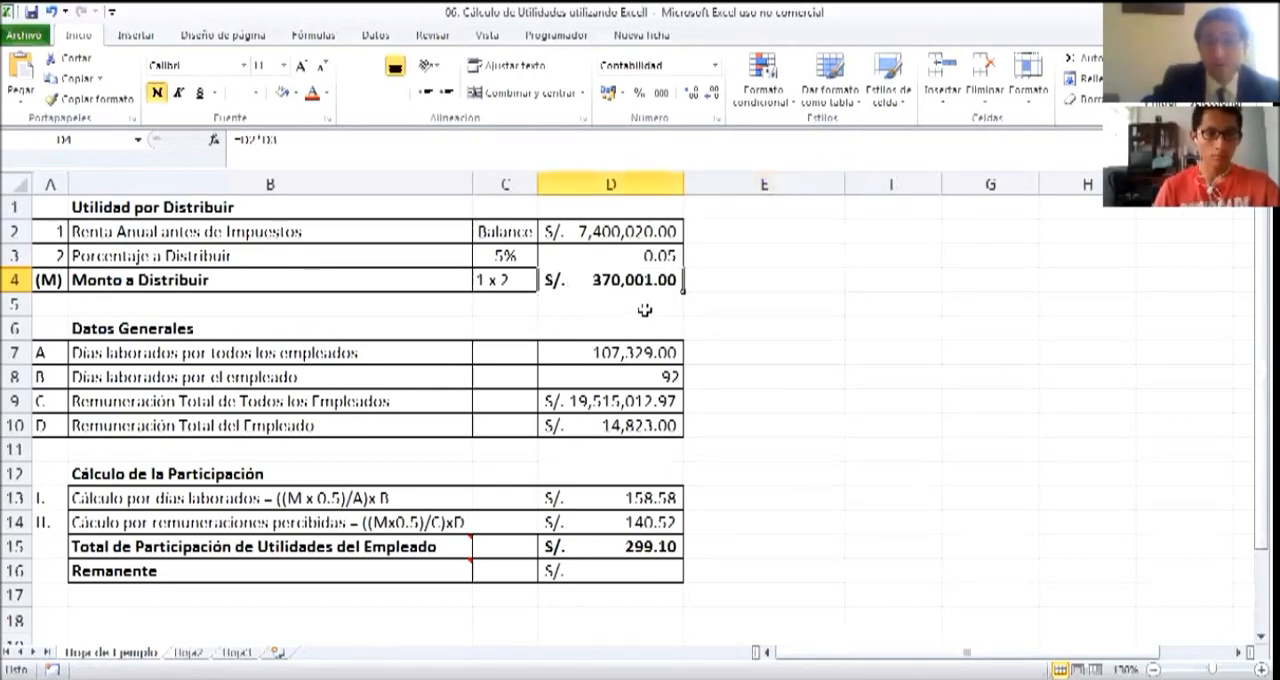
pyautogui.click(738, 288)
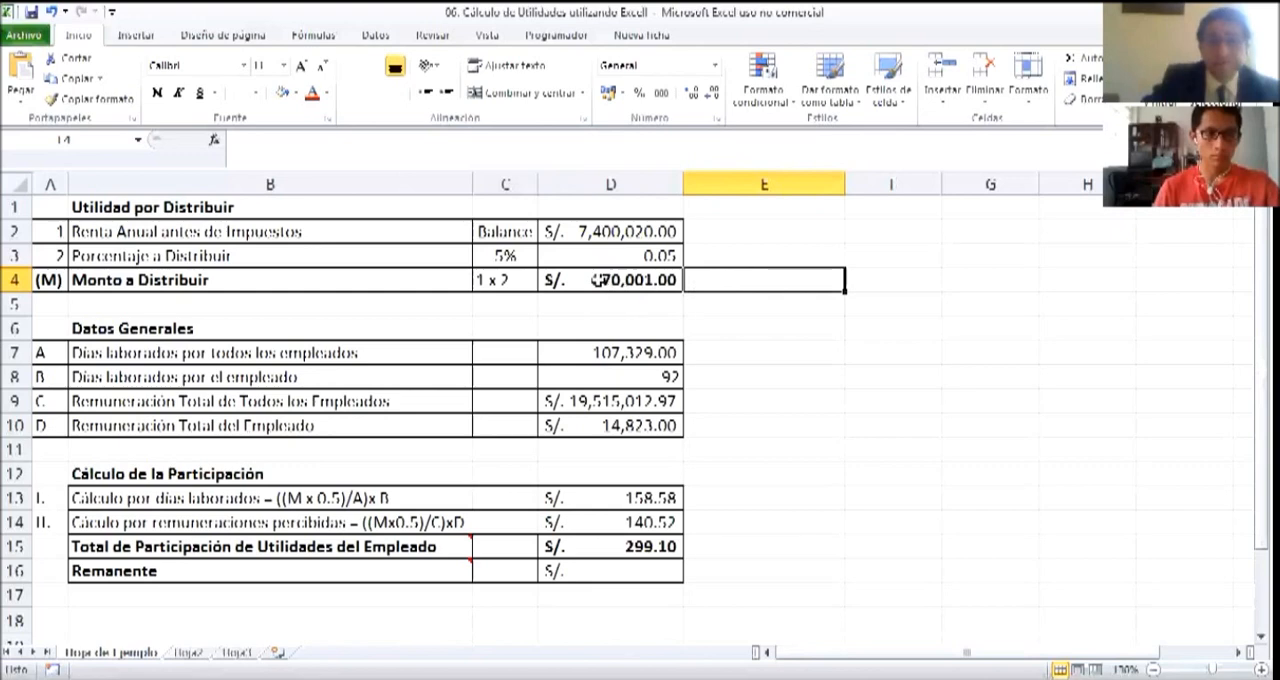
pyautogui.click(598, 281)
pyautogui.click(736, 281)
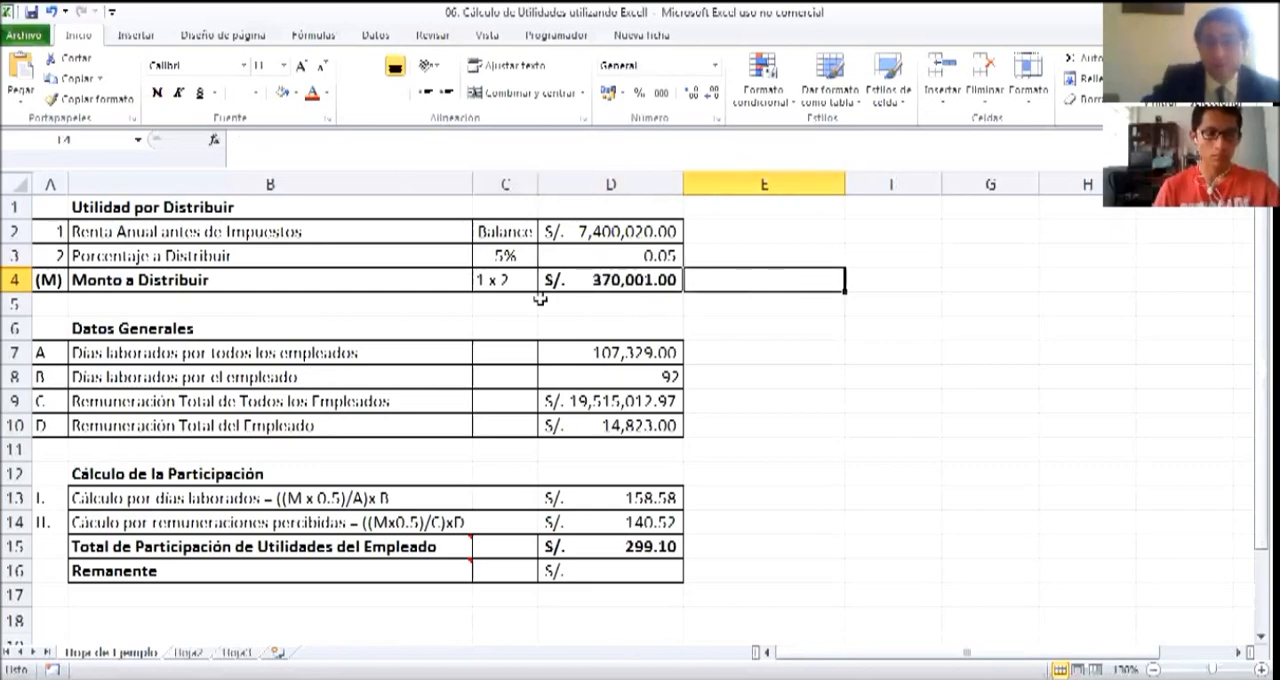
# Shade the 1 x 2 note in C4 and the row numbers in A2:A3 with the same light aqua fill
pyautogui.click(500, 283)
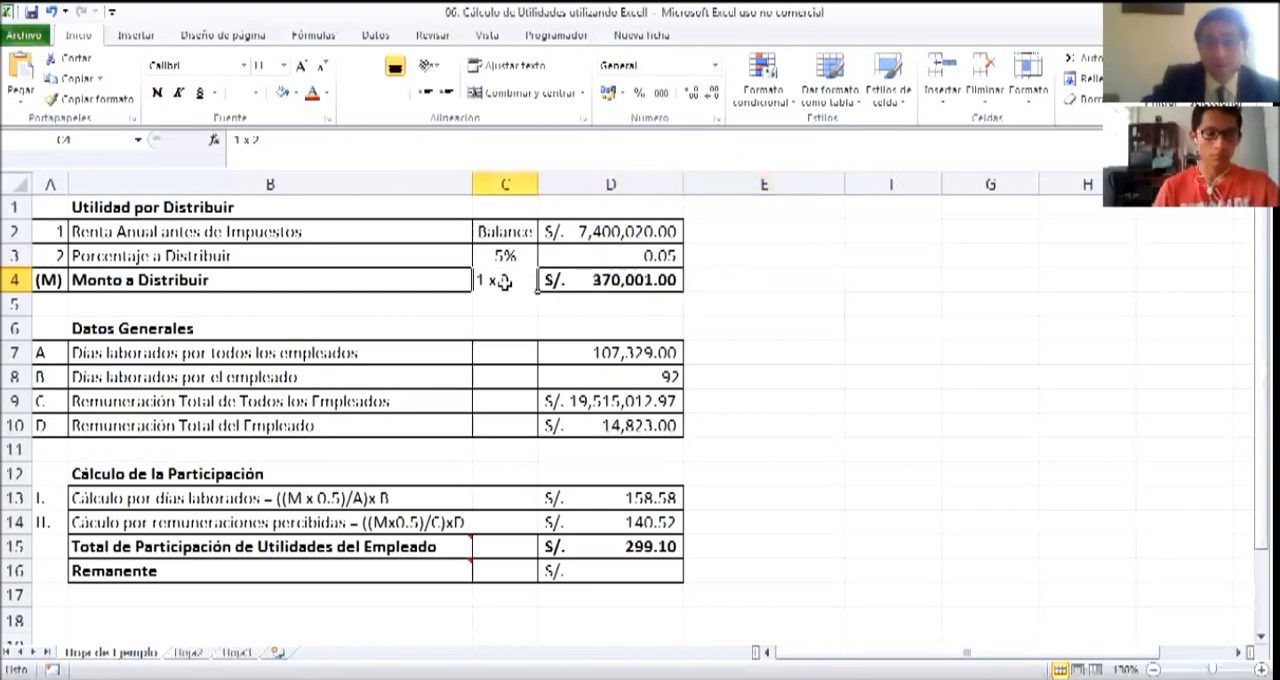
pyautogui.click(296, 93)
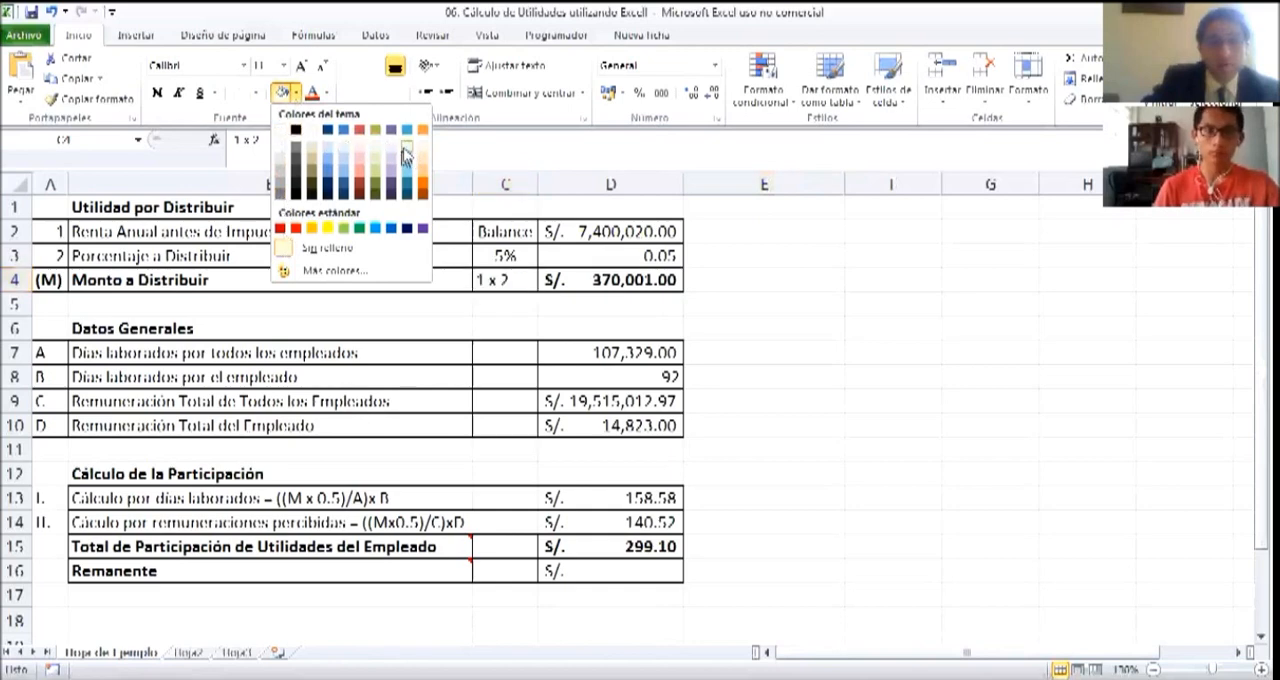
pyautogui.click(763, 328)
pyautogui.click(52, 236)
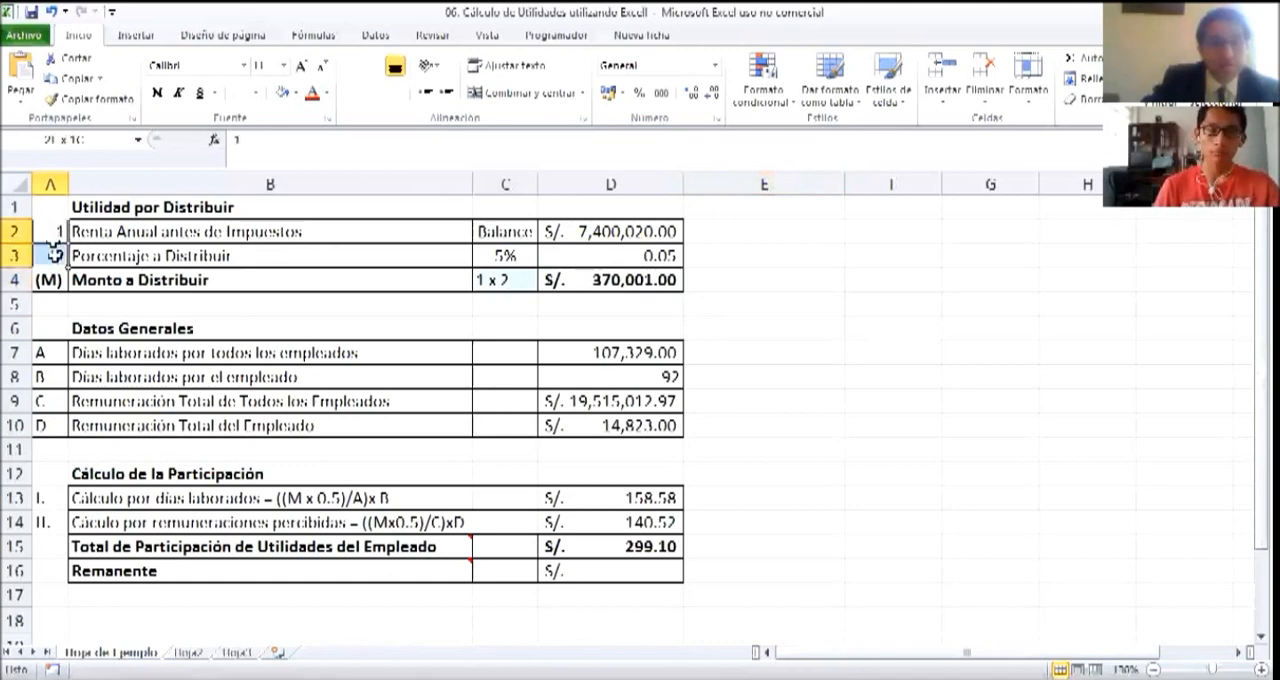
pyautogui.moveTo(52, 236); pyautogui.dragTo(55, 258)
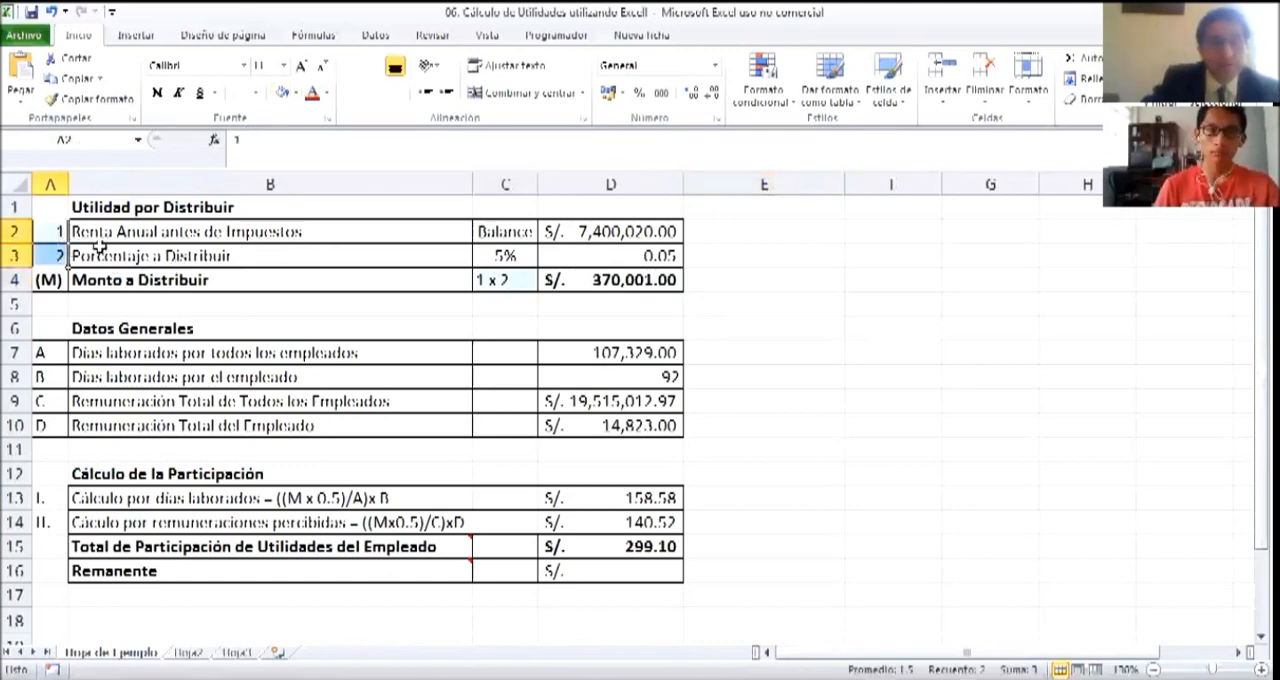
pyautogui.click(504, 281)
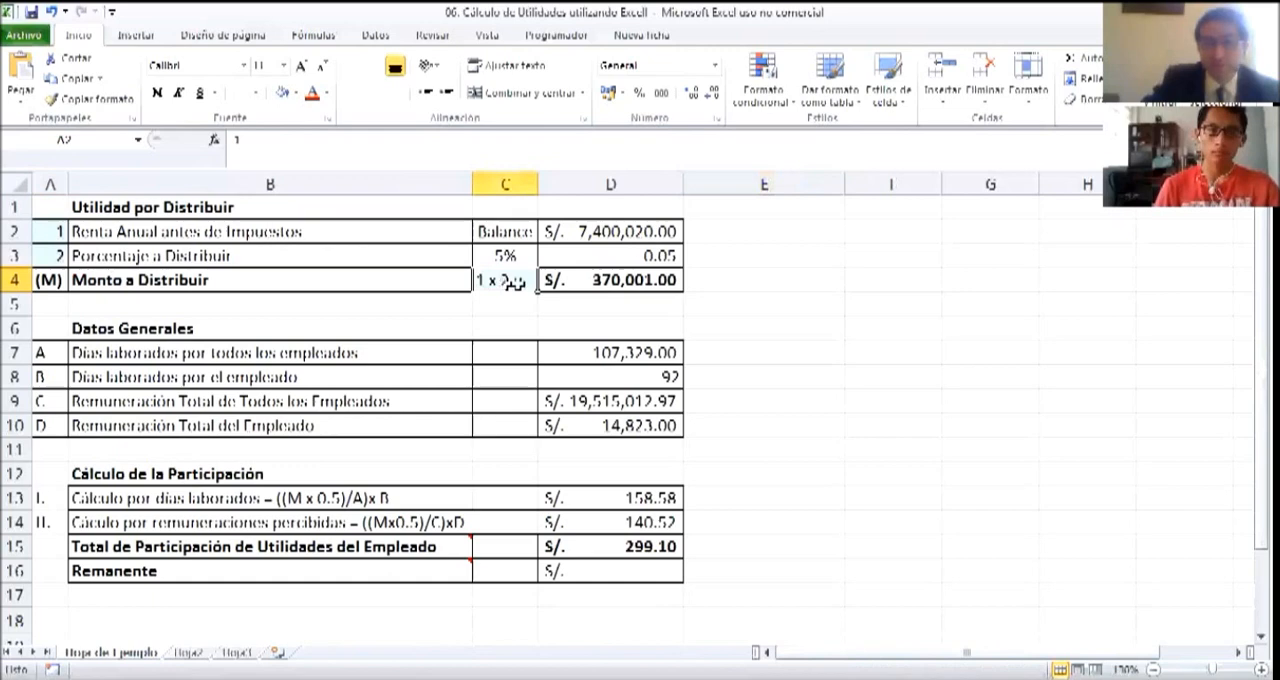
# Examine the Renta Anual and Porcentaje a Distribuir rows and the cells referenced by the Monto a Distribuir formula in D4
pyautogui.click(117, 236)
pyautogui.click(592, 232)
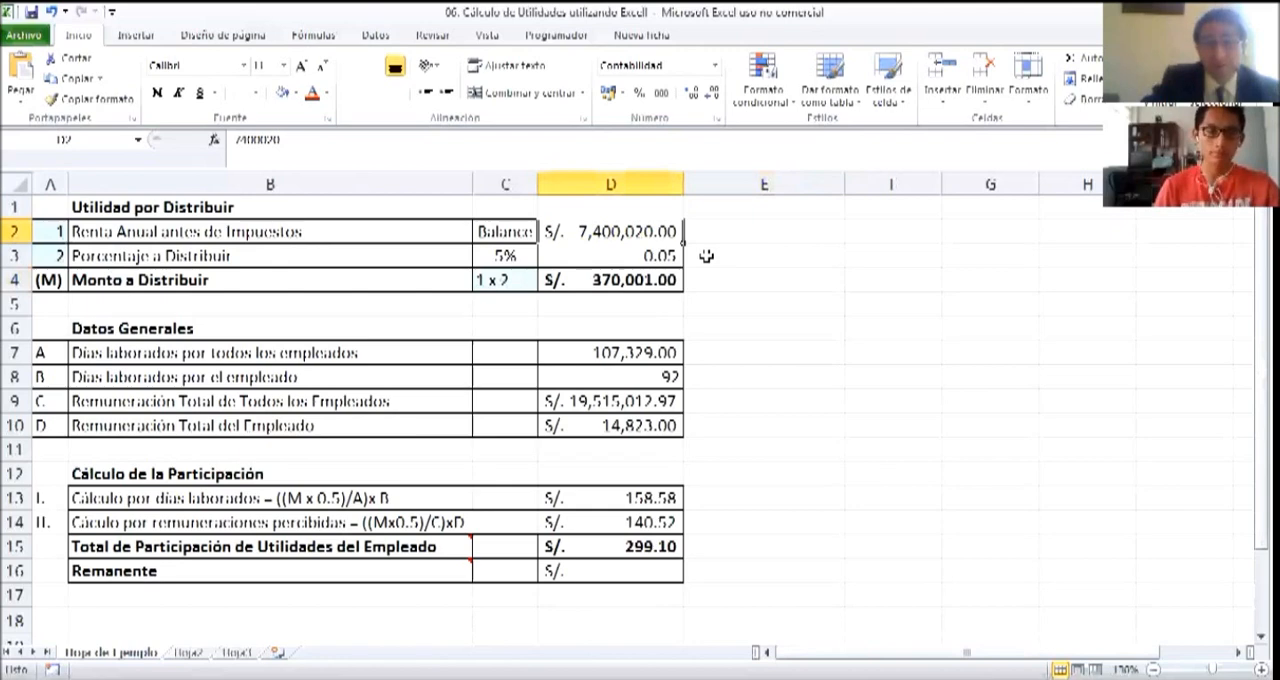
pyautogui.click(56, 255)
pyautogui.click(86, 258)
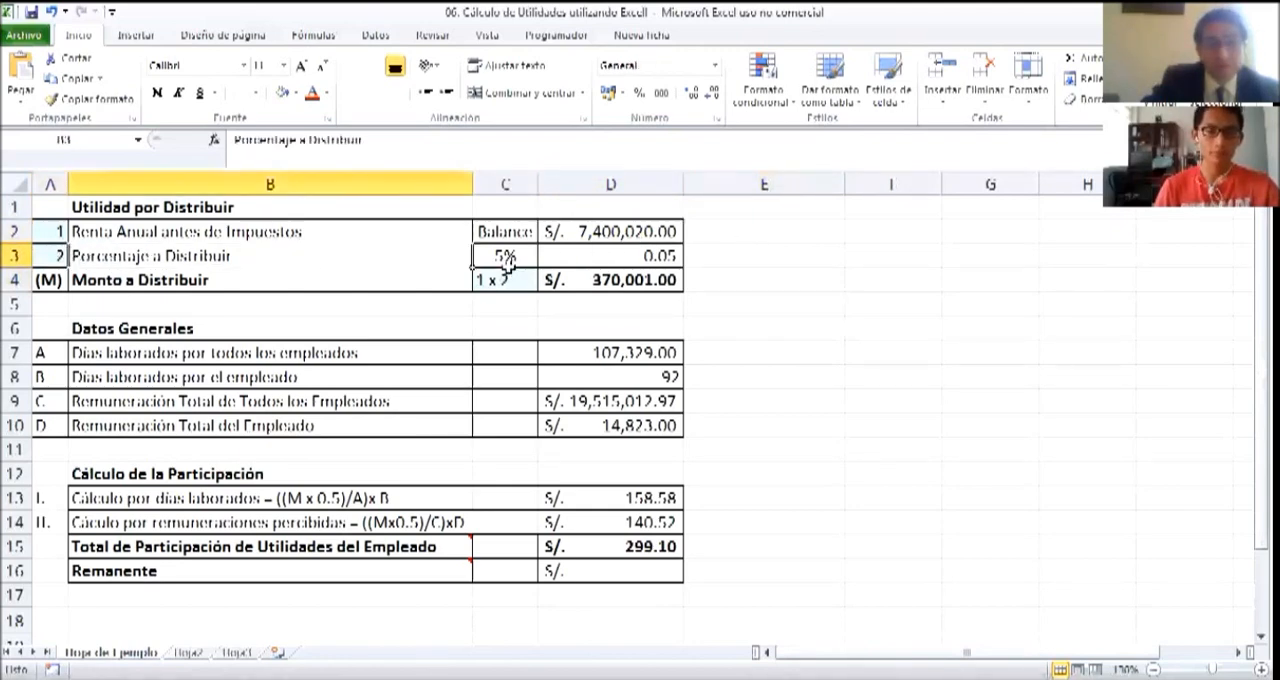
pyautogui.click(506, 257)
pyautogui.click(577, 260)
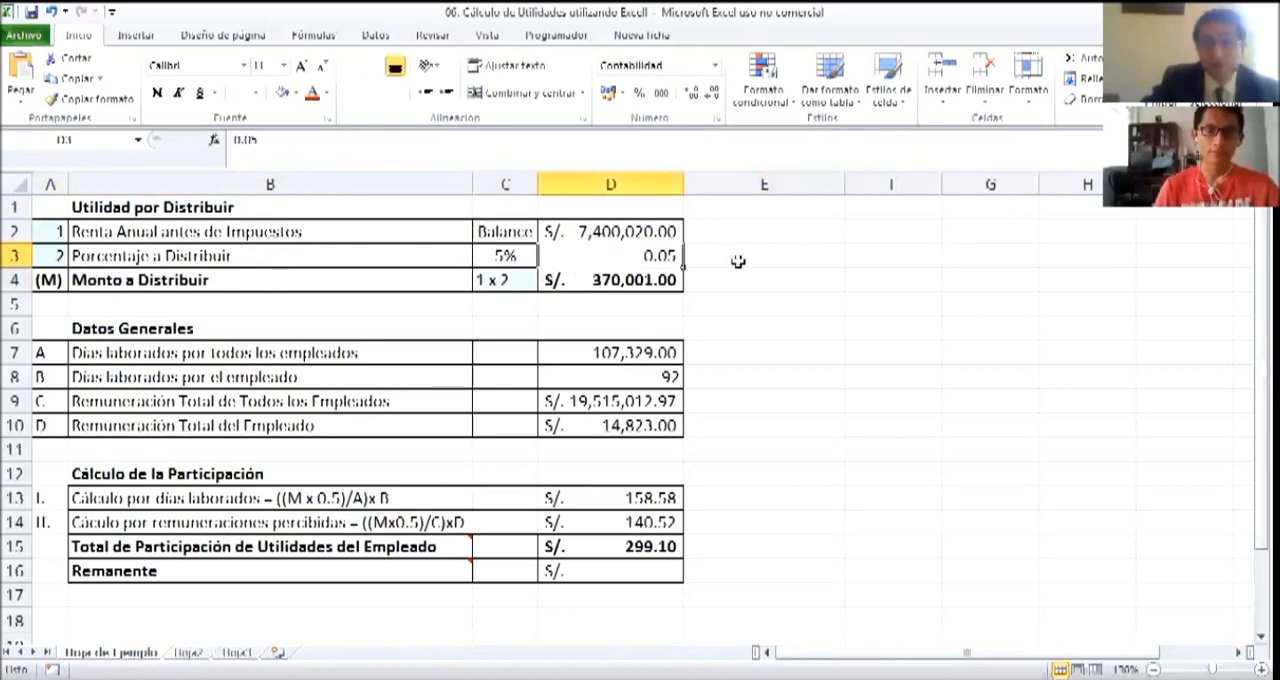
pyautogui.click(581, 284)
pyautogui.click(306, 140)
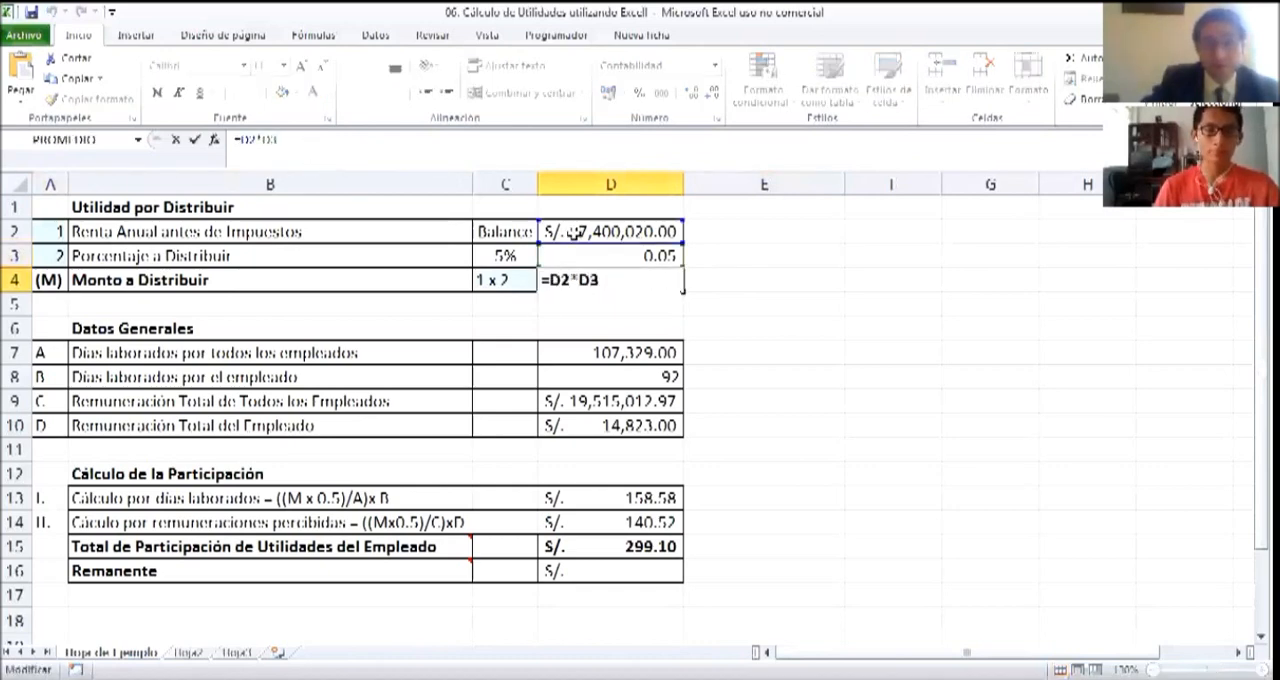
pyautogui.click(813, 299)
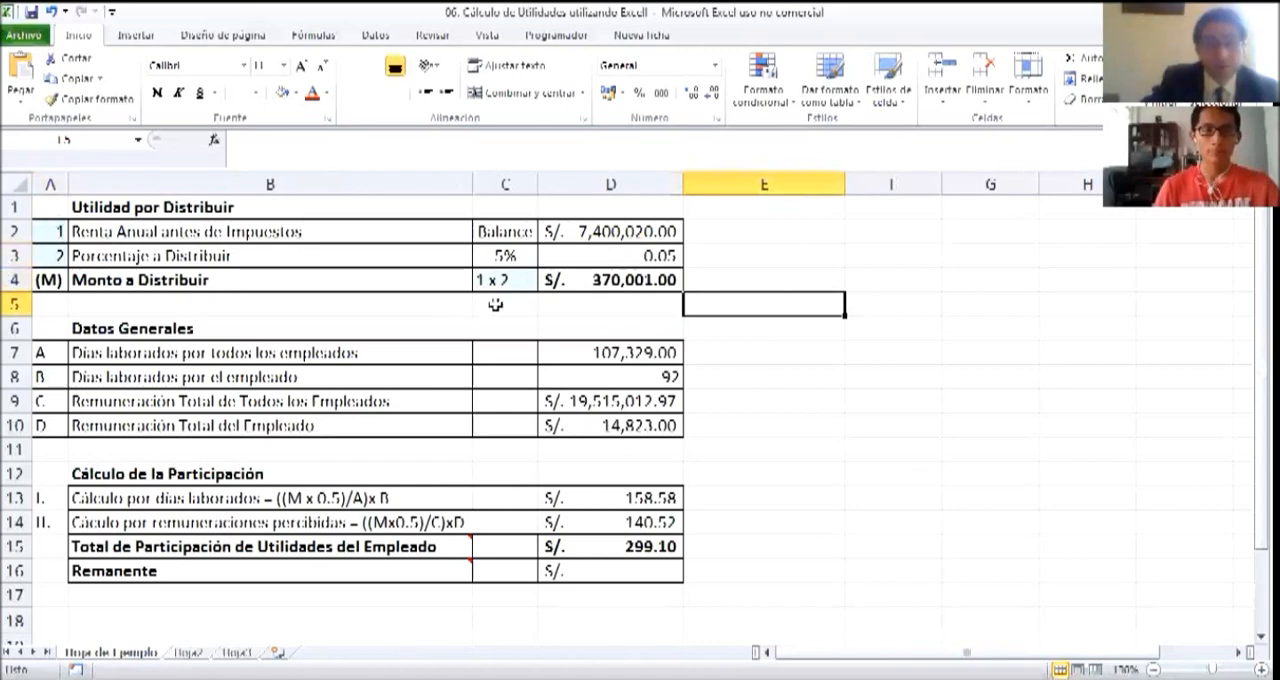
# Compare the 1 x 2 note in C4 with the factors in D2 and D3 and the product in D4
pyautogui.click(500, 282)
pyautogui.click(558, 233)
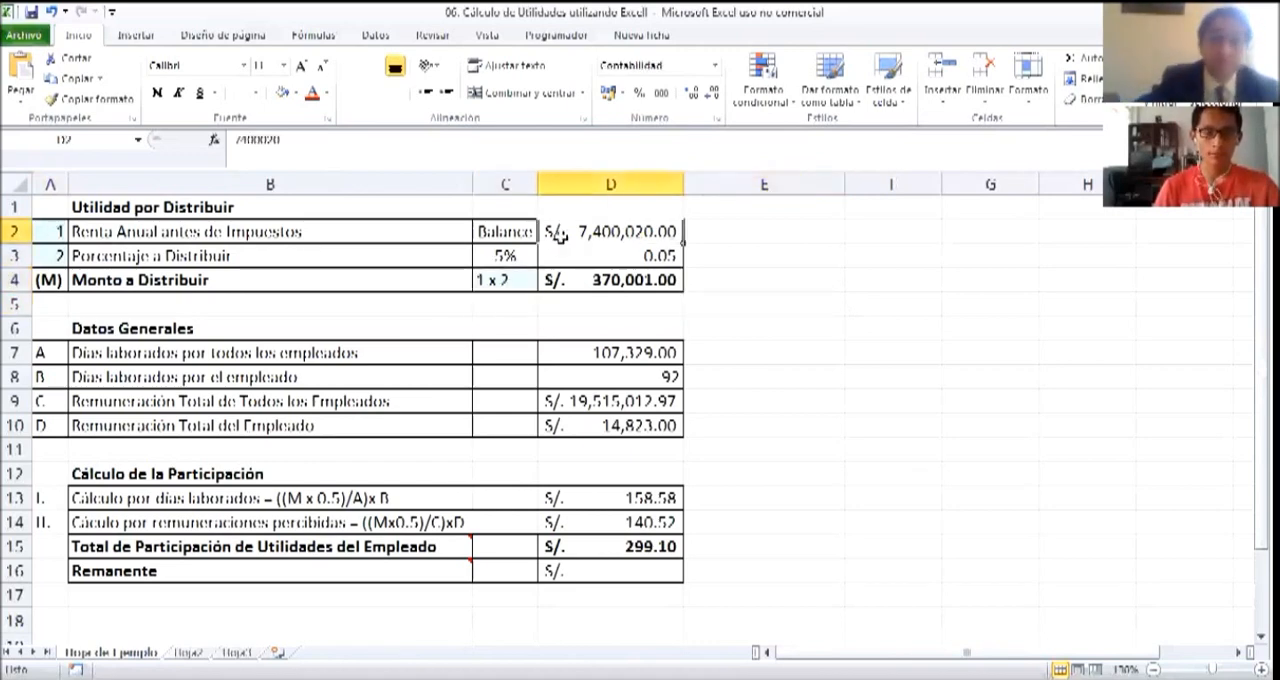
pyautogui.click(628, 254)
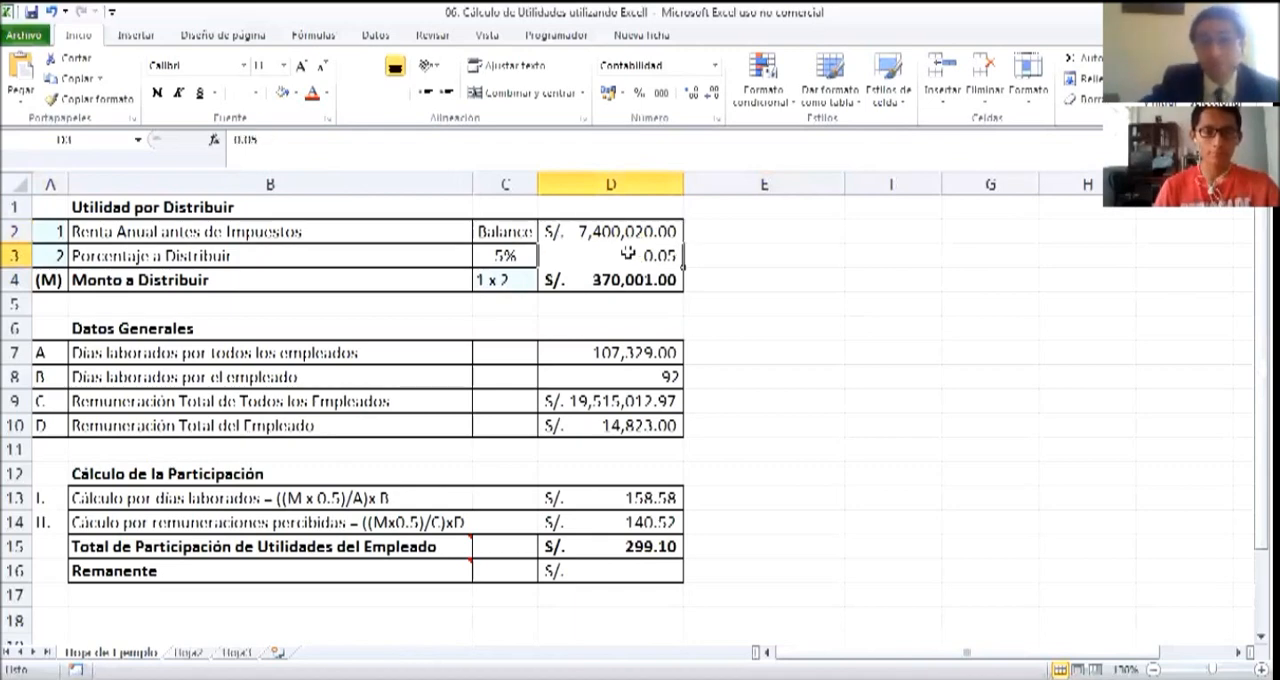
pyautogui.click(598, 284)
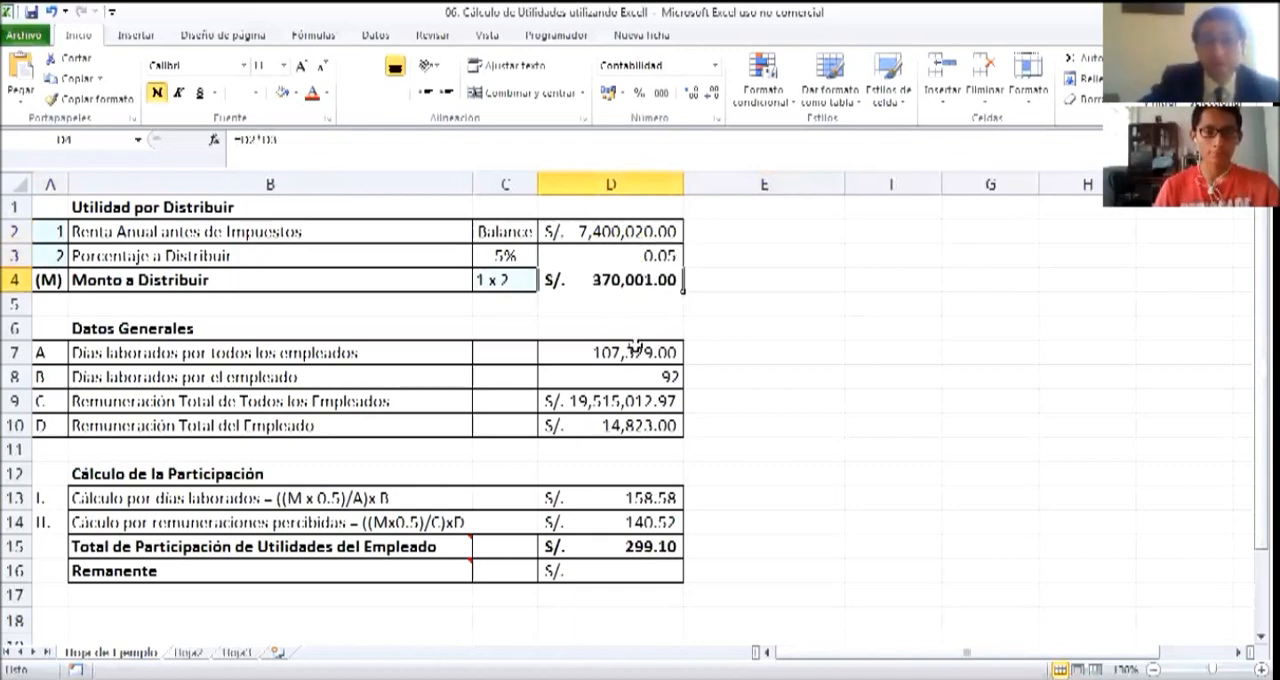
pyautogui.click(726, 284)
pyautogui.click(601, 285)
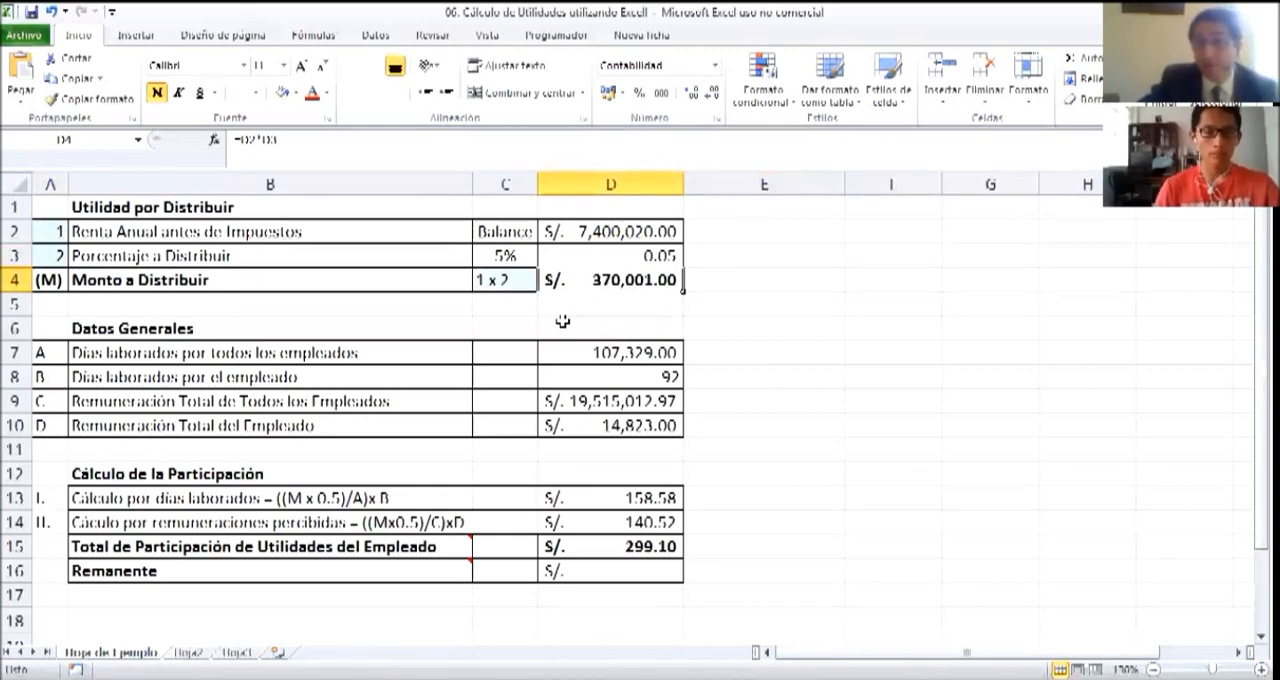
# Review the pre-tax income in D2, the percentage in C3:D3 and the resulting Monto a Distribuir in row 4
pyautogui.click(550, 227)
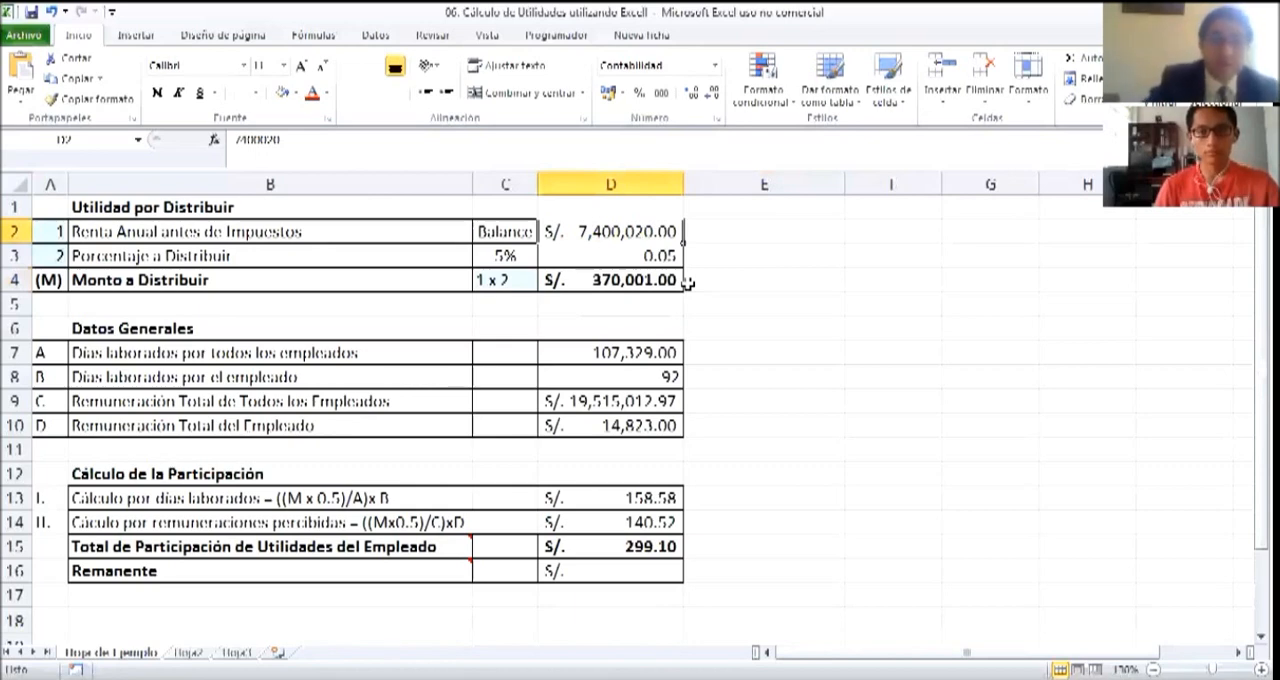
pyautogui.click(503, 255)
pyautogui.click(581, 259)
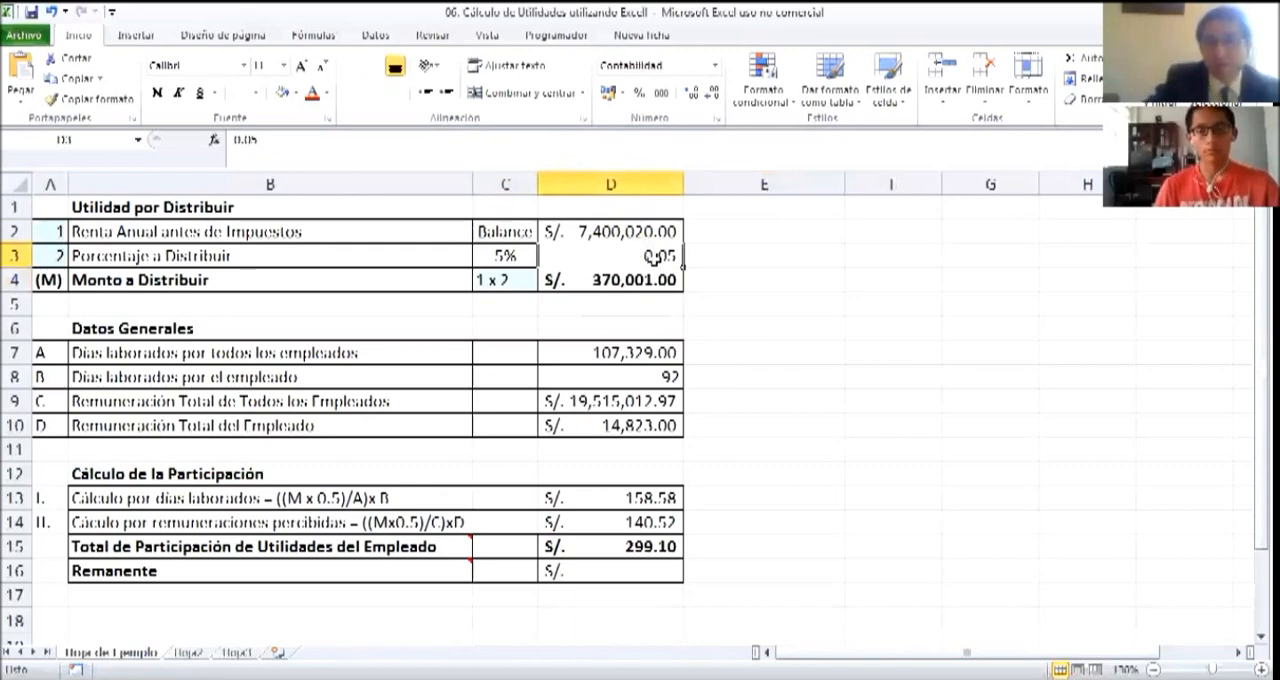
pyautogui.click(137, 280)
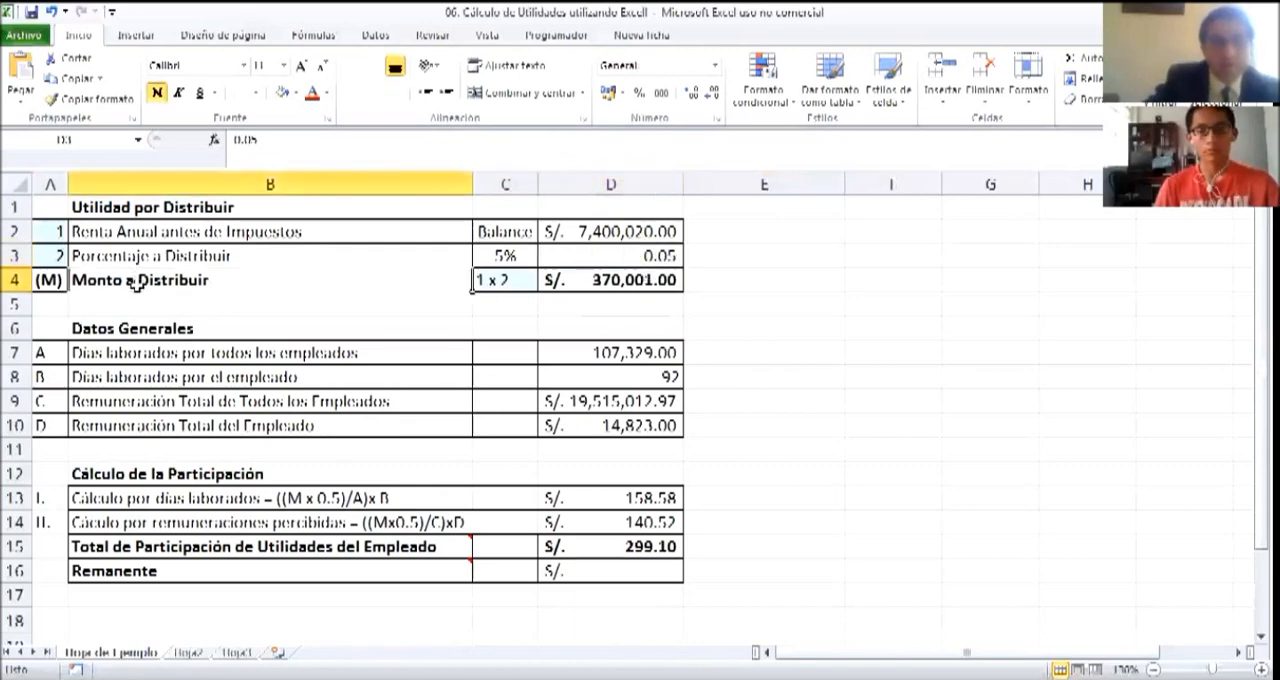
pyautogui.click(612, 272)
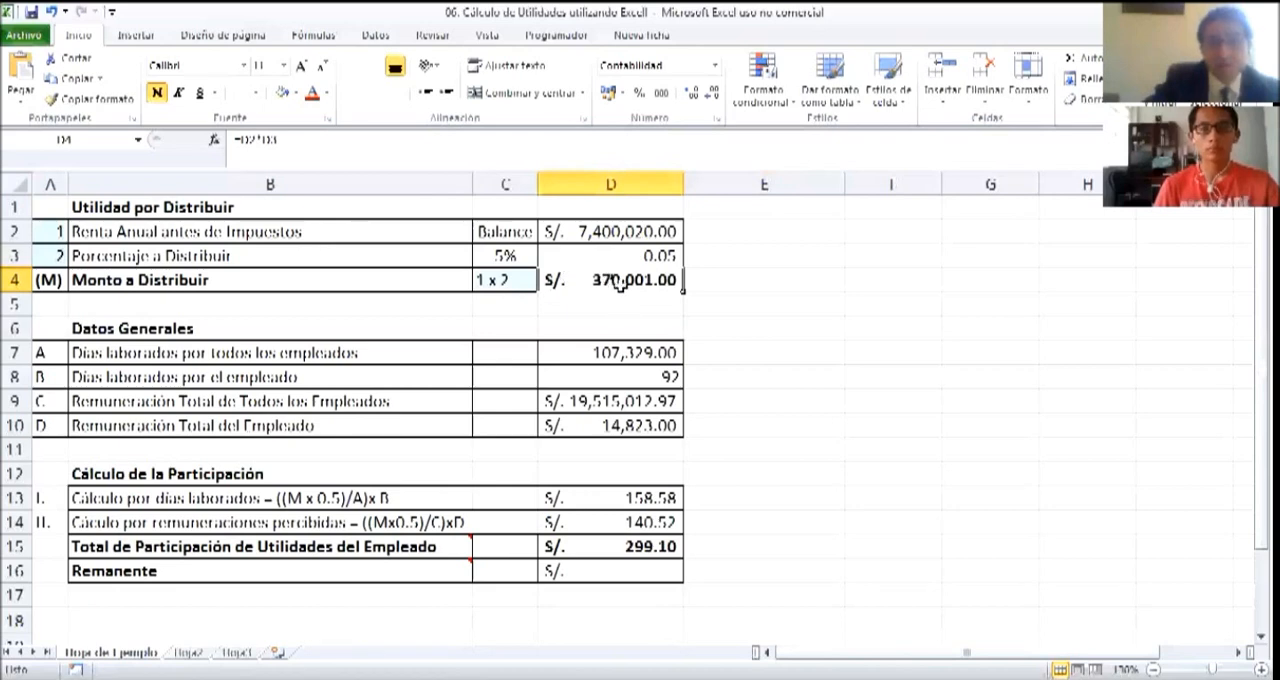
pyautogui.click(726, 304)
pyautogui.click(646, 281)
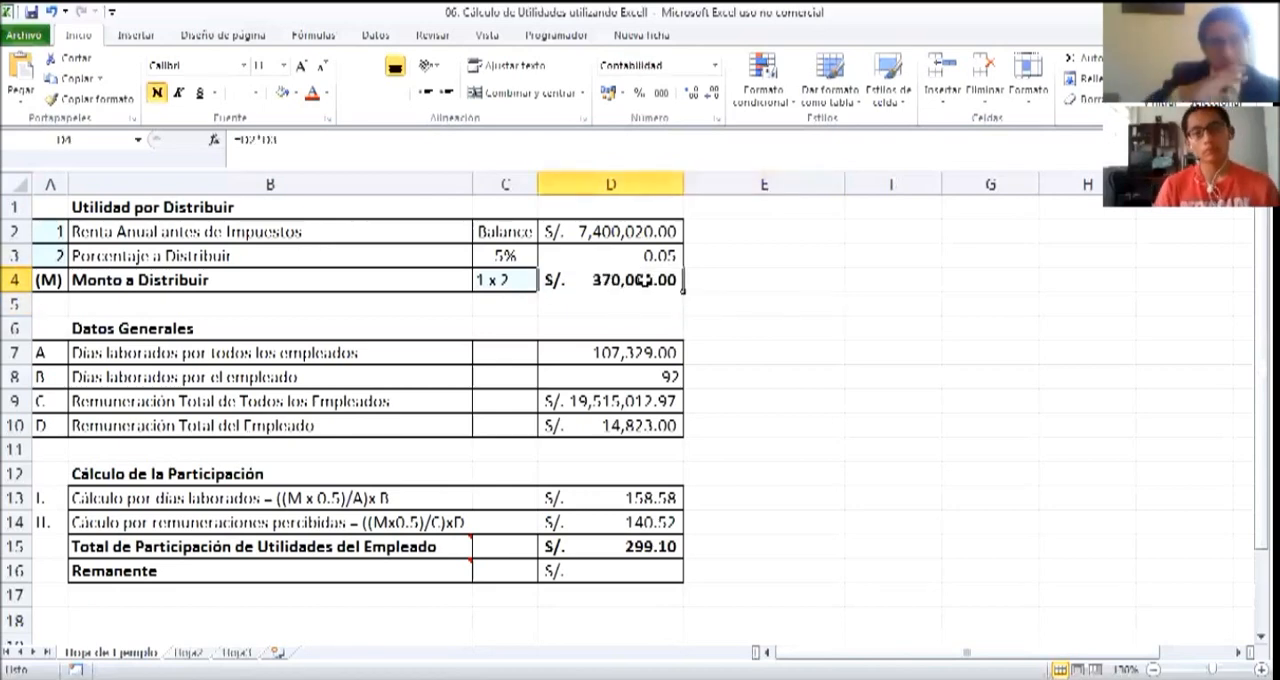
pyautogui.click(783, 301)
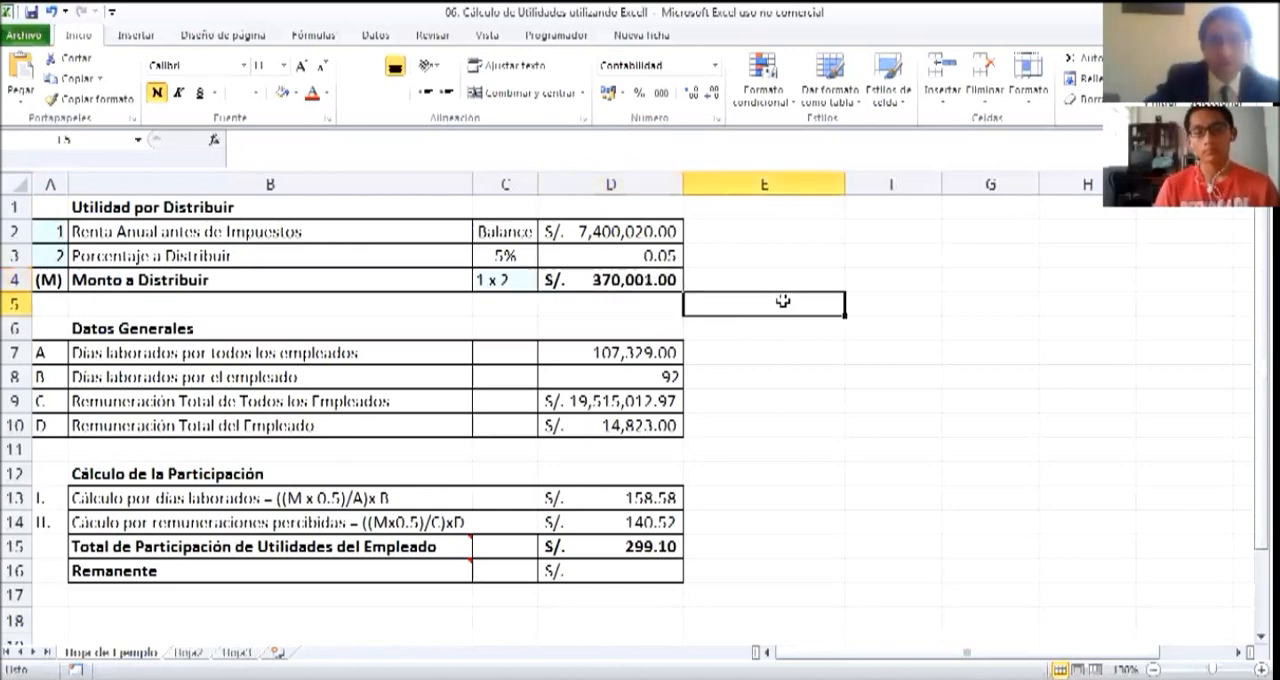
# Shade the row letters A to D in A7:A10 of the Datos Generales section with a light green fill
pyautogui.scroll(-1, 783, 301)
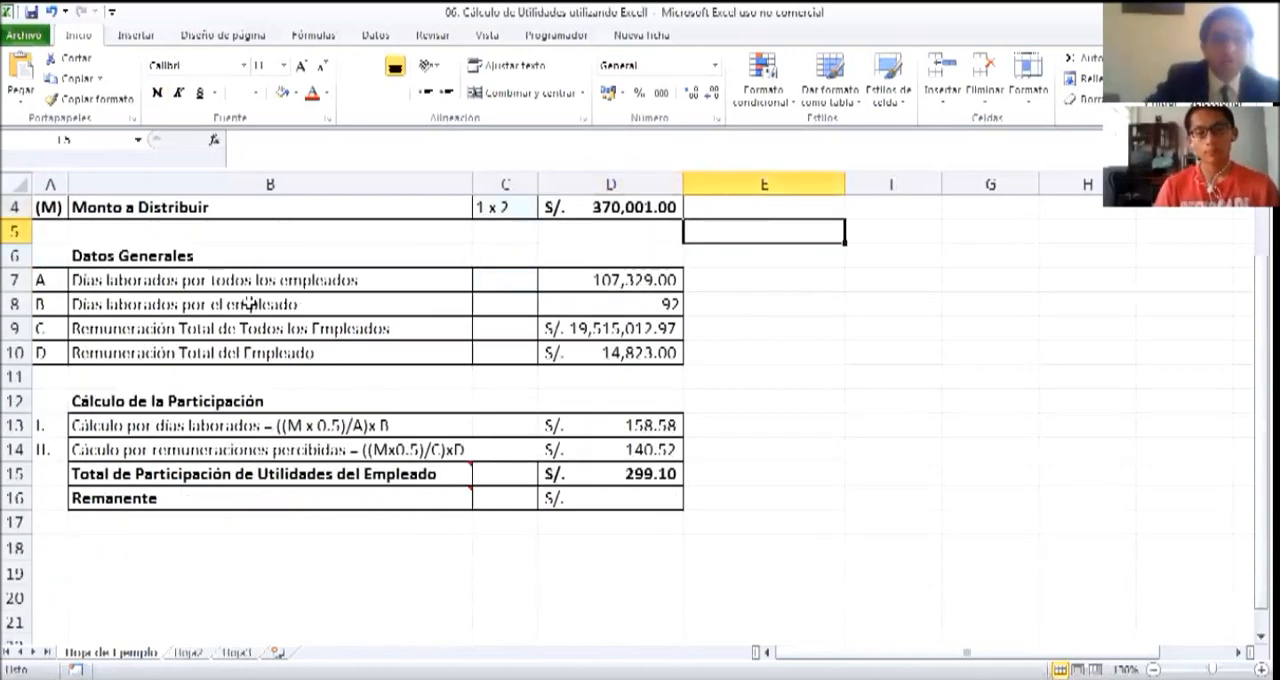
pyautogui.click(45, 280)
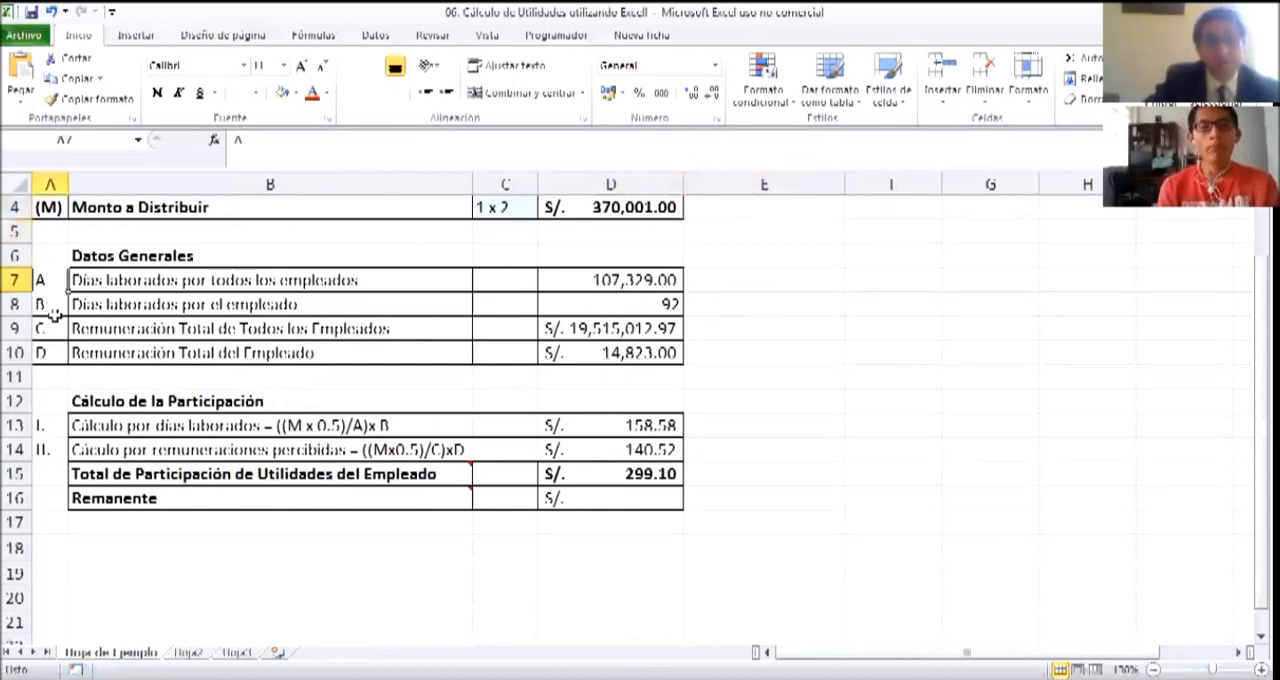
pyautogui.click(40, 305)
pyautogui.click(41, 329)
pyautogui.click(44, 352)
pyautogui.moveTo(43, 281); pyautogui.dragTo(45, 352)
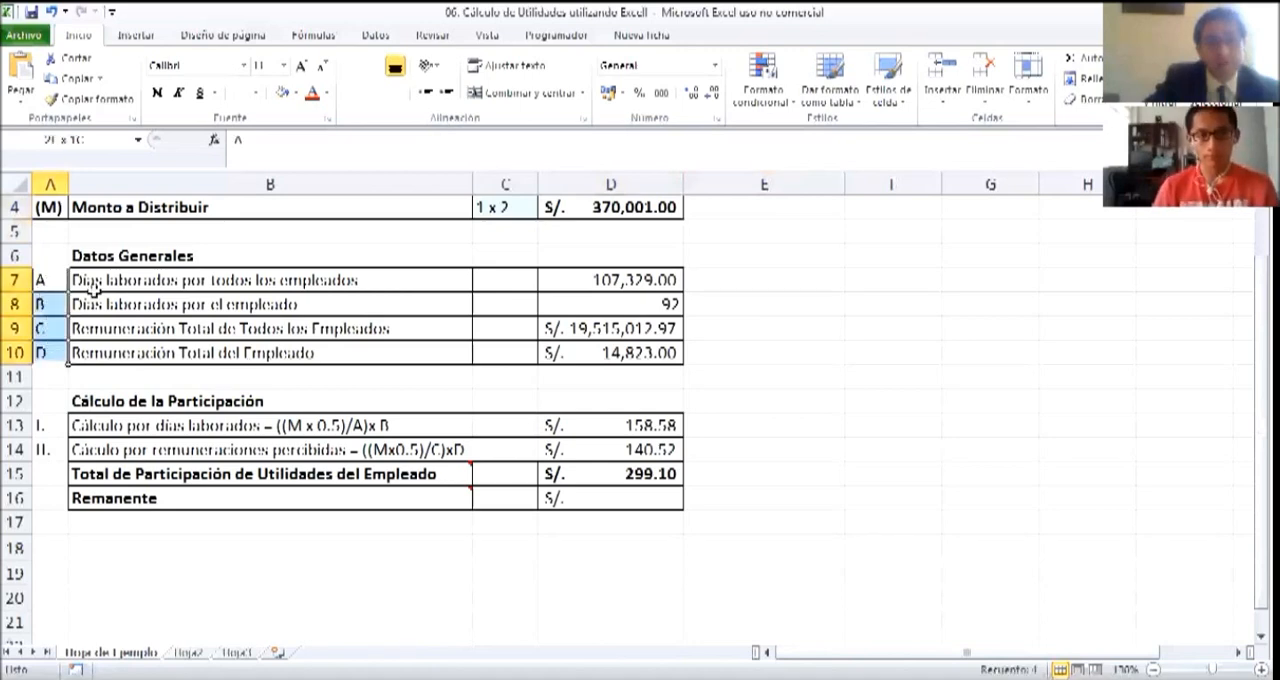
pyautogui.click(295, 92)
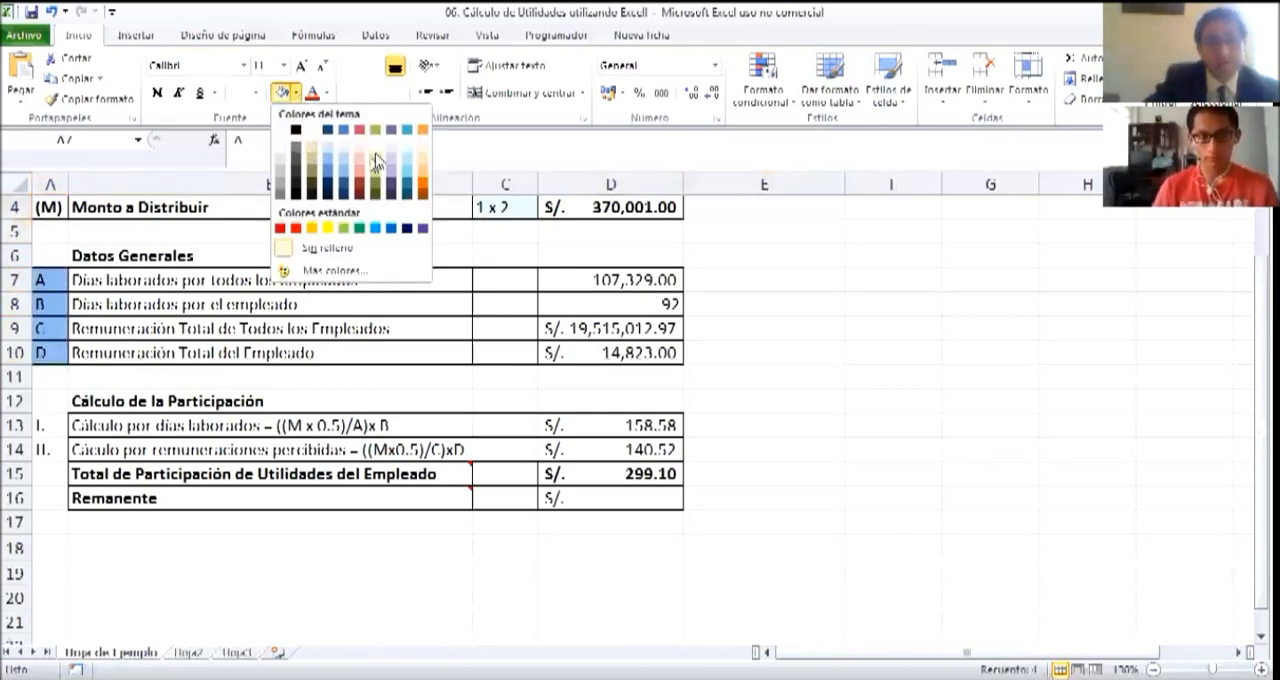
pyautogui.click(375, 155)
pyautogui.click(783, 366)
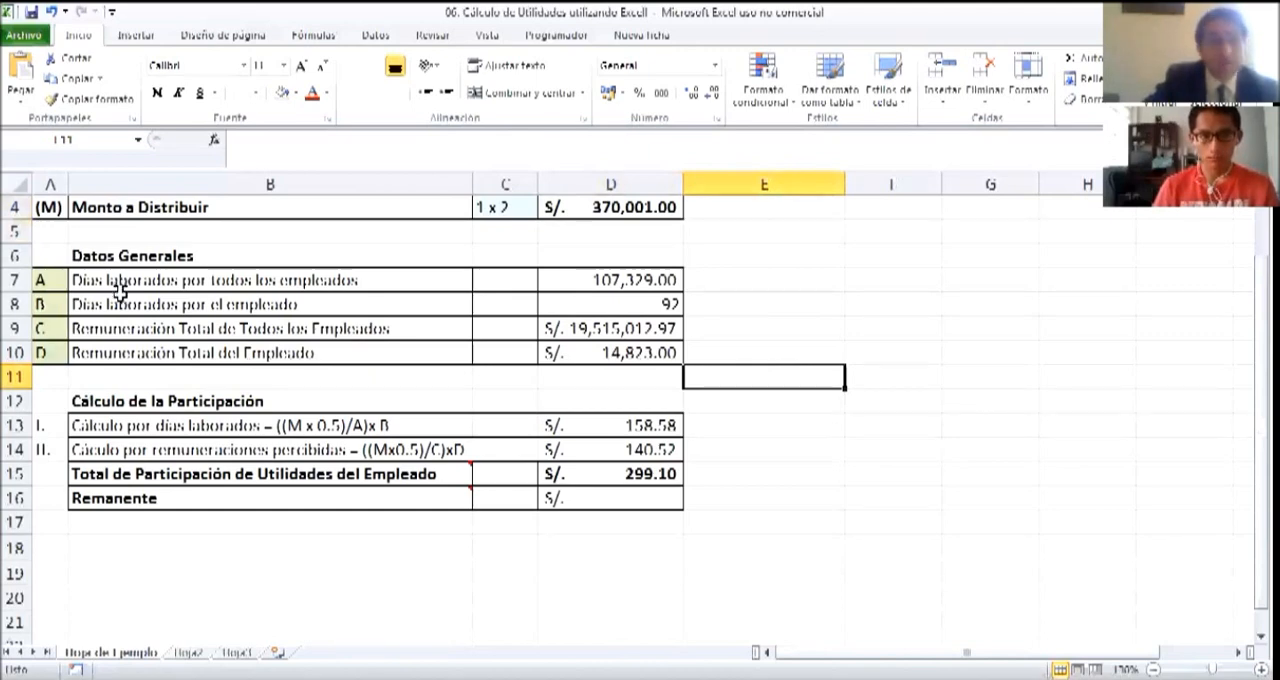
# Examine the Días laborados por todos los empleados row, including its total in D7
pyautogui.click(86, 373)
pyautogui.click(89, 280)
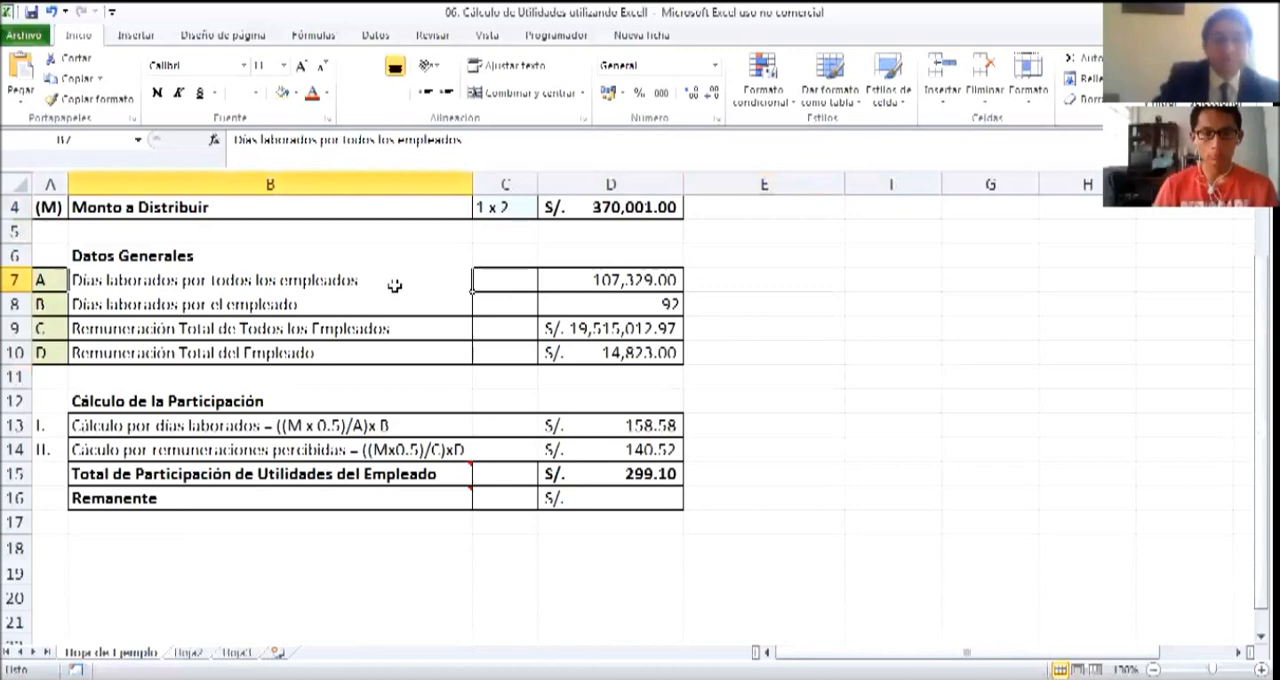
pyautogui.click(606, 288)
pyautogui.click(788, 288)
pyautogui.click(603, 286)
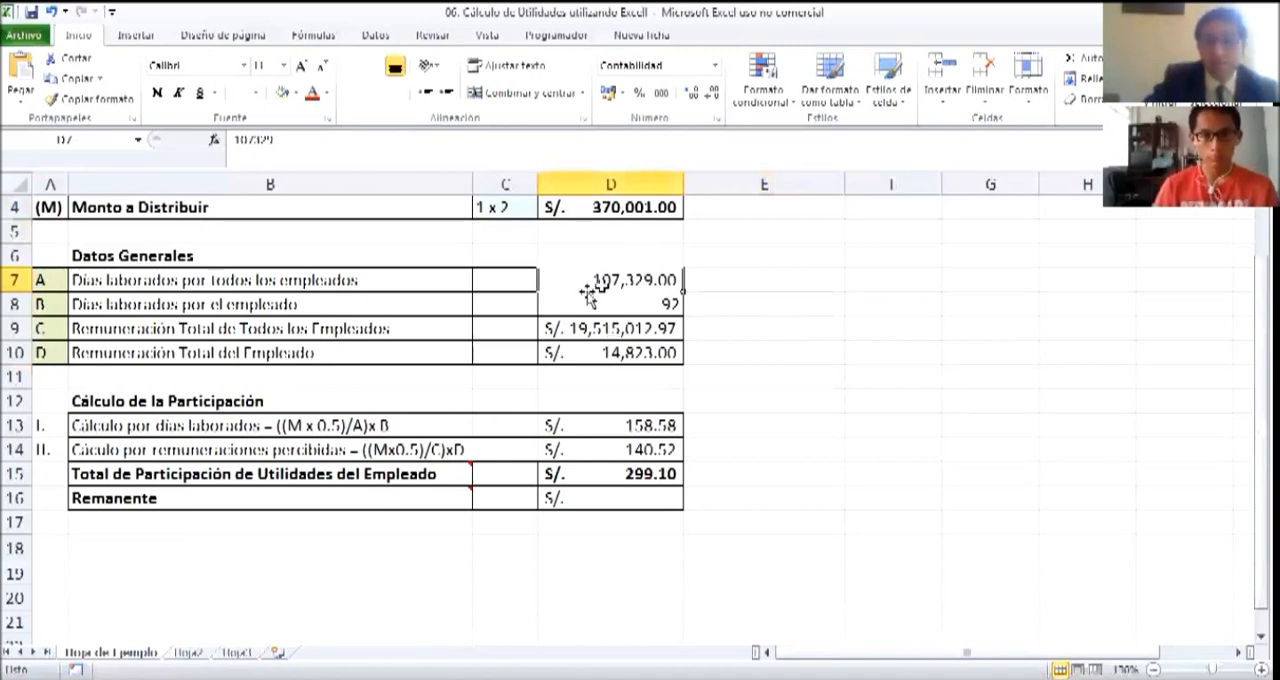
# Examine the Días laborados por el empleado label in B8 and its value in D8
pyautogui.click(381, 320)
pyautogui.click(376, 306)
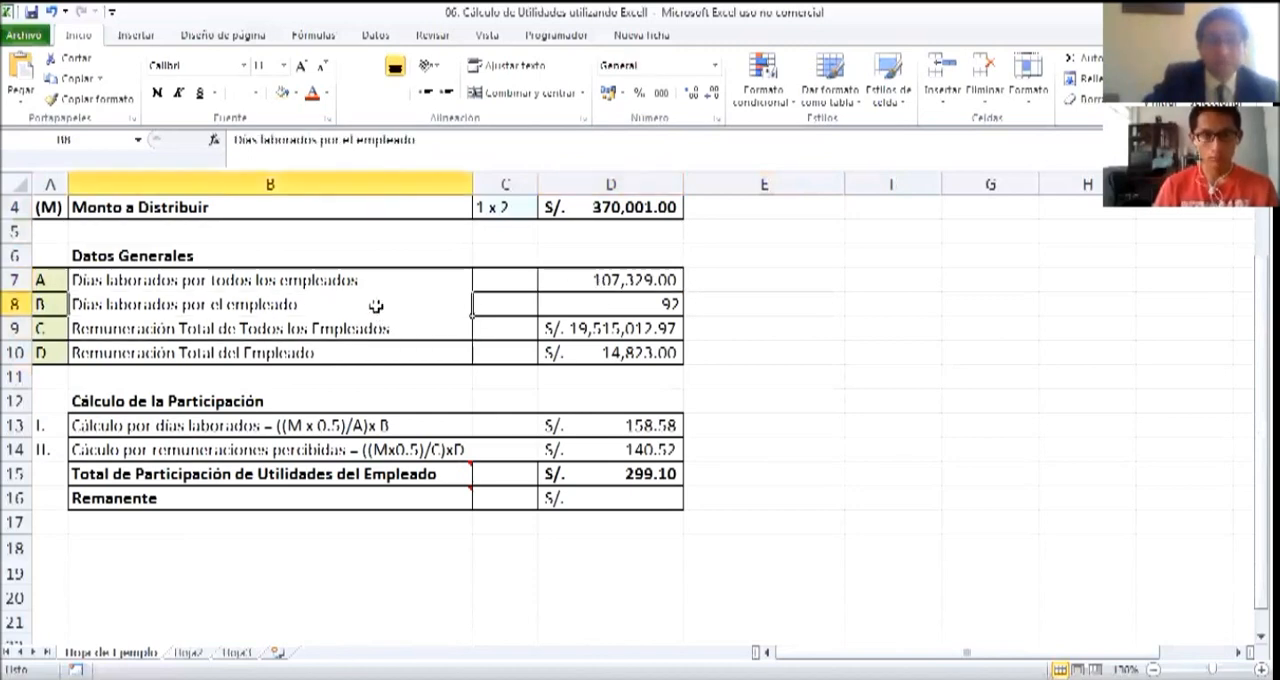
pyautogui.click(644, 306)
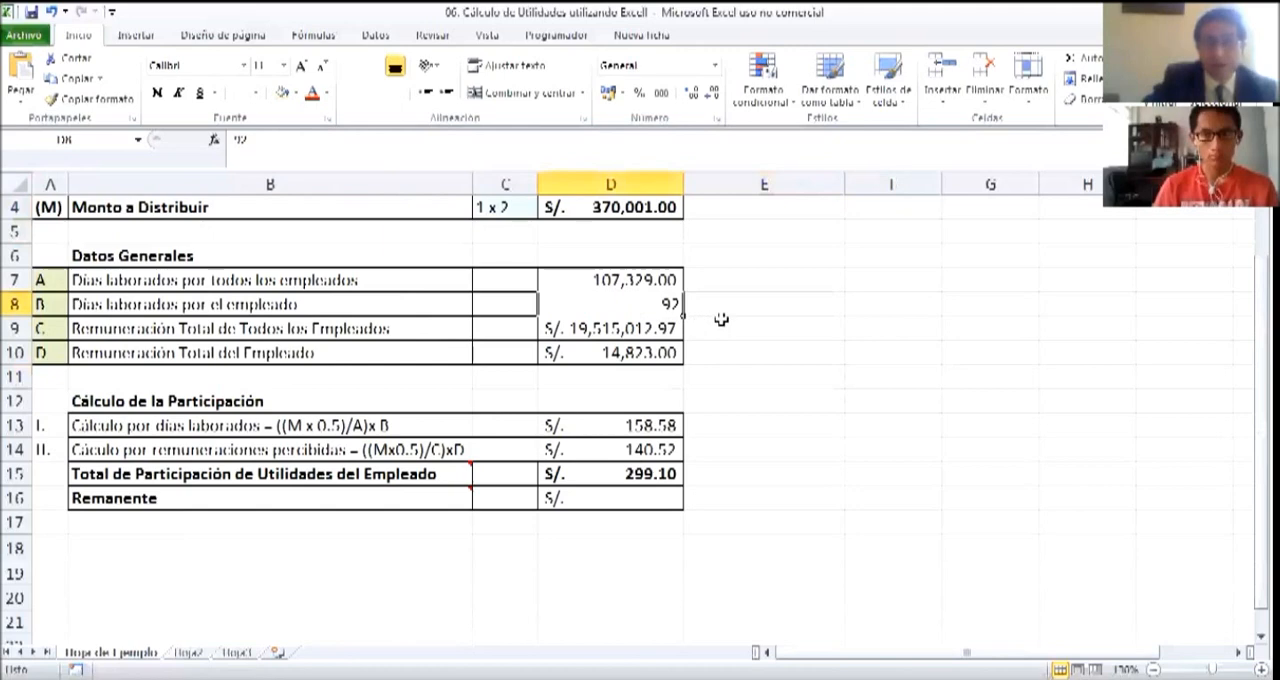
pyautogui.click(733, 308)
pyautogui.click(636, 304)
pyautogui.click(742, 304)
pyautogui.click(640, 309)
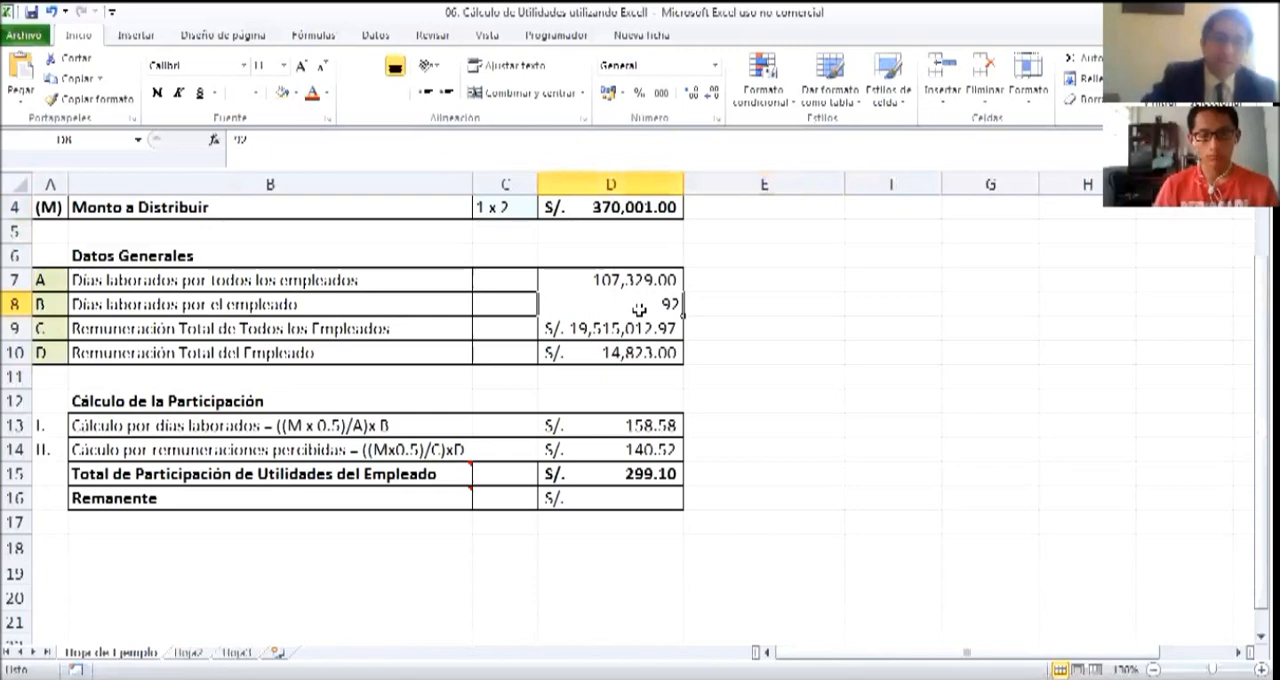
pyautogui.click(720, 312)
pyautogui.click(642, 310)
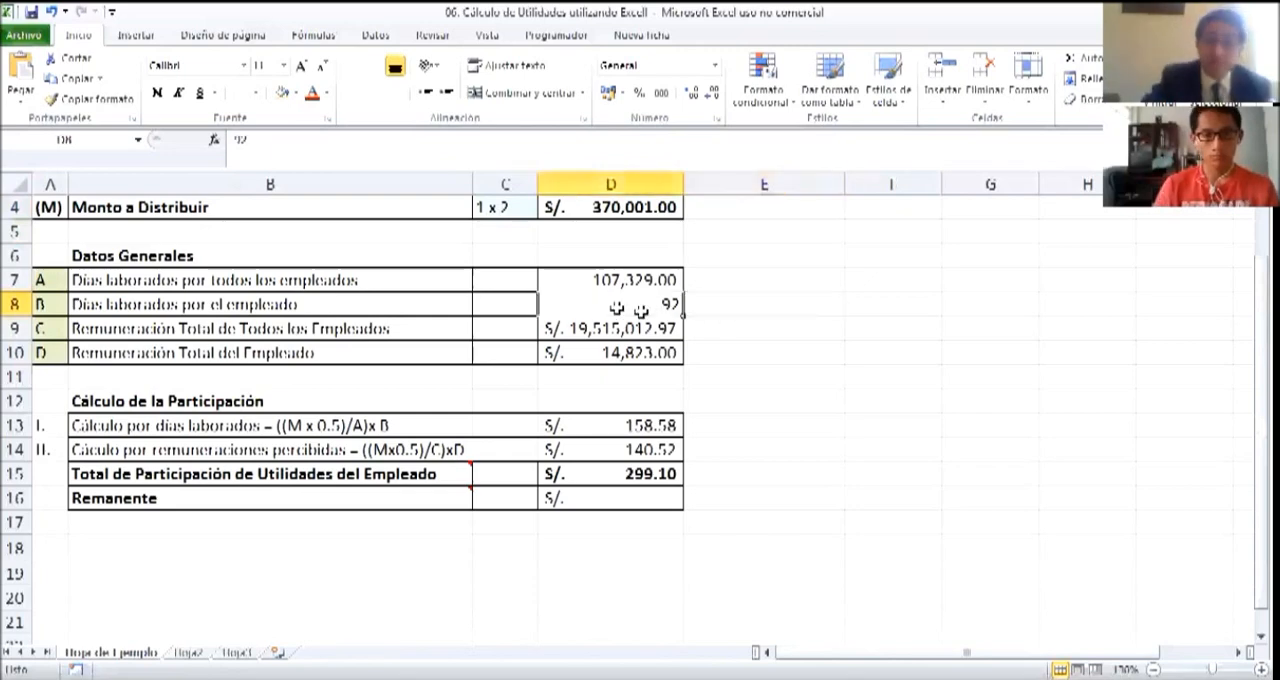
pyautogui.click(766, 351)
pyautogui.click(586, 300)
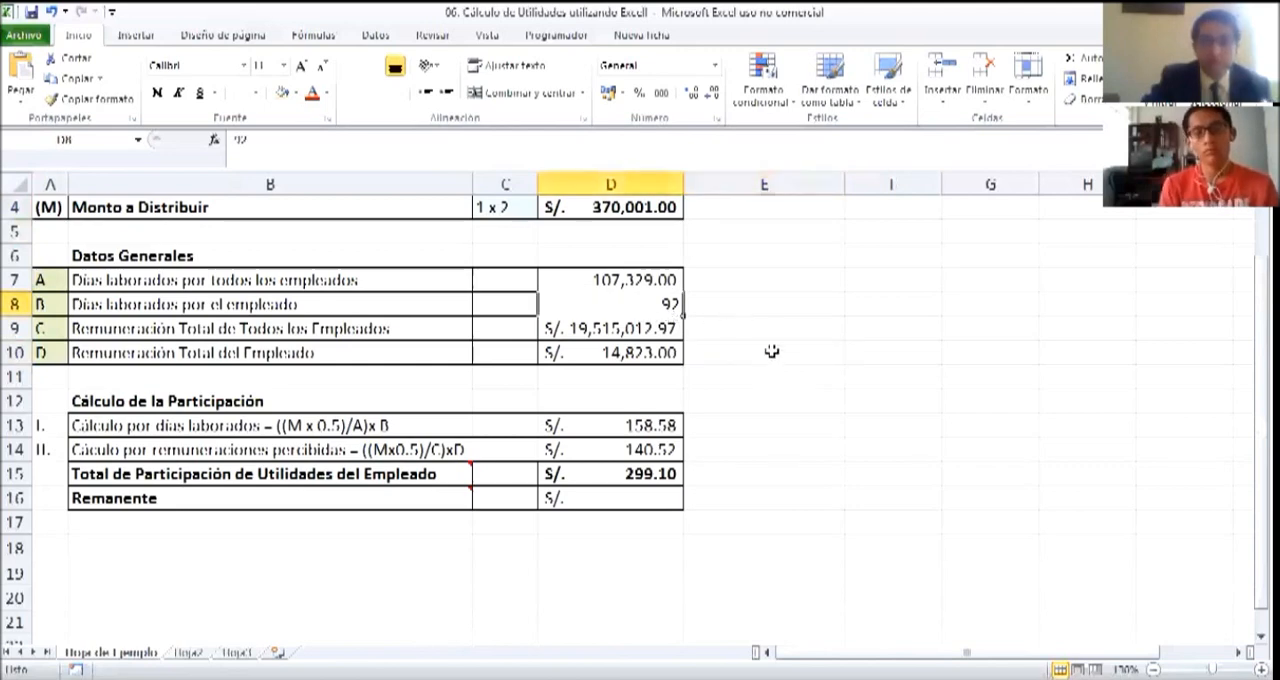
# Set the employee's days worked in D8 to 200 and check the total participation in D15
pyautogui.click(722, 309)
pyautogui.doubleClick(666, 308)
pyautogui.moveTo(664, 307); pyautogui.dragTo(690, 304)
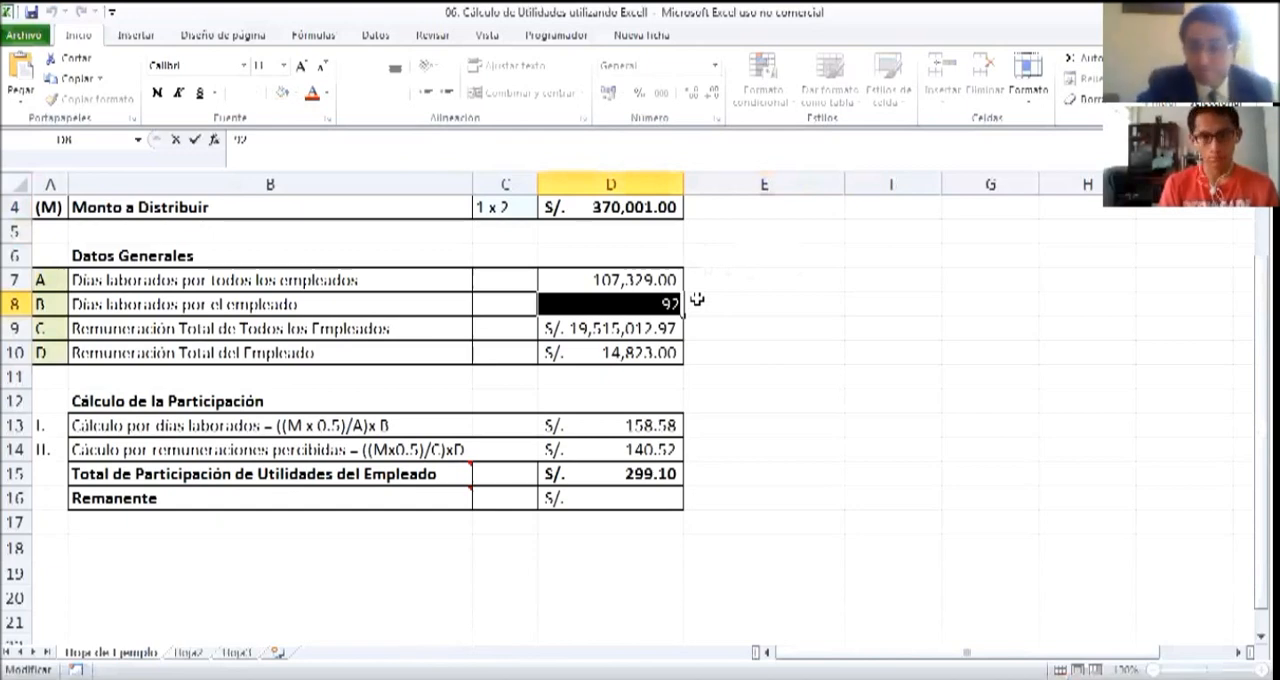
pyautogui.write('2')
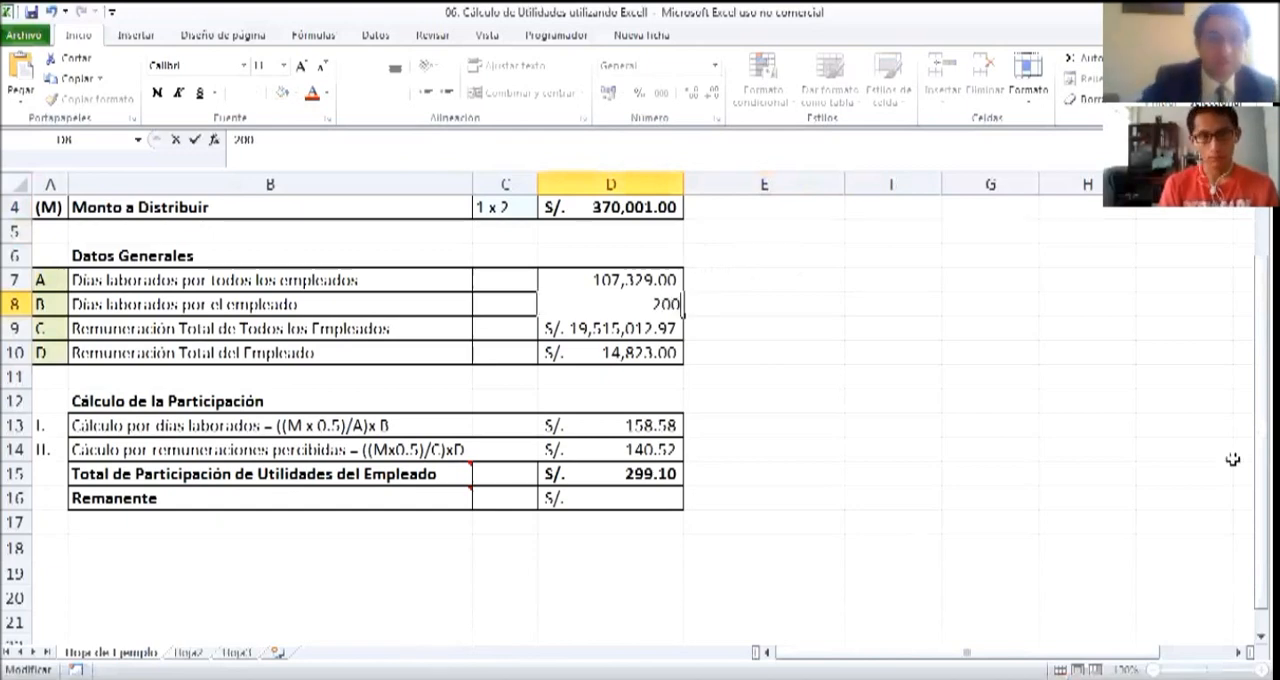
pyautogui.click(743, 330)
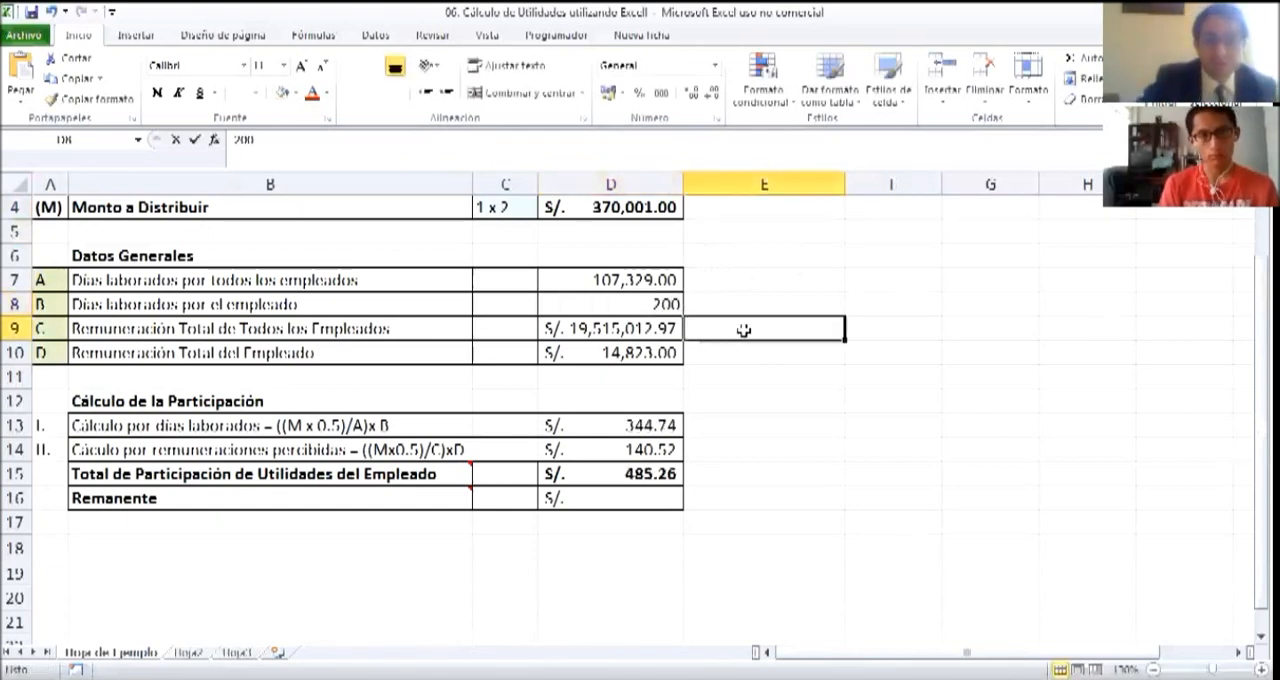
pyautogui.click(607, 479)
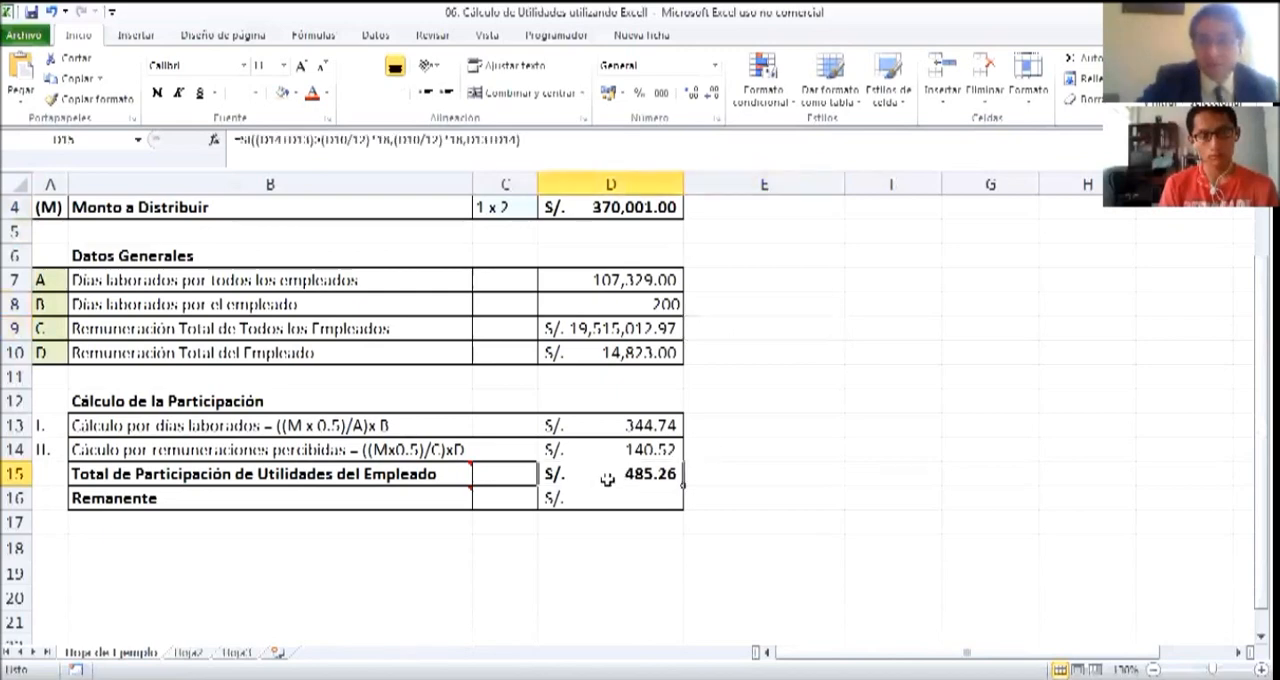
# Set the employee's days worked in D8 back to 92 and review the cell
pyautogui.click(633, 309)
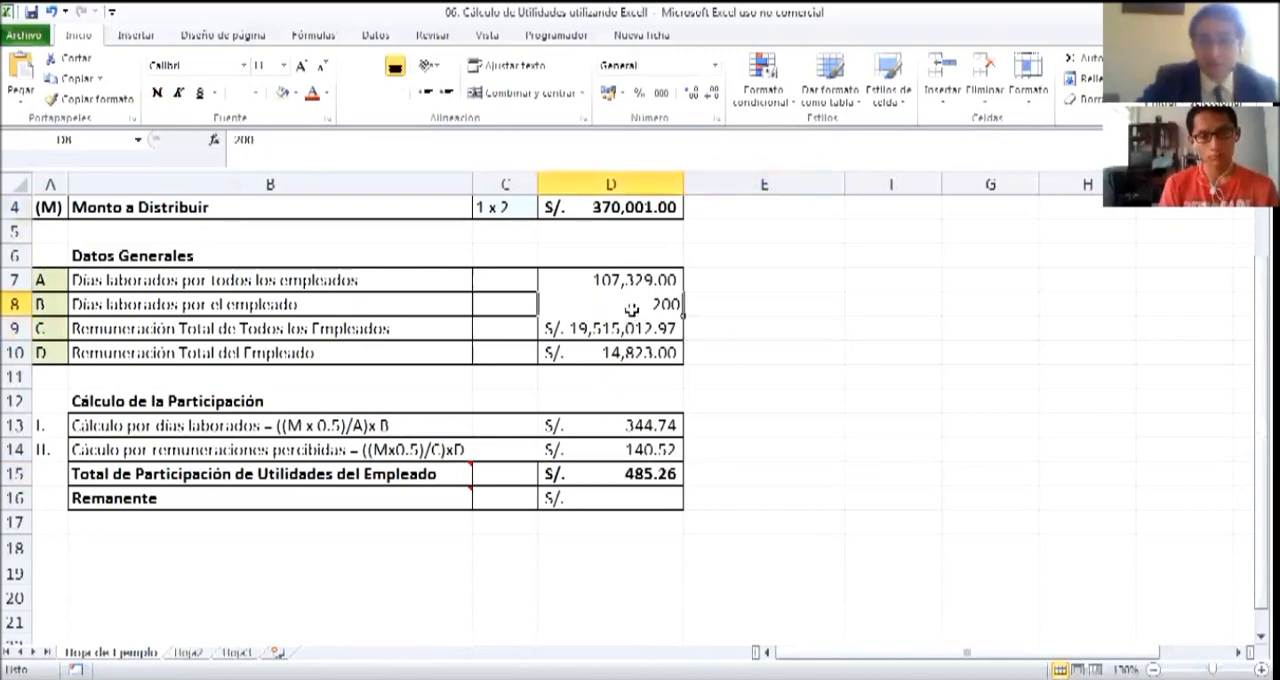
pyautogui.write('9')
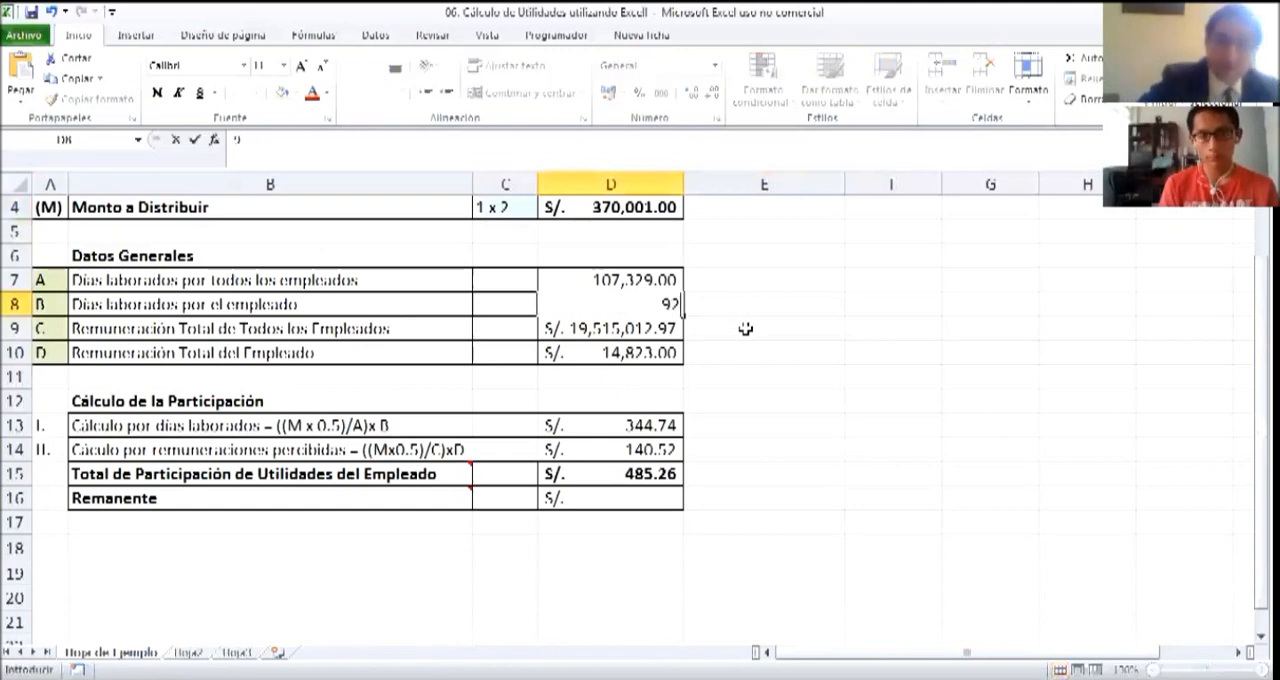
pyautogui.write('2')
pyautogui.click(745, 328)
pyautogui.click(737, 300)
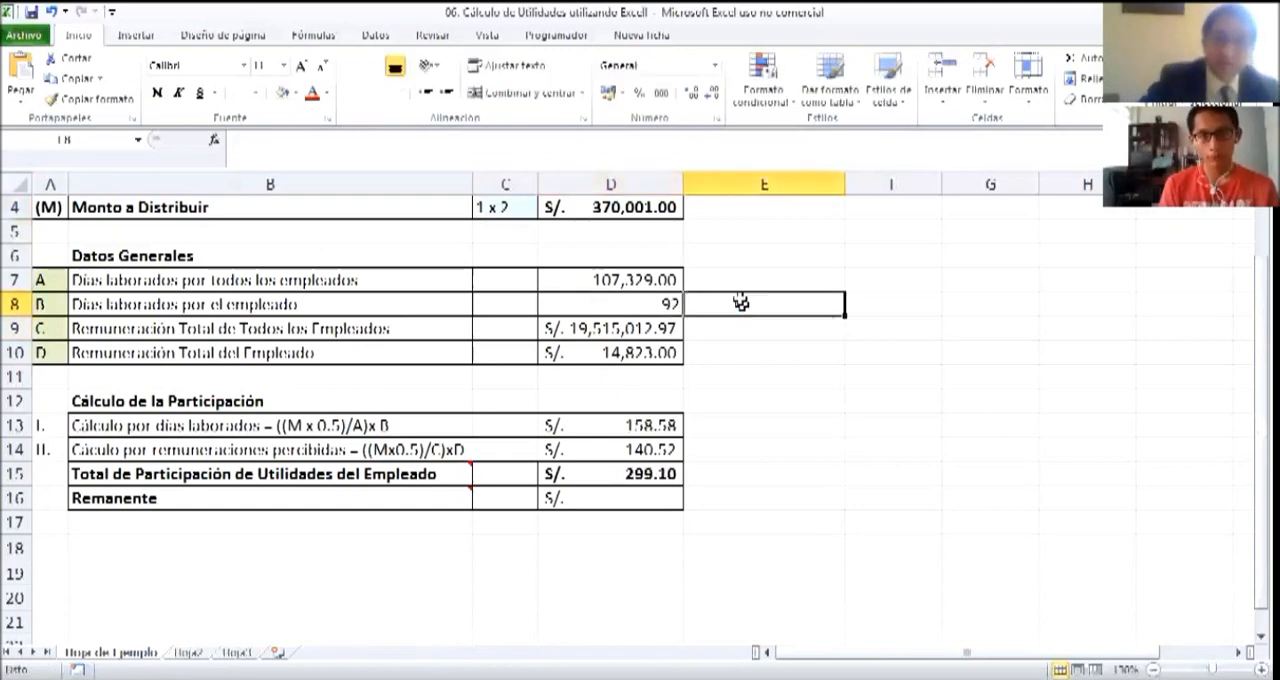
pyautogui.click(633, 306)
pyautogui.click(748, 305)
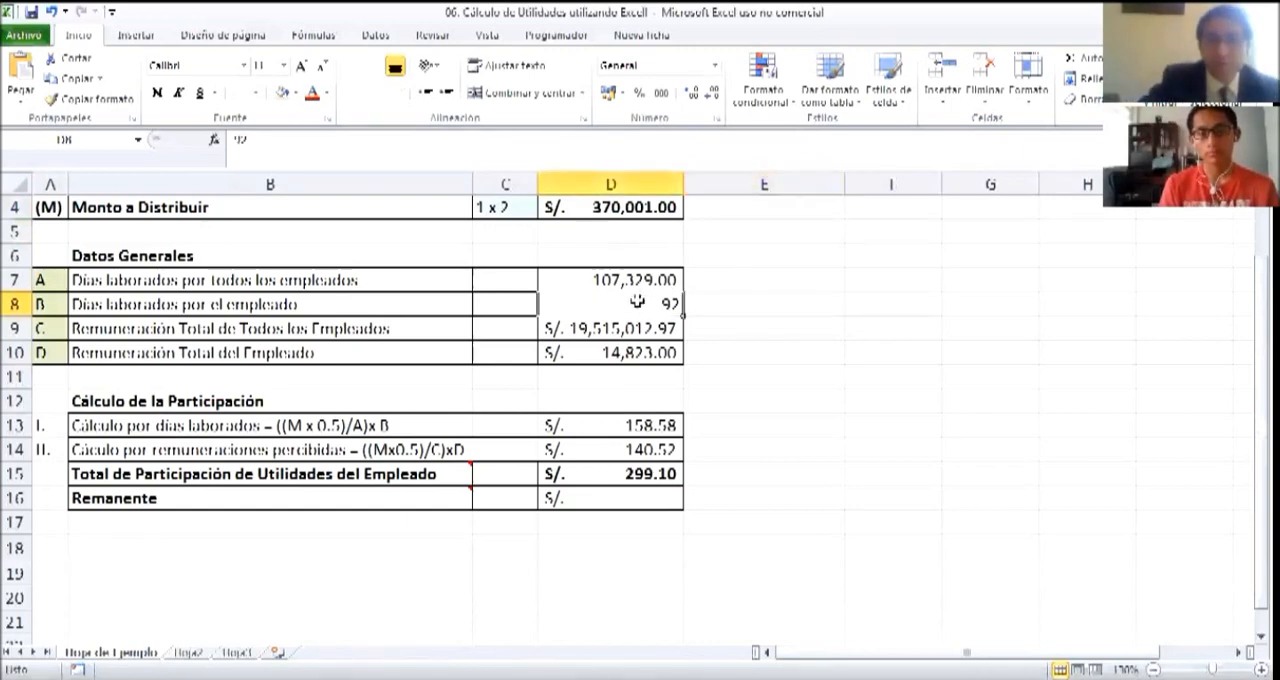
# Examine the Remuneración Total de Todos los Empleados label in B9 and its amount in D9
pyautogui.click(772, 321)
pyautogui.click(145, 333)
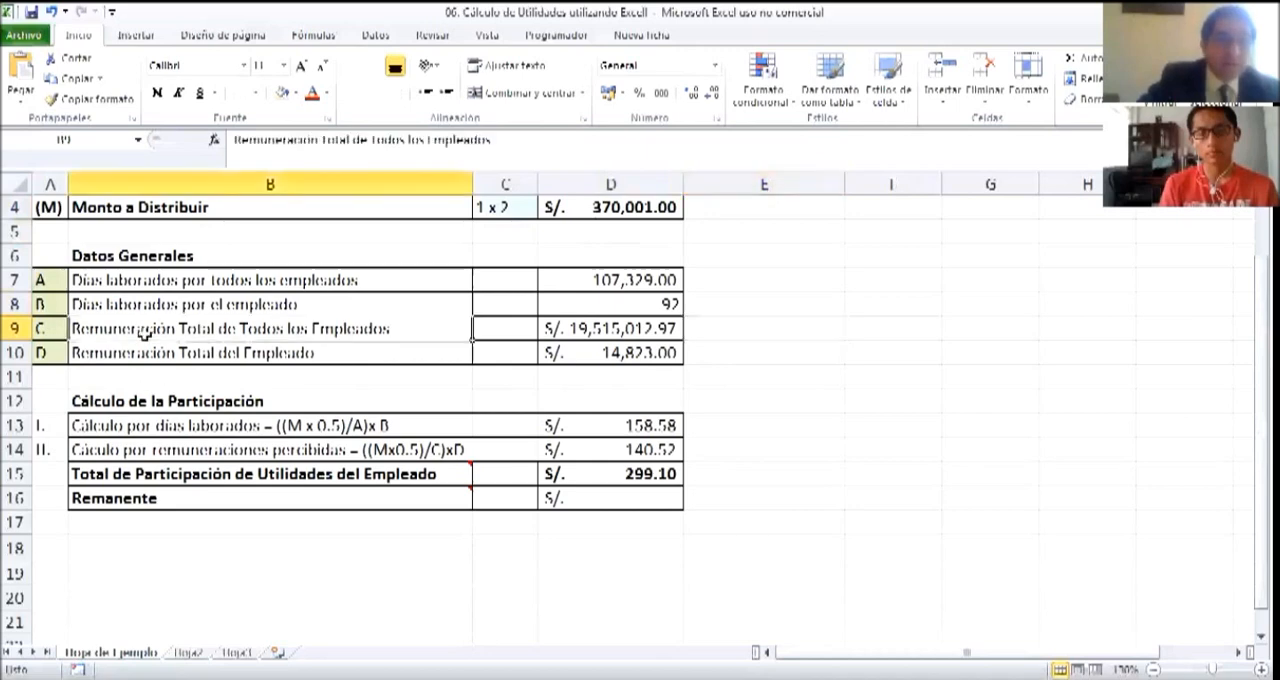
pyautogui.click(582, 335)
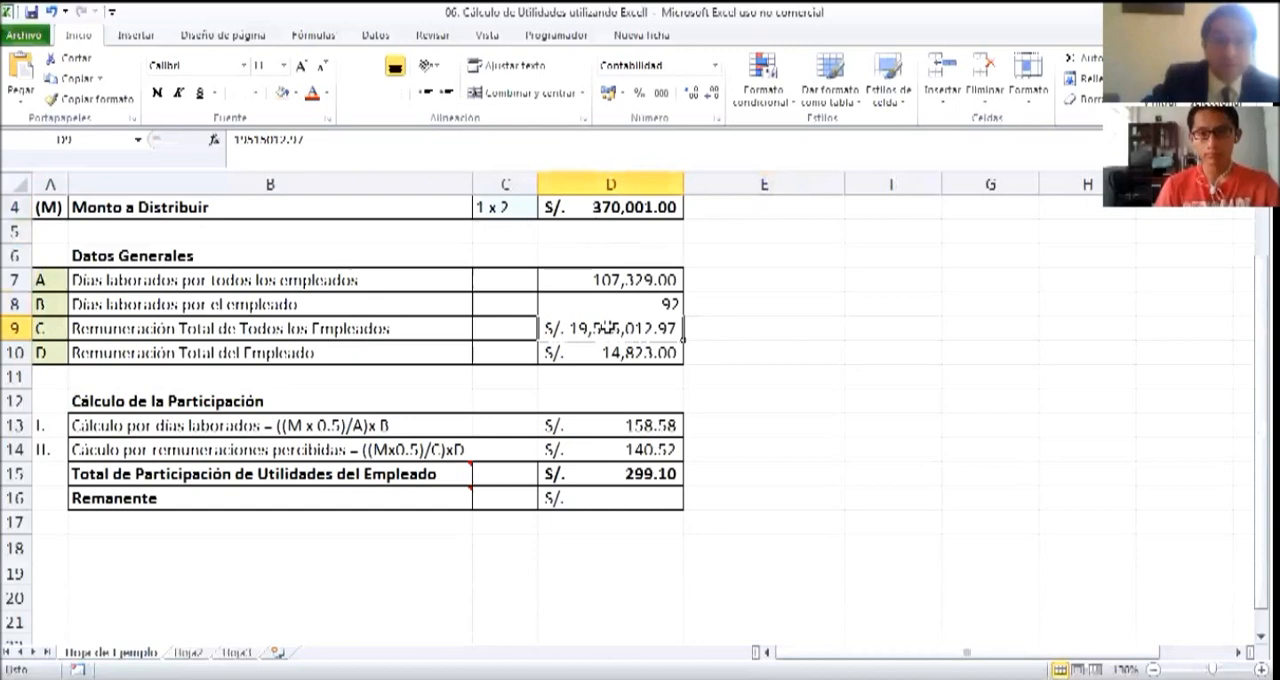
pyautogui.click(770, 333)
pyautogui.click(604, 338)
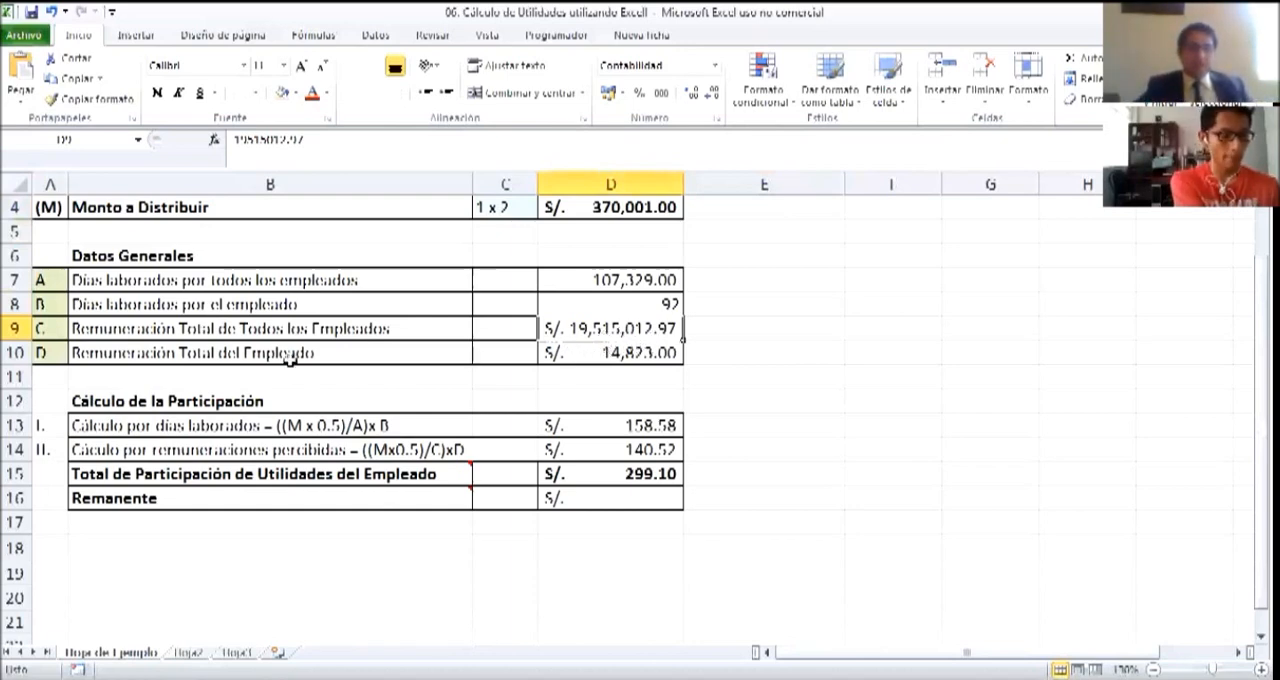
# Examine the Remuneración Total del Empleado label in B10 and its amount in D10, and review the neighbouring Datos Generales values
pyautogui.click(290, 358)
pyautogui.click(567, 350)
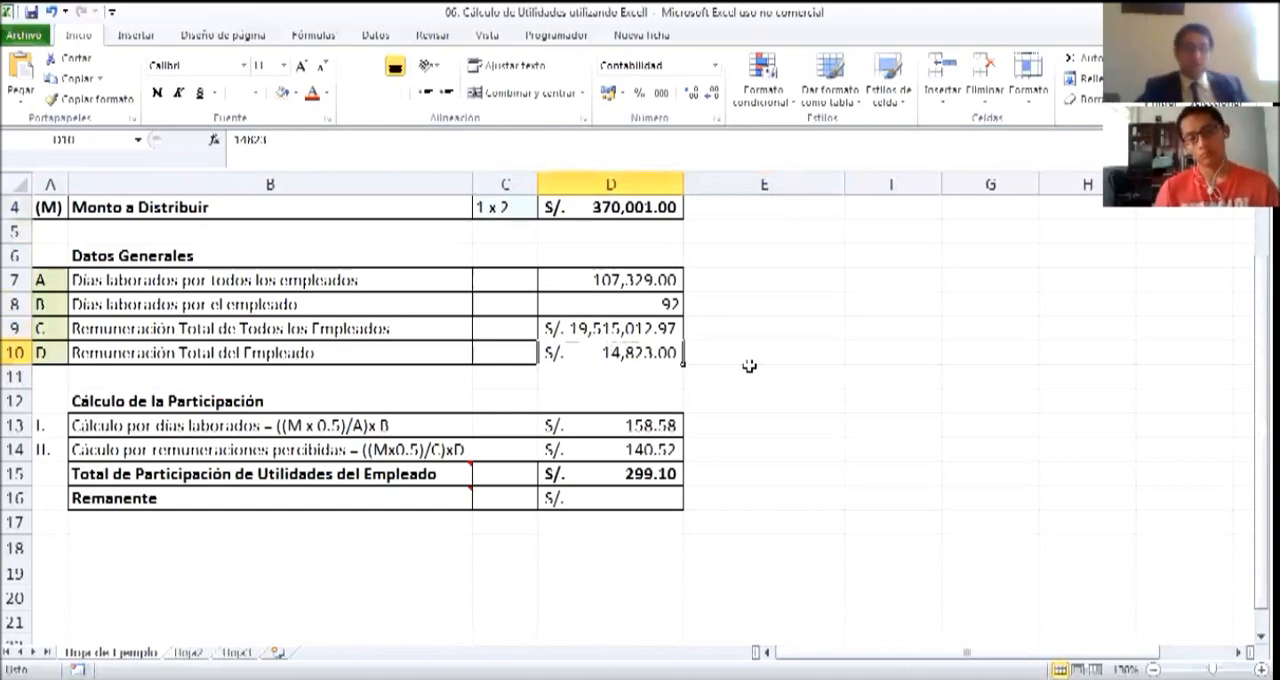
pyautogui.click(748, 364)
pyautogui.click(622, 355)
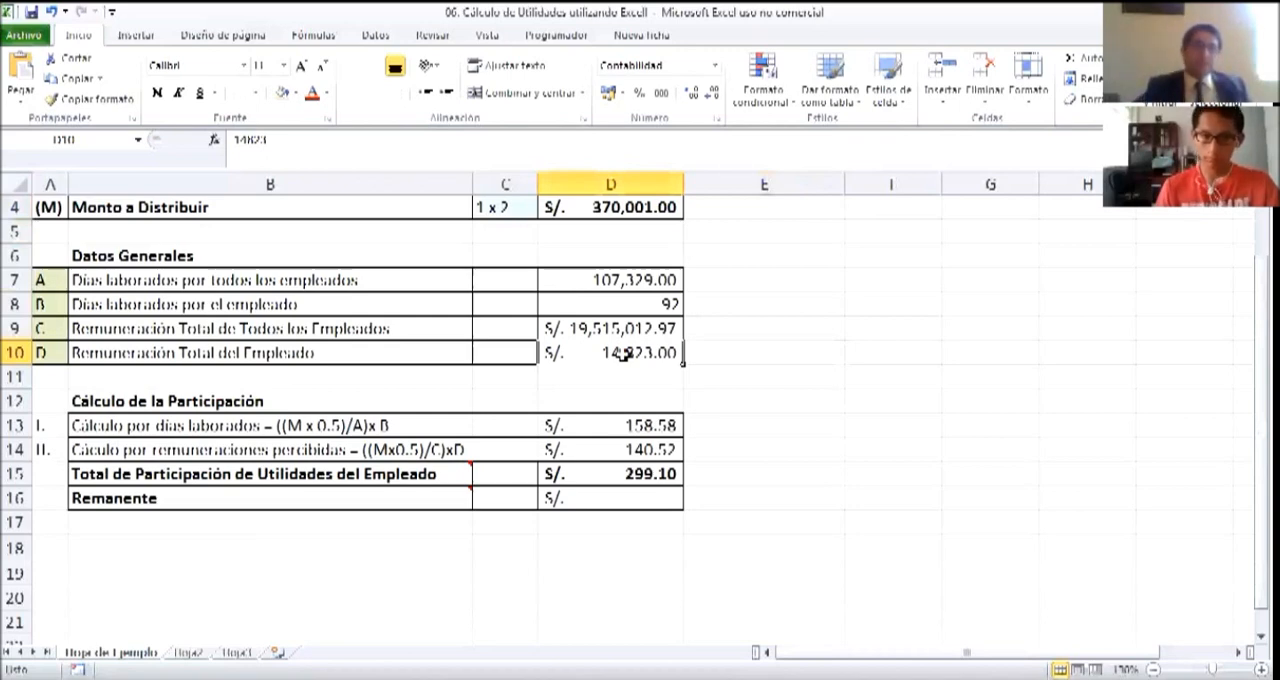
pyautogui.click(848, 420)
pyautogui.moveTo(548, 299); pyautogui.dragTo(580, 372)
pyautogui.click(762, 373)
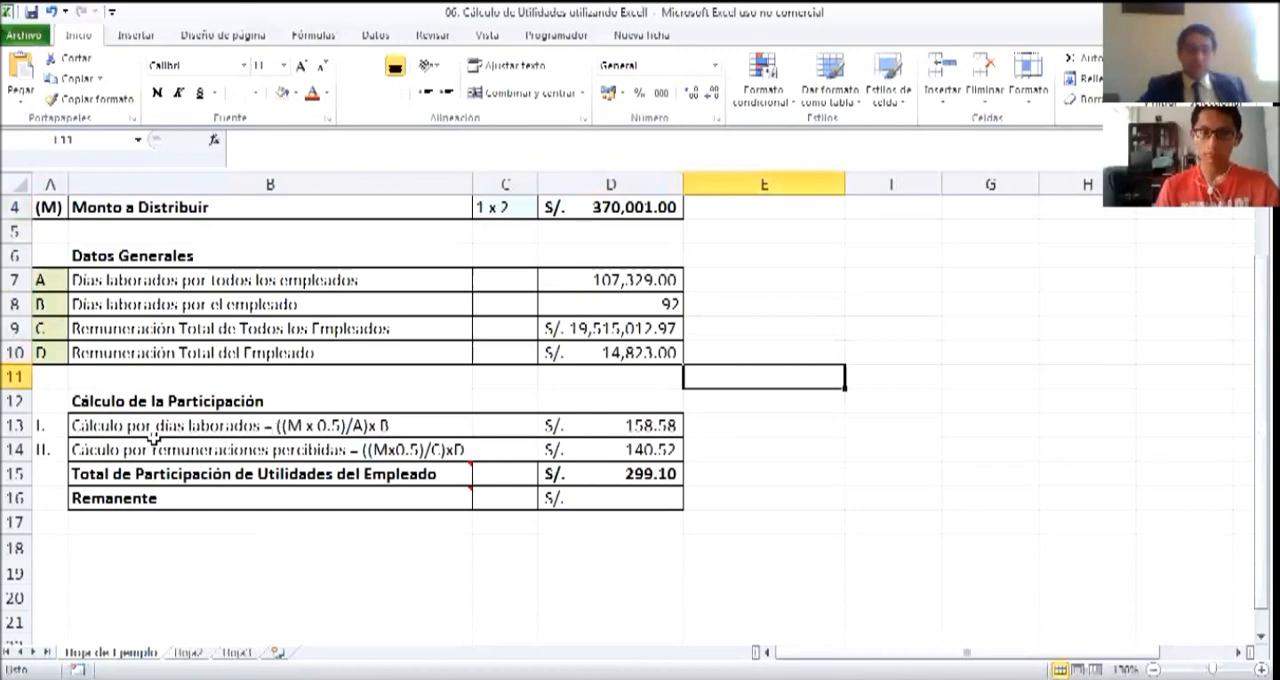
# Fill the (M) marker cell A4 with the standard yellow colour
pyautogui.click(118, 427)
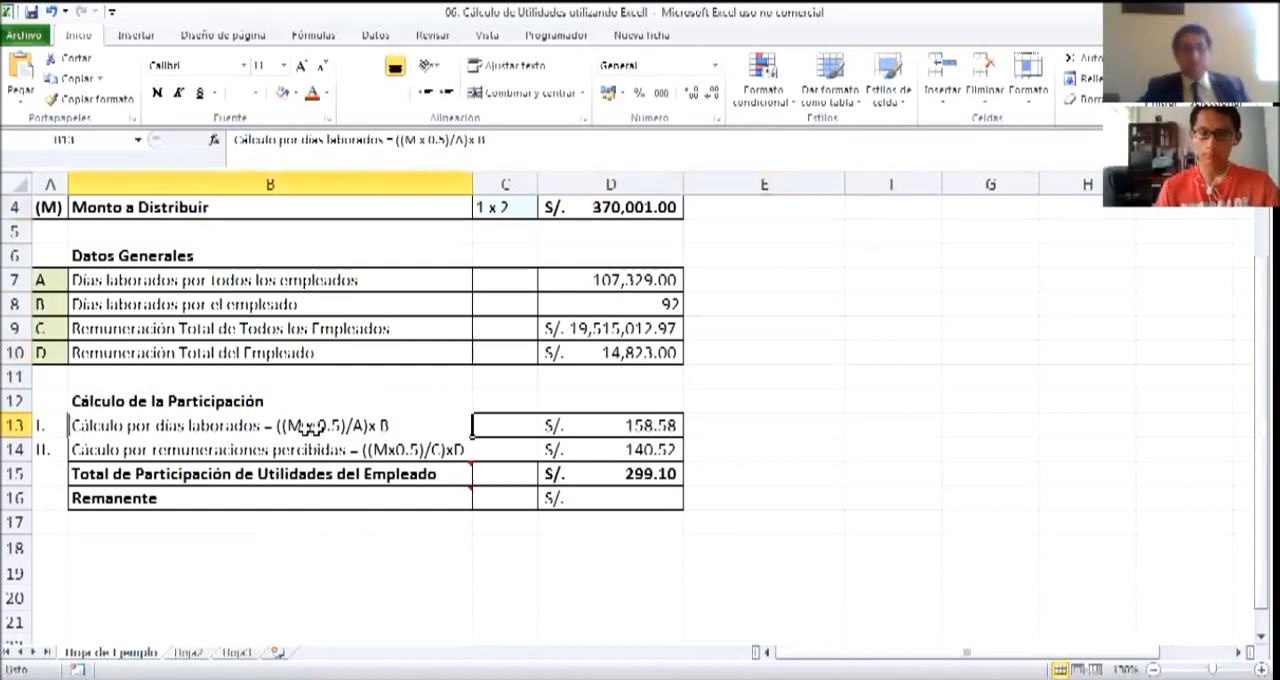
pyautogui.scroll(1, 124, 344)
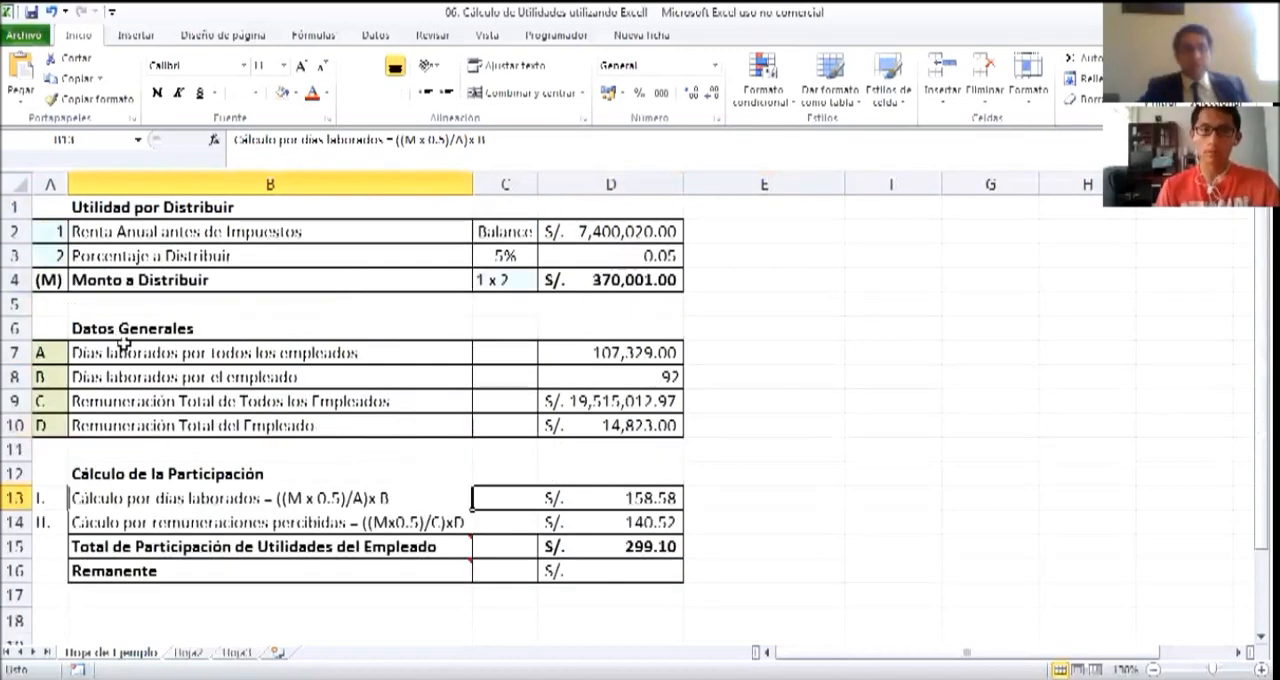
pyautogui.click(40, 280)
pyautogui.hotkey('ctrl', 'n')
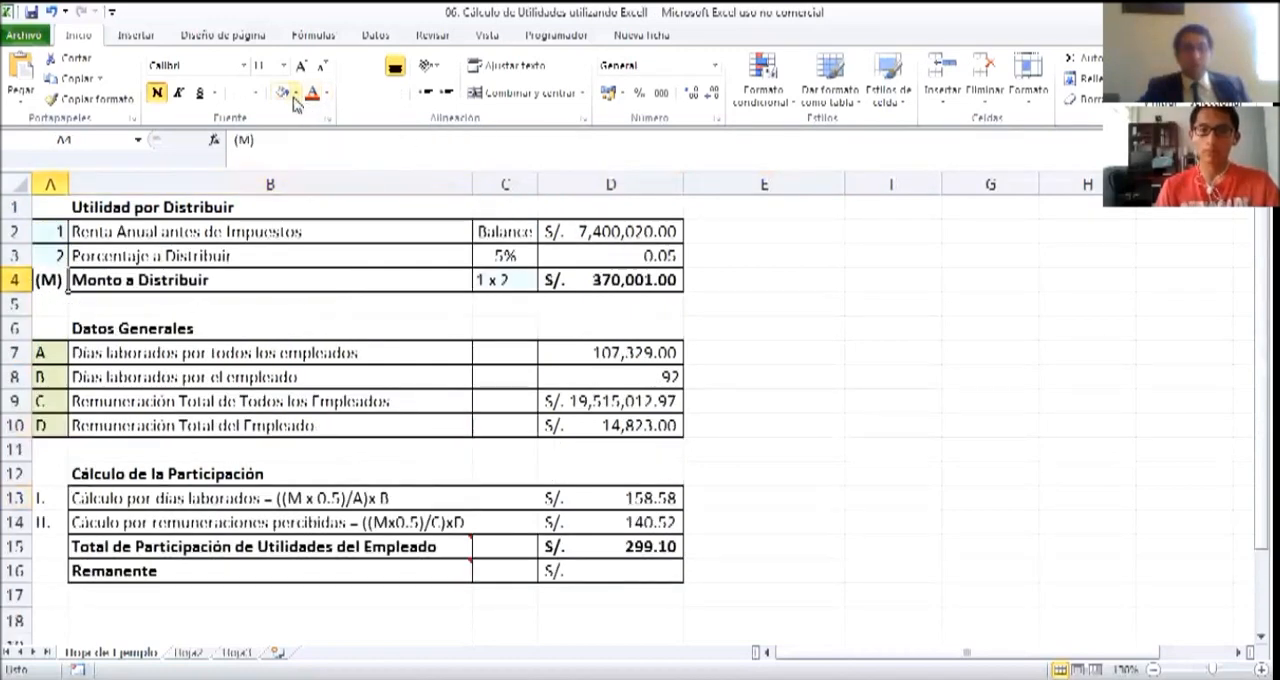
pyautogui.click(295, 92)
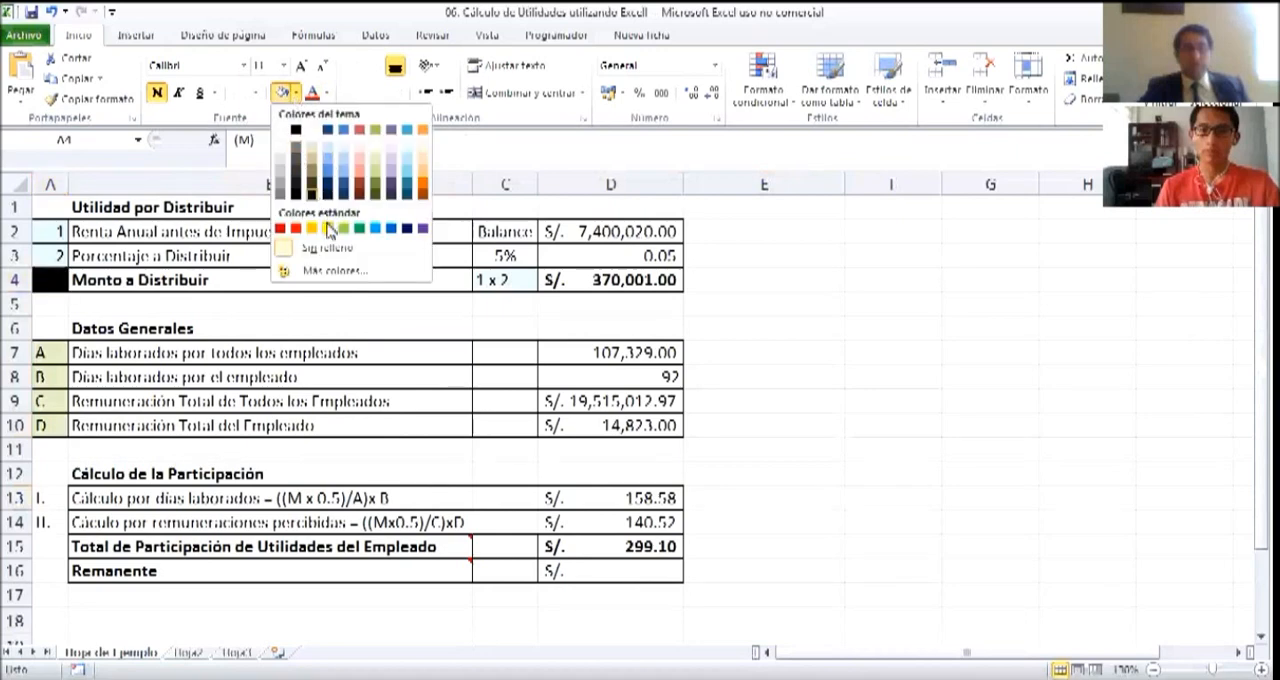
pyautogui.click(330, 229)
pyautogui.click(308, 498)
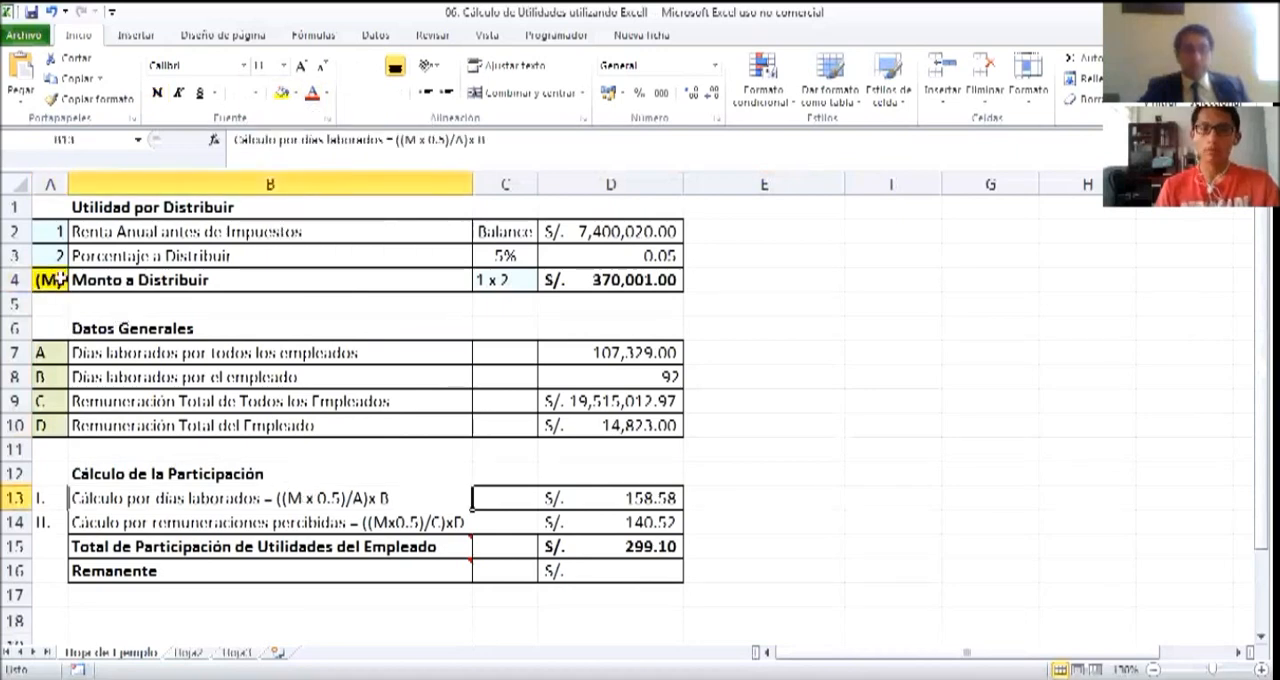
# Match the Monto a Distribuir row to the factor M in the days-worked calculation in B13
pyautogui.moveTo(55, 280); pyautogui.dragTo(175, 278)
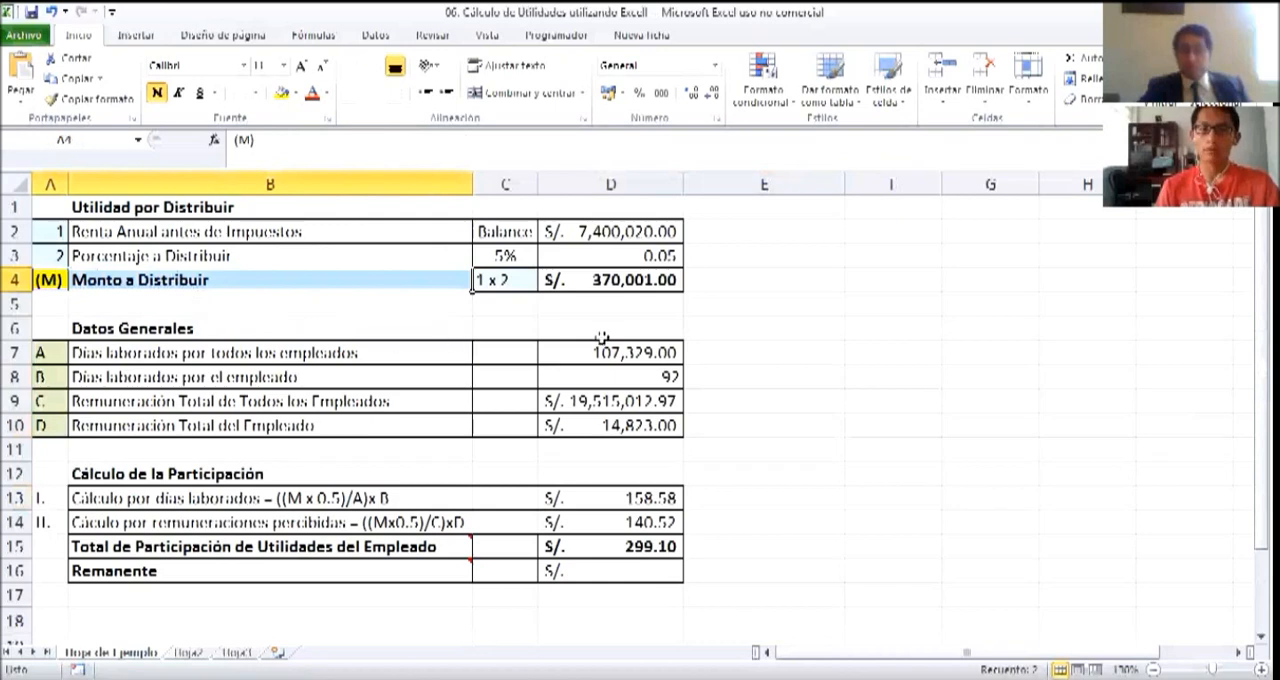
pyautogui.click(278, 500)
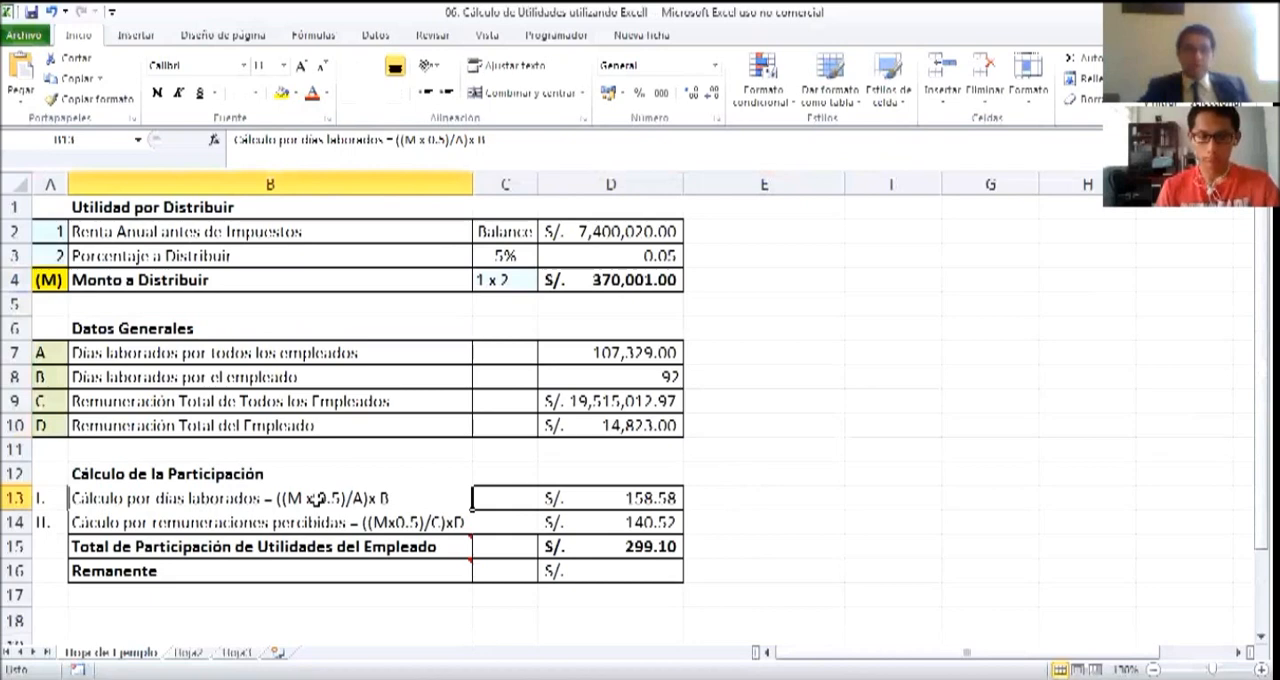
pyautogui.moveTo(42, 283); pyautogui.dragTo(642, 300)
pyautogui.click(728, 470)
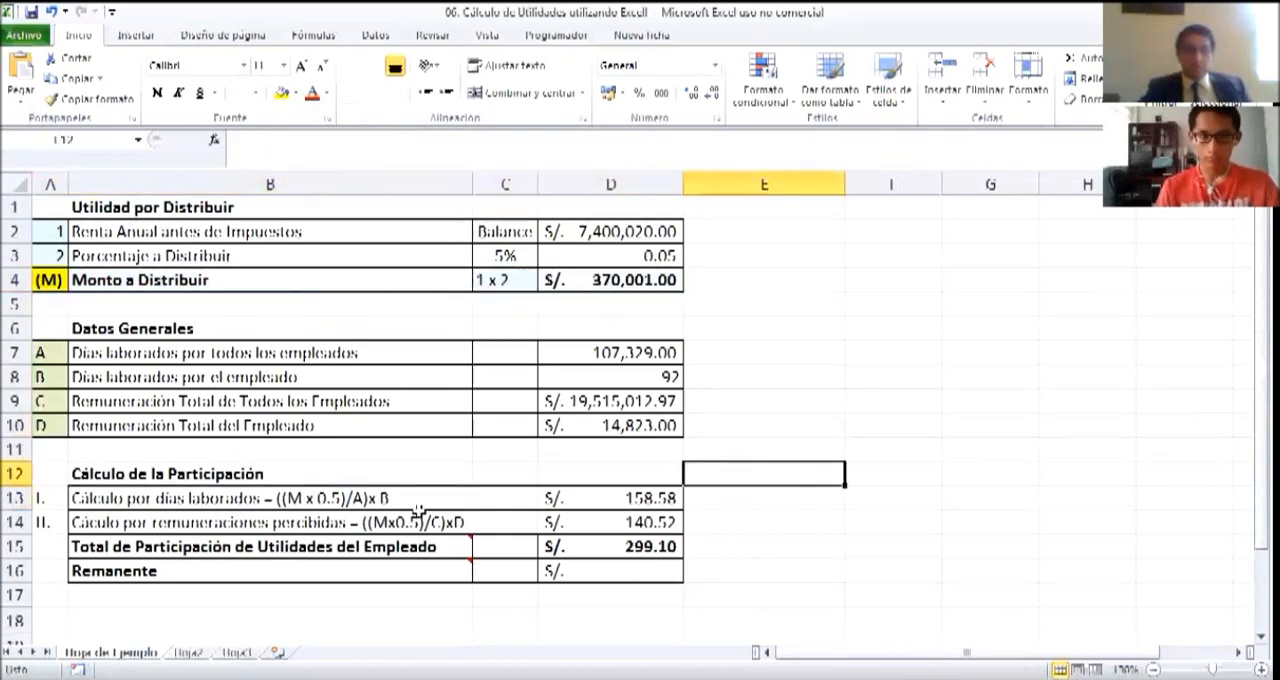
pyautogui.click(318, 499)
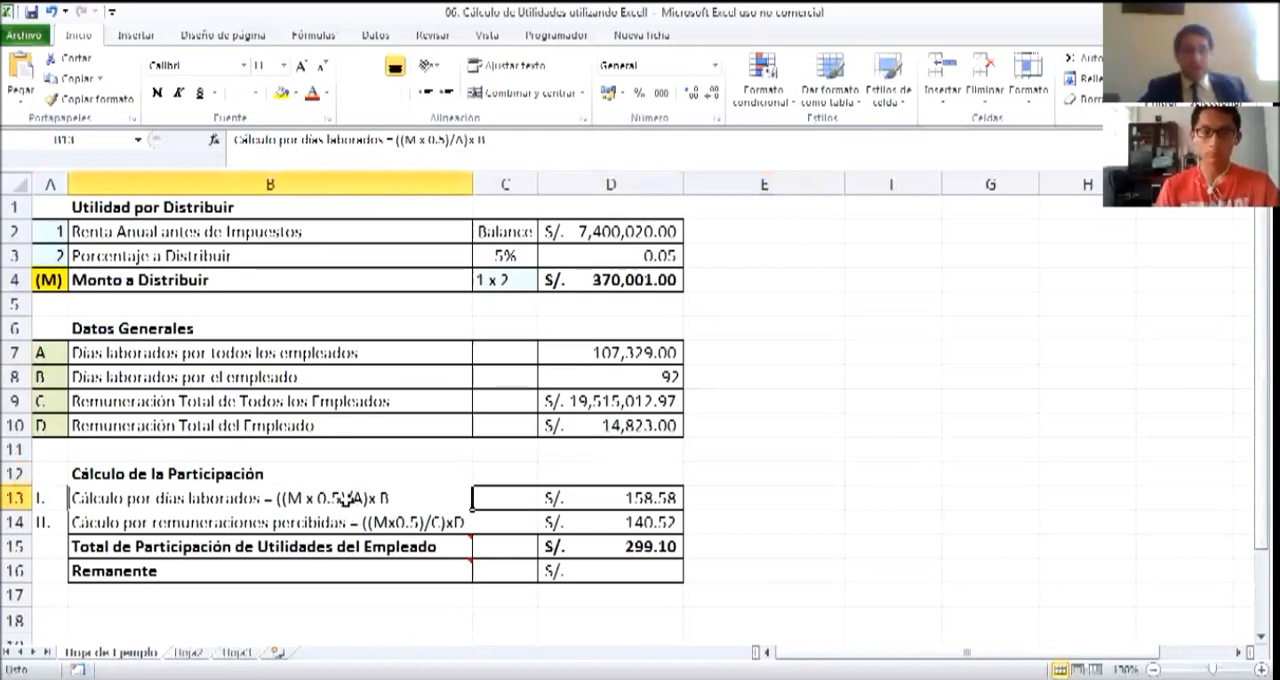
# Trace the amount to distribute in D4 and all employees' days worked in row 7 to factors M and A in B13
pyautogui.click(262, 356)
pyautogui.click(593, 357)
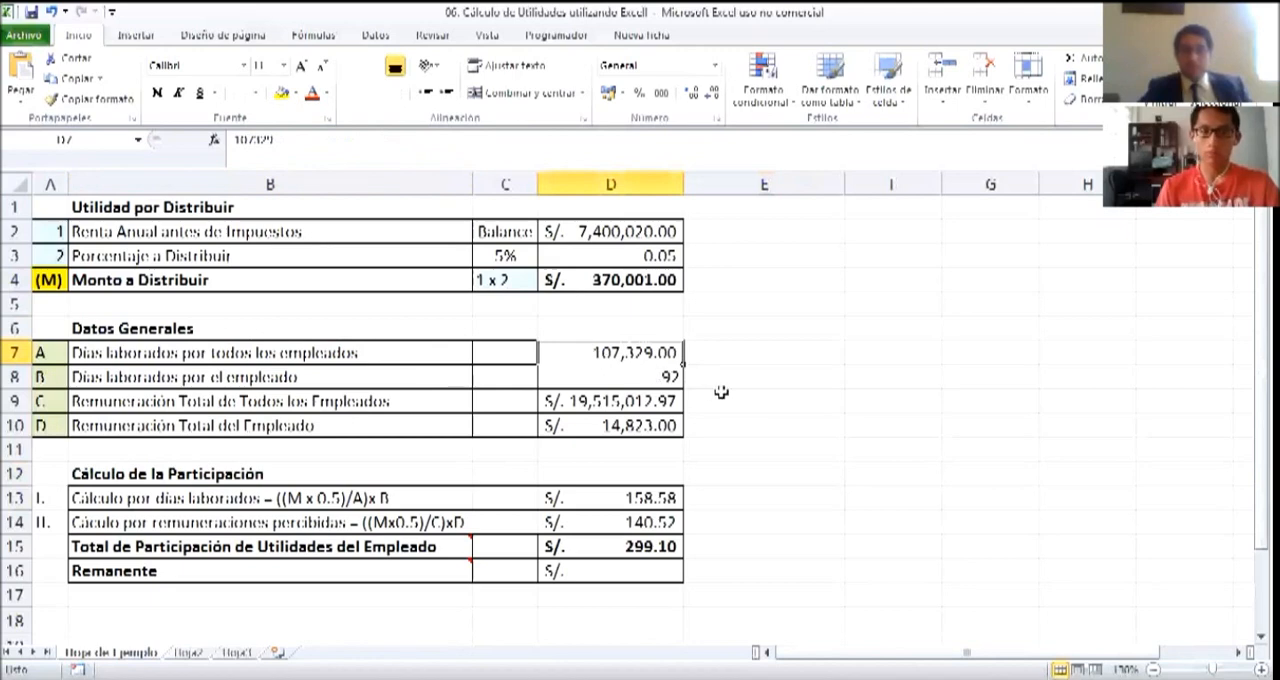
pyautogui.click(589, 281)
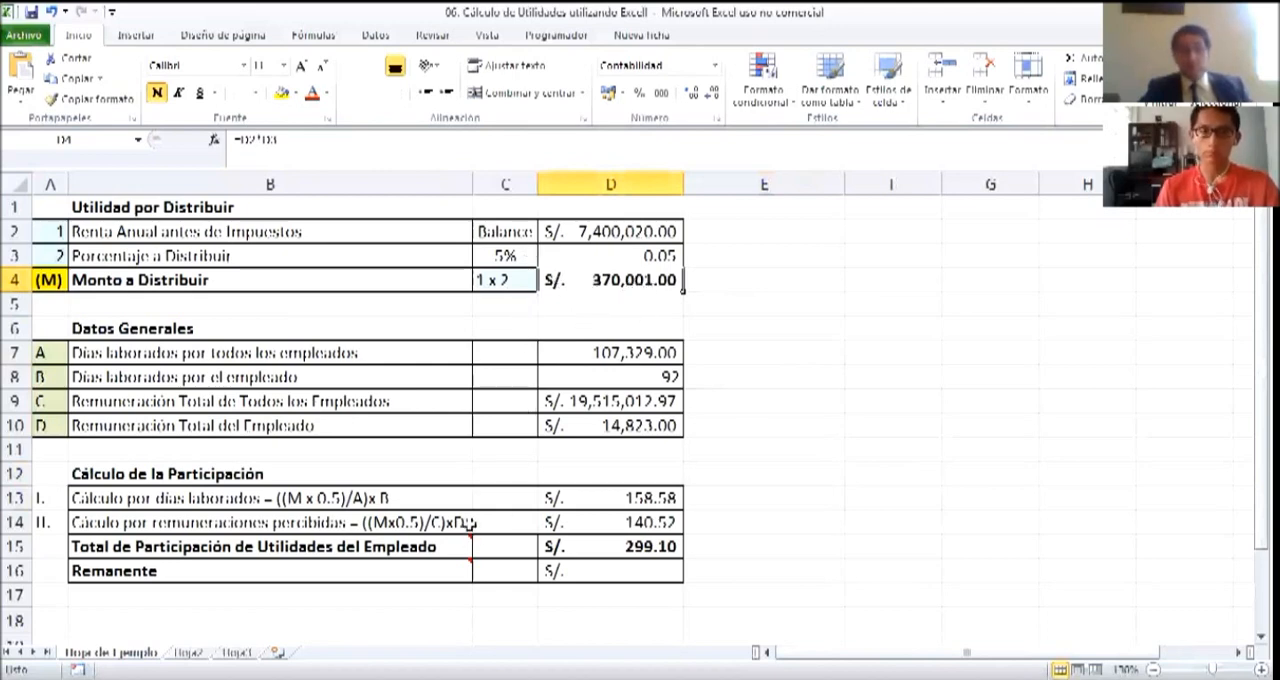
pyautogui.click(333, 498)
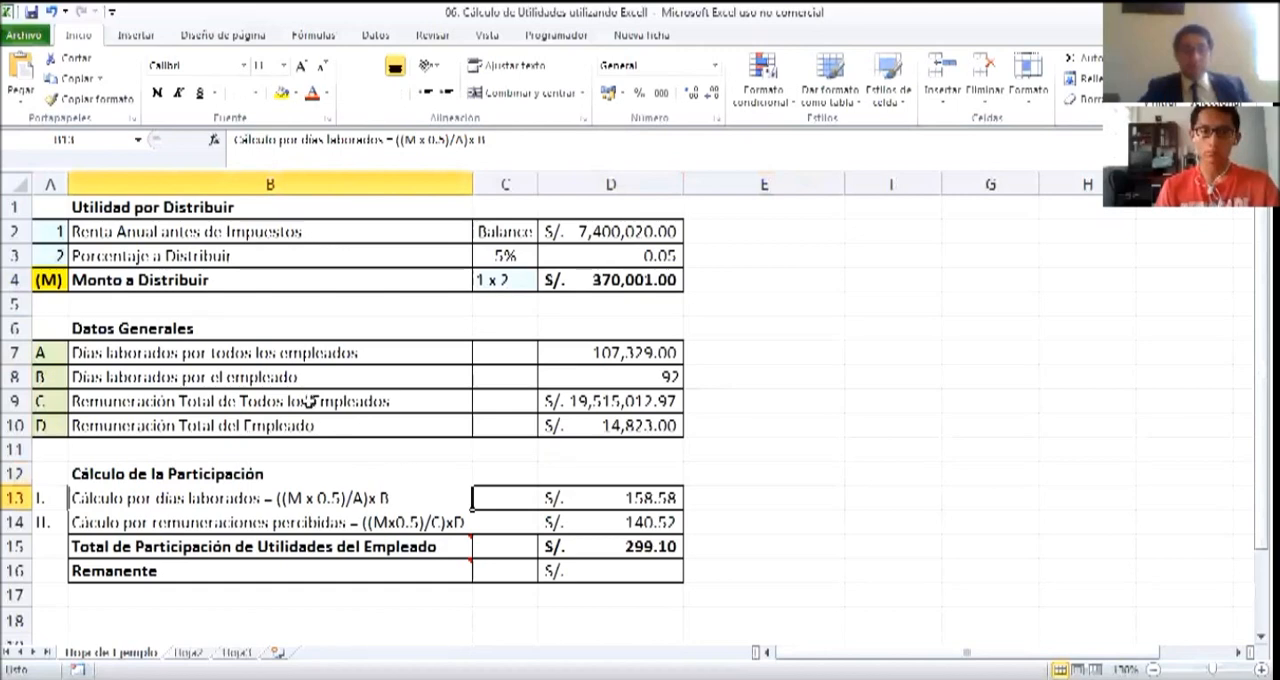
pyautogui.click(247, 353)
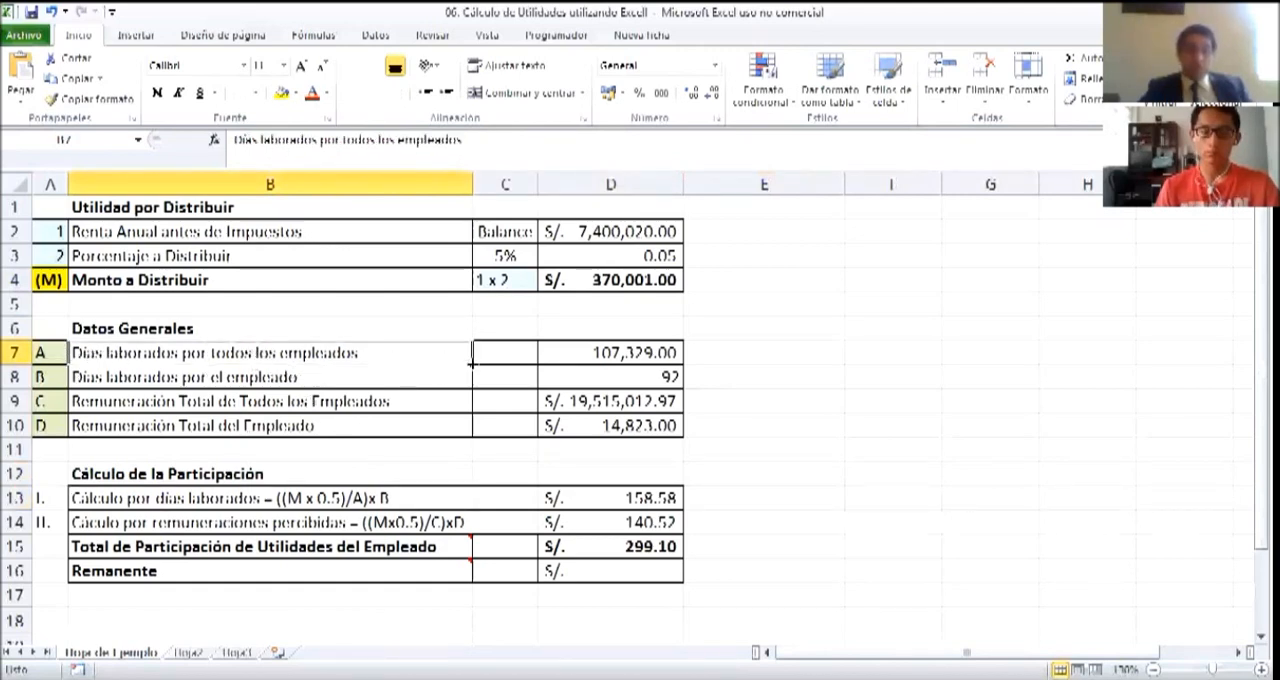
pyautogui.click(387, 500)
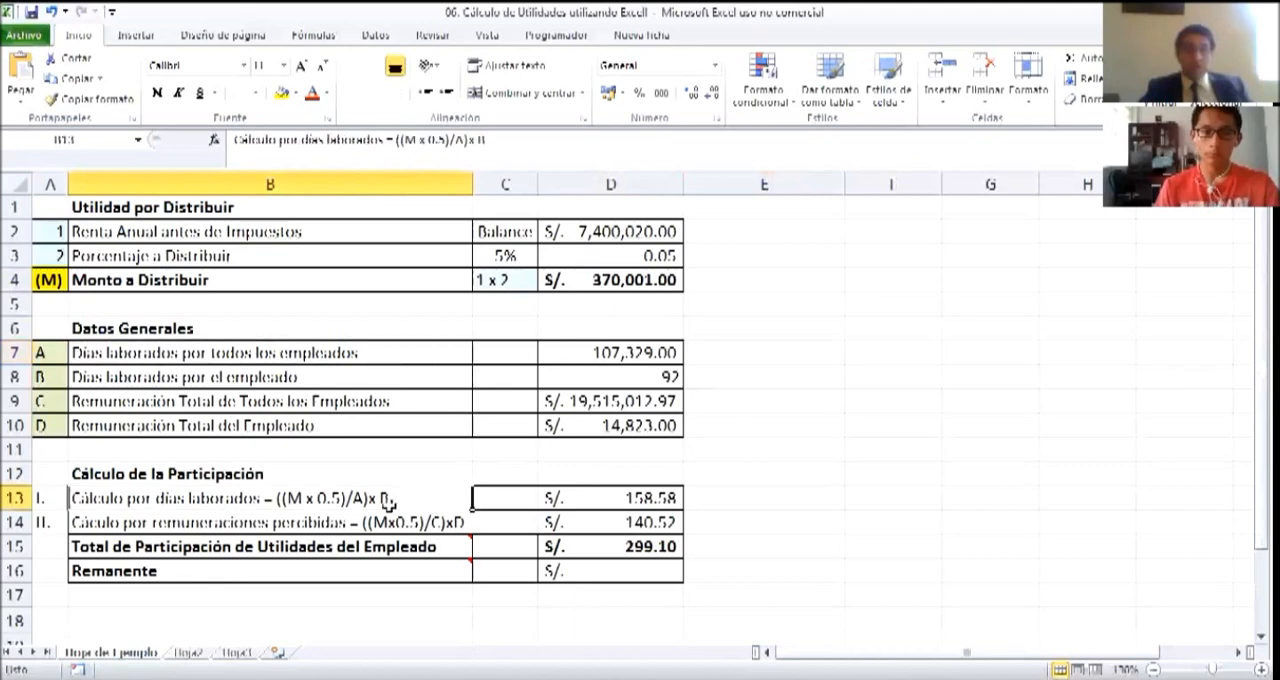
# Trace the employee's days worked in row 8 to factor B in B13, and inspect the formula in D13
pyautogui.click(112, 381)
pyautogui.click(563, 380)
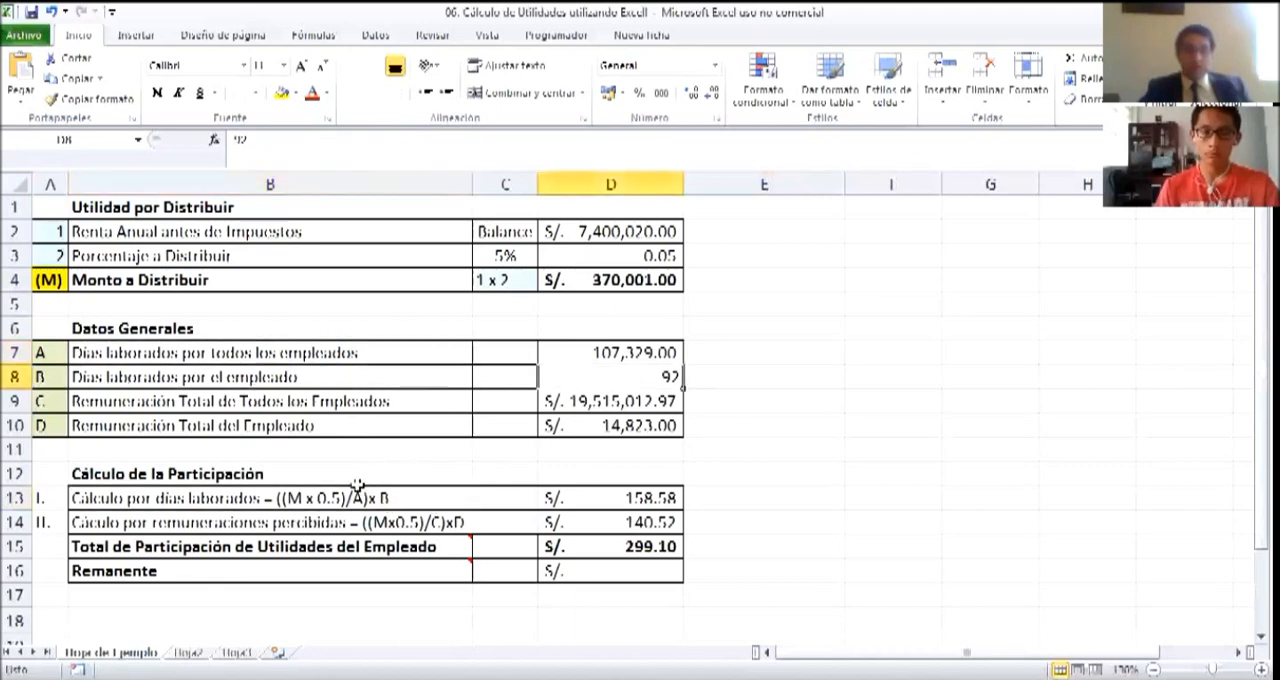
pyautogui.click(357, 497)
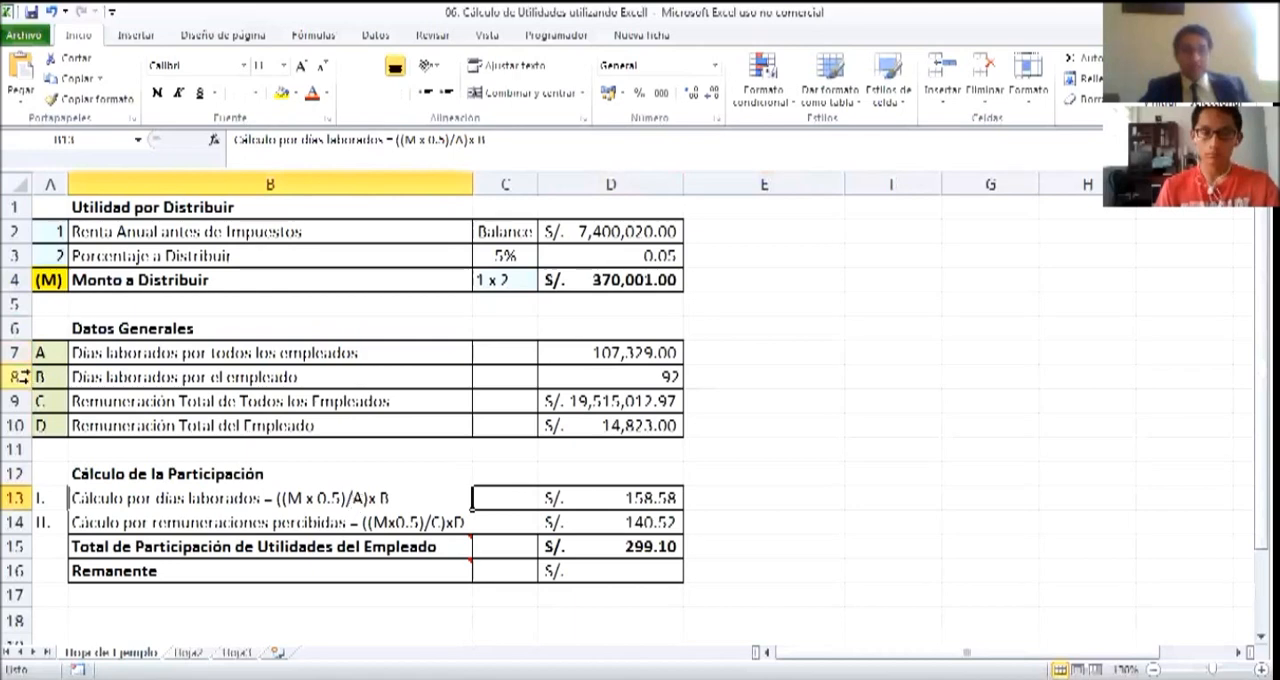
pyautogui.moveTo(72, 355); pyautogui.dragTo(697, 377)
pyautogui.click(342, 493)
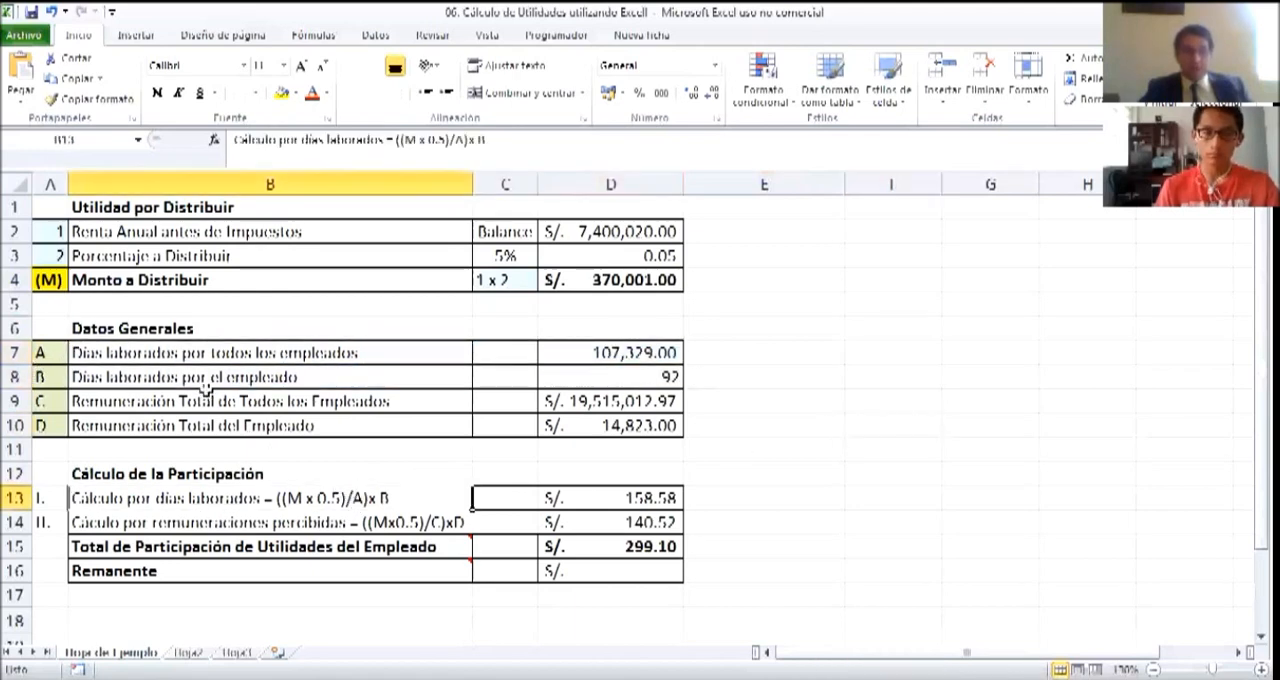
pyautogui.click(350, 386)
pyautogui.moveTo(350, 388); pyautogui.dragTo(636, 382)
pyautogui.click(918, 516)
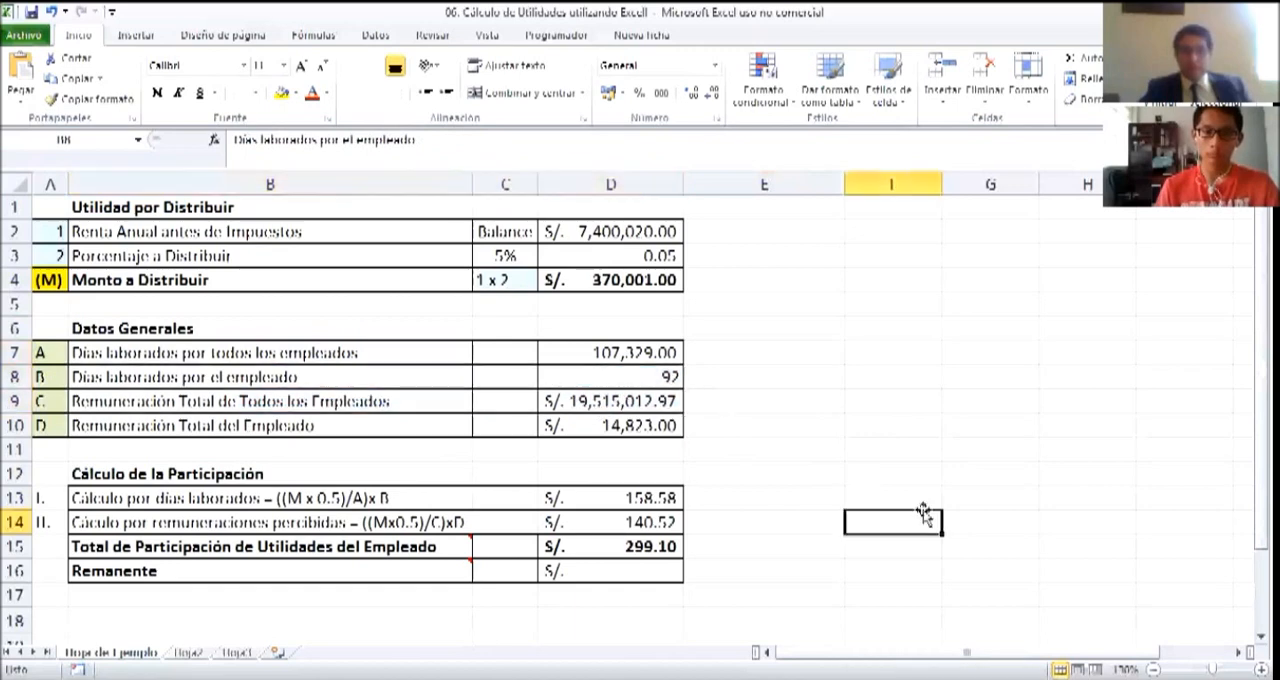
pyautogui.click(434, 506)
pyautogui.click(634, 505)
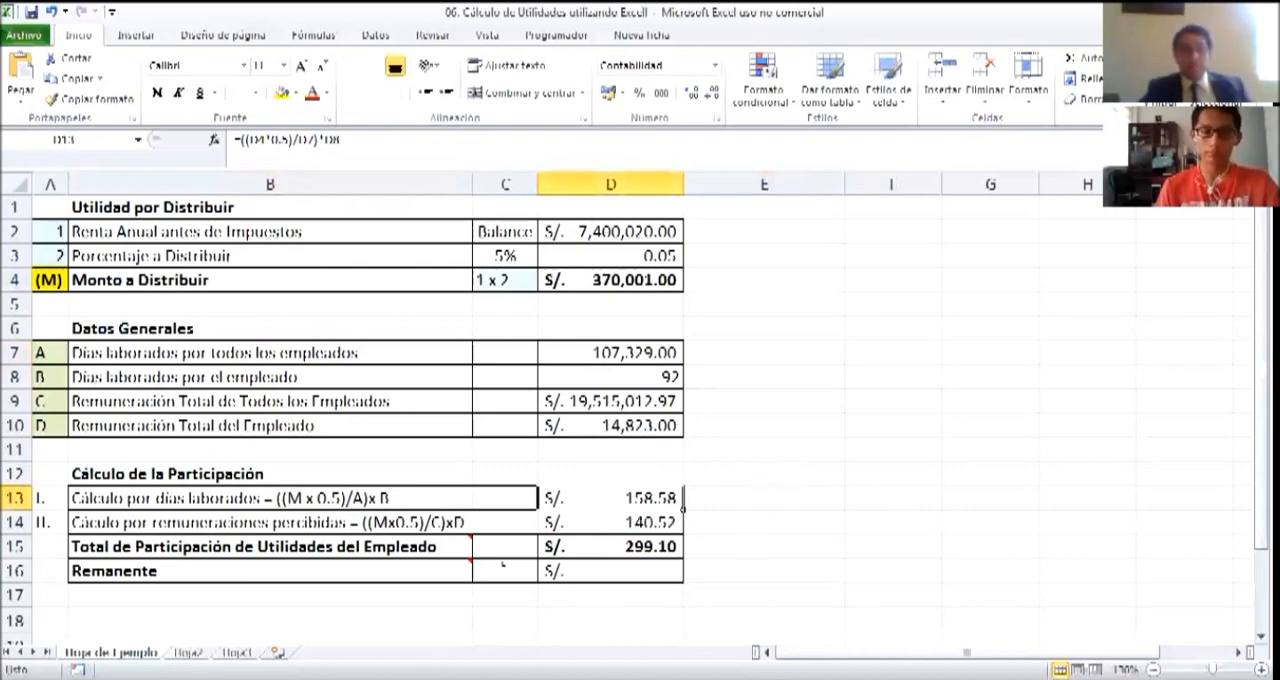
# Trace the amount in D4 and all employees' remuneration in row 9 to factors M and C of the remuneration calculation in B14
pyautogui.click(243, 530)
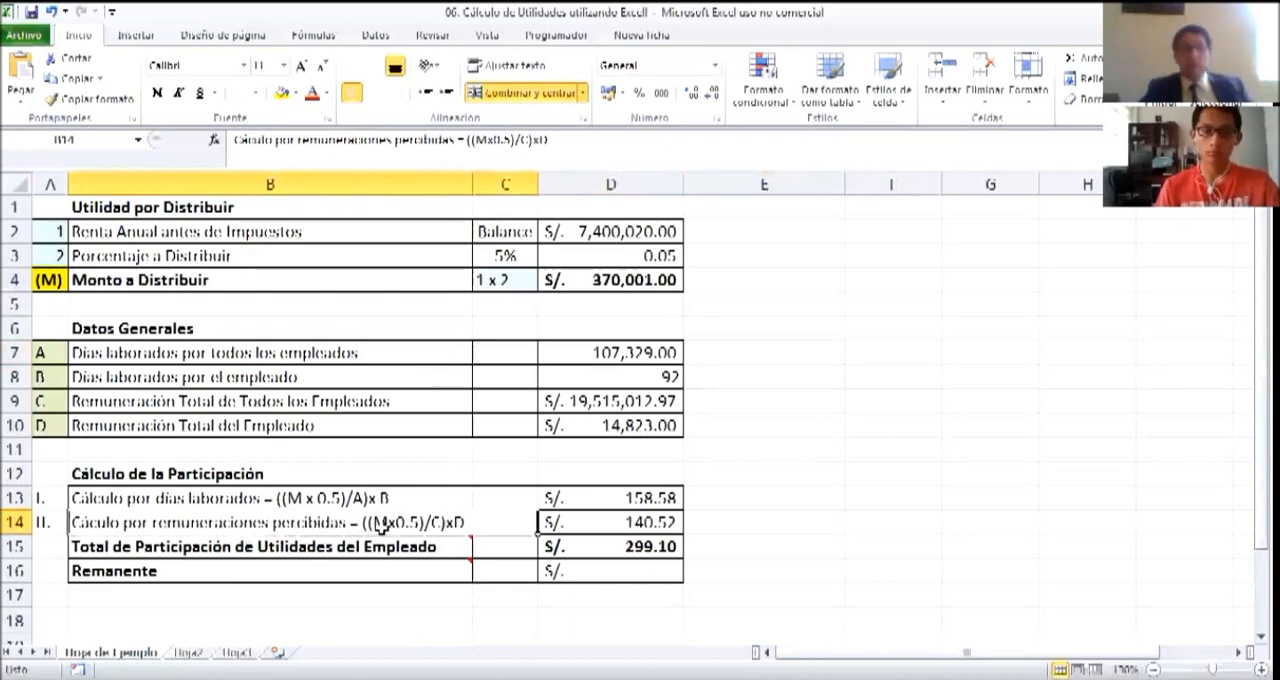
pyautogui.click(594, 289)
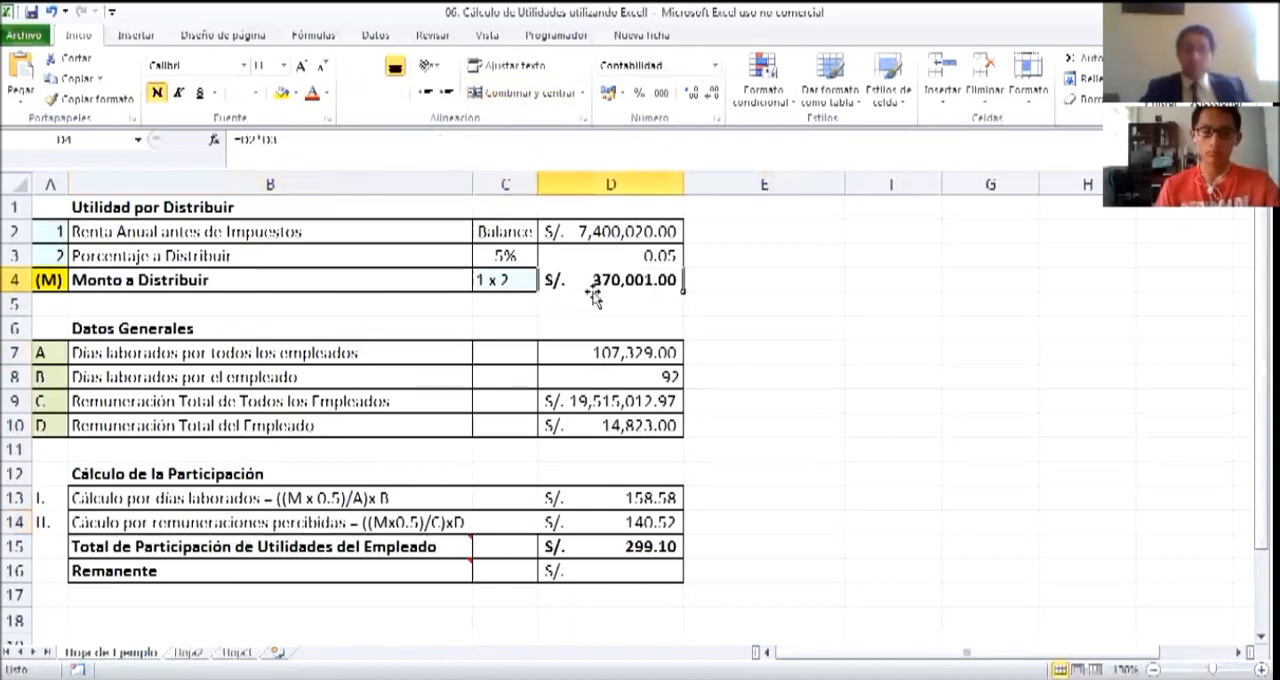
pyautogui.click(364, 524)
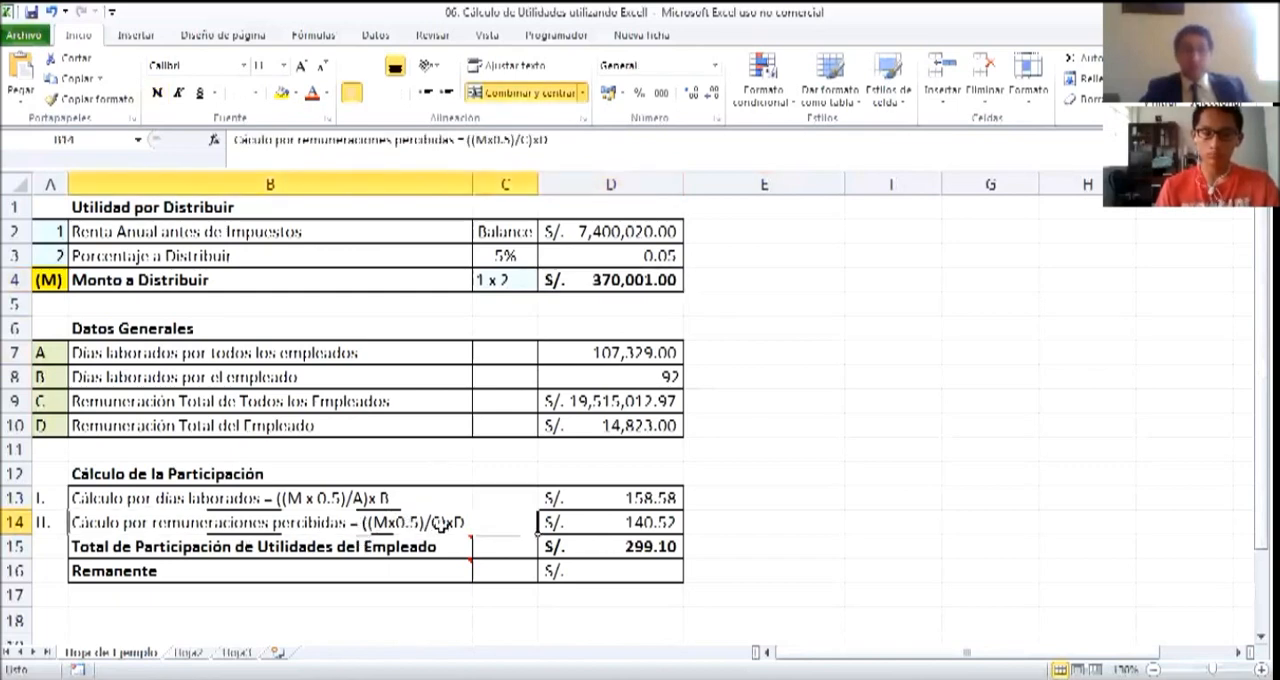
pyautogui.moveTo(222, 404); pyautogui.dragTo(619, 401)
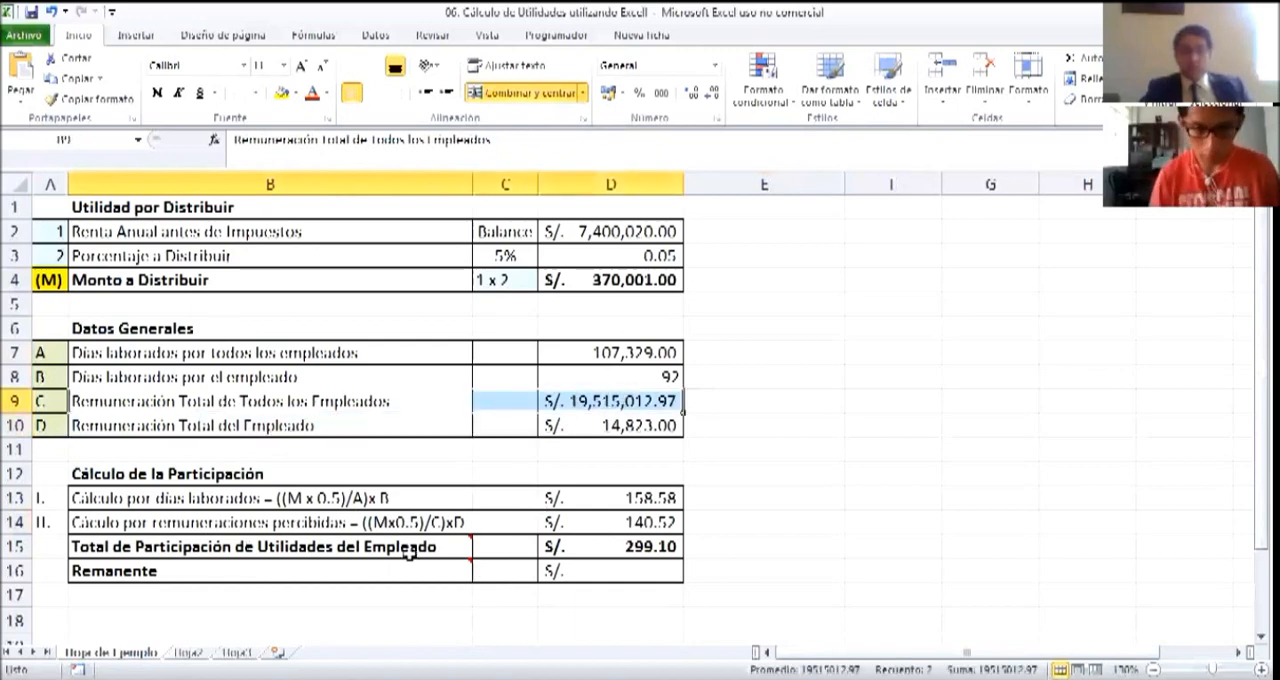
pyautogui.click(440, 524)
# Match the employee's remuneration in row 10 to factor D, and inspect the remuneration-based formula in D14
pyautogui.click(46, 428)
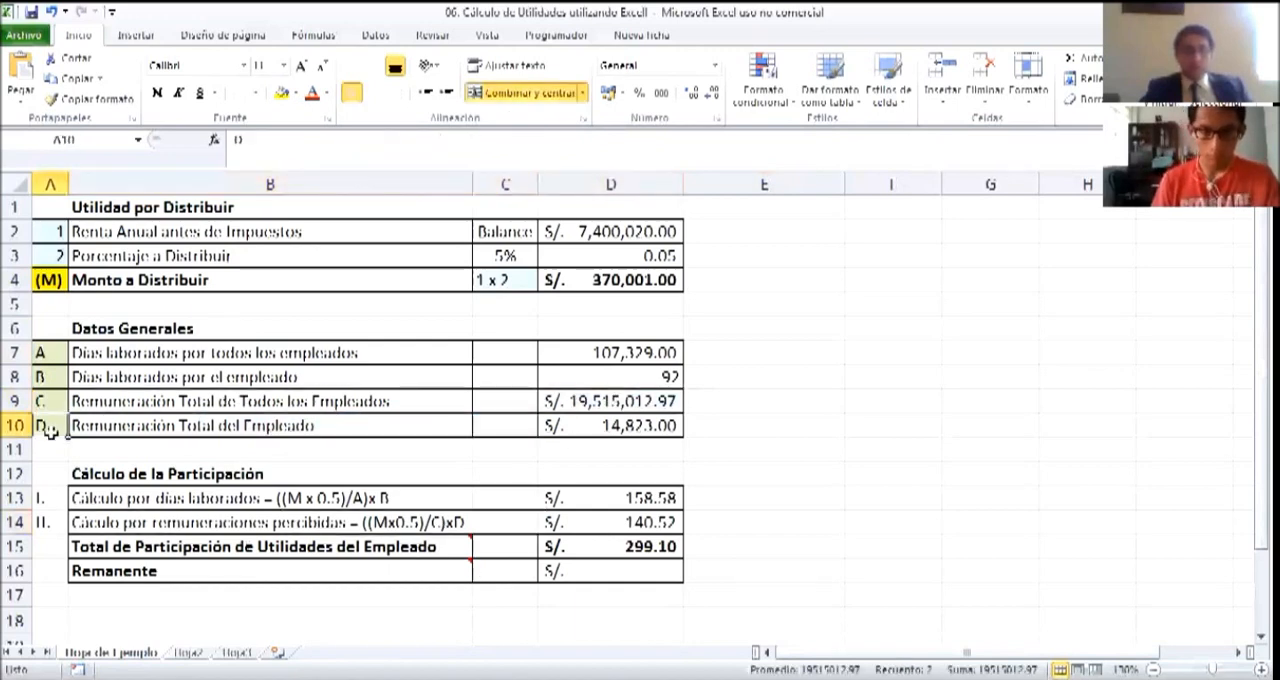
pyautogui.click(578, 430)
pyautogui.click(731, 523)
pyautogui.press('Left')
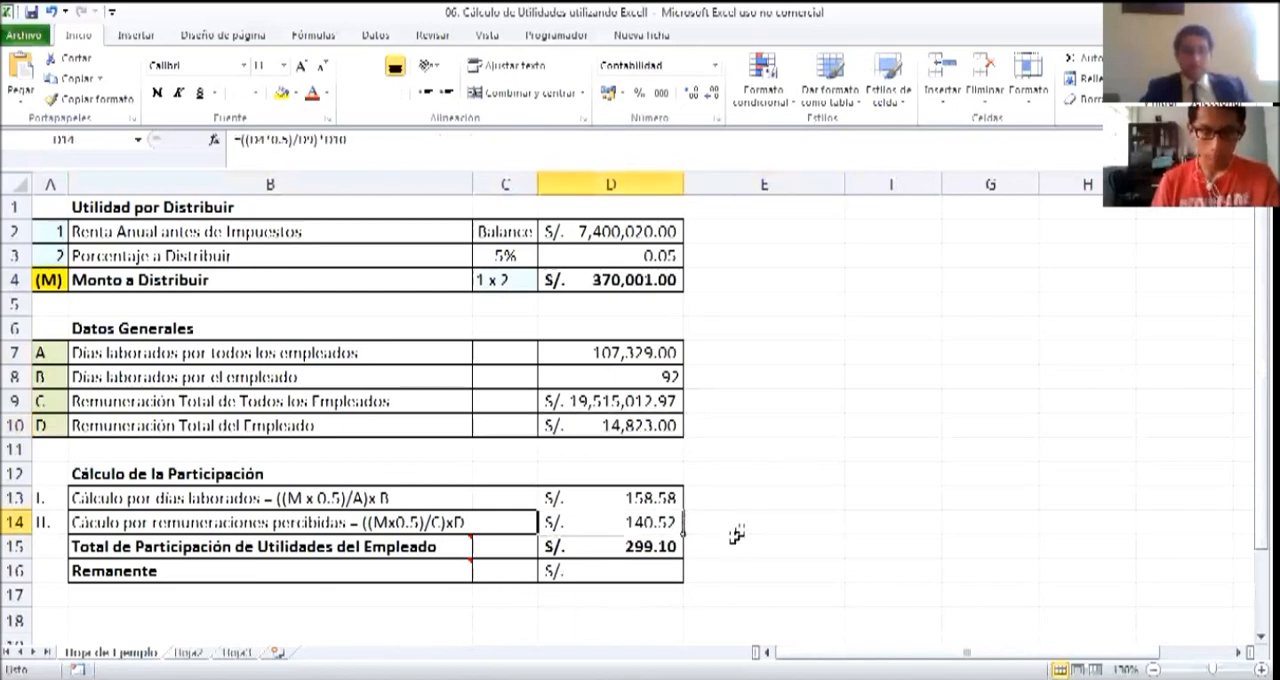
# Inspect the Total de Participación de Utilidades del Empleado formula in D15 and the Remanente formula in D16
pyautogui.click(605, 552)
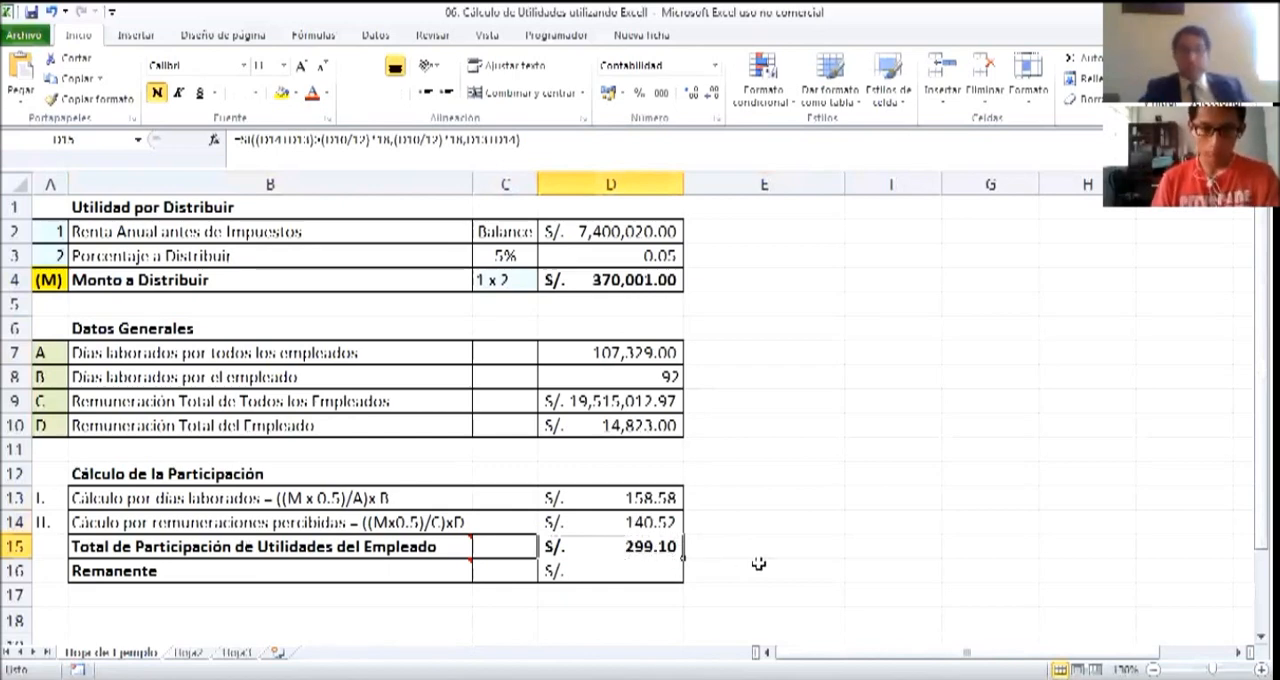
pyautogui.click(638, 575)
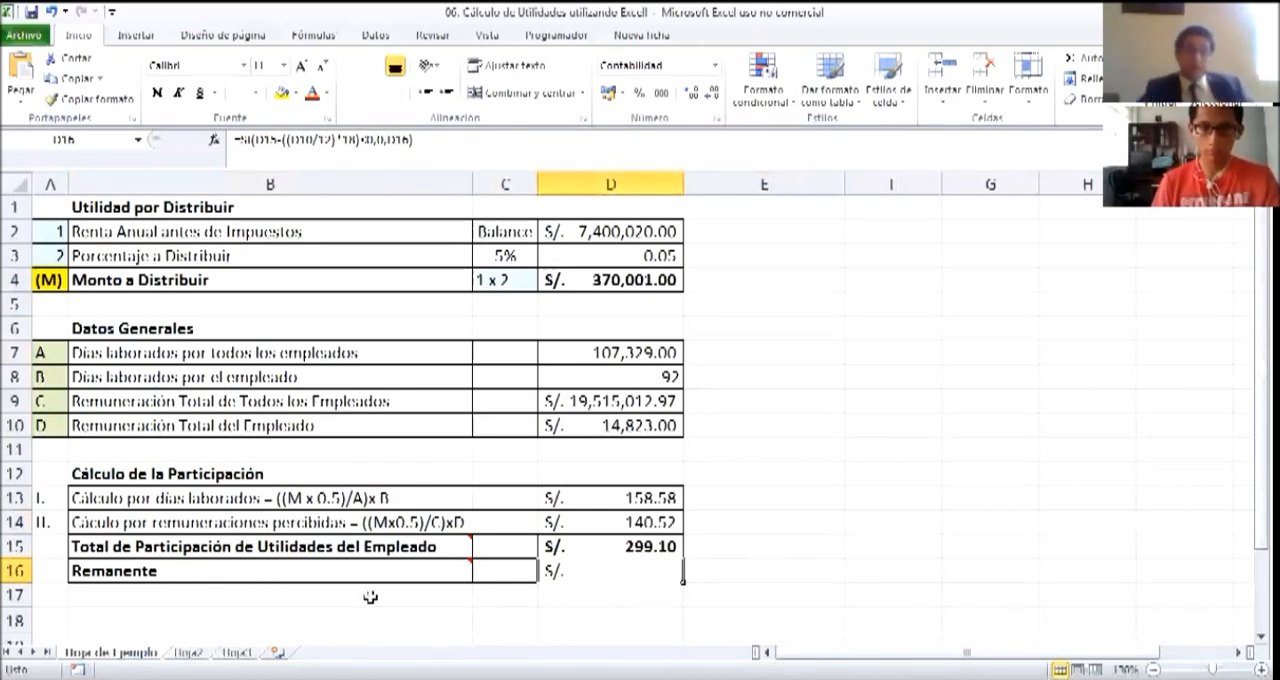
pyautogui.moveTo(472, 562)
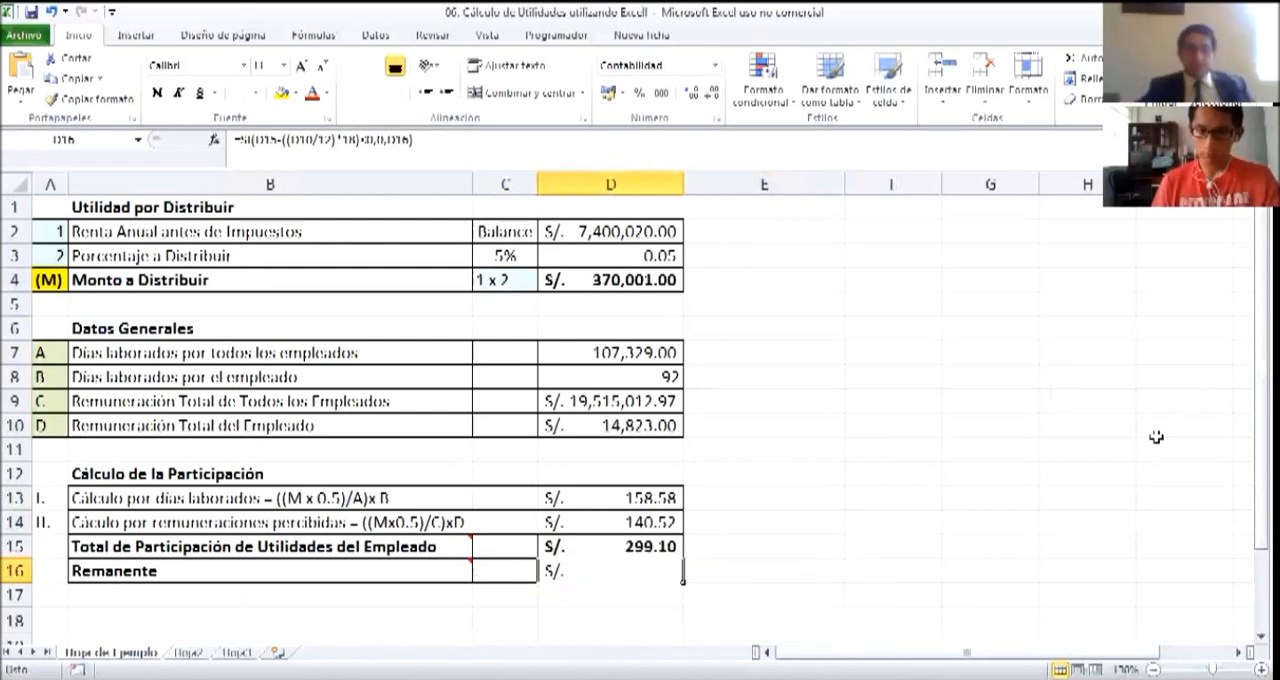
pyautogui.click(1036, 472)
pyautogui.click(258, 548)
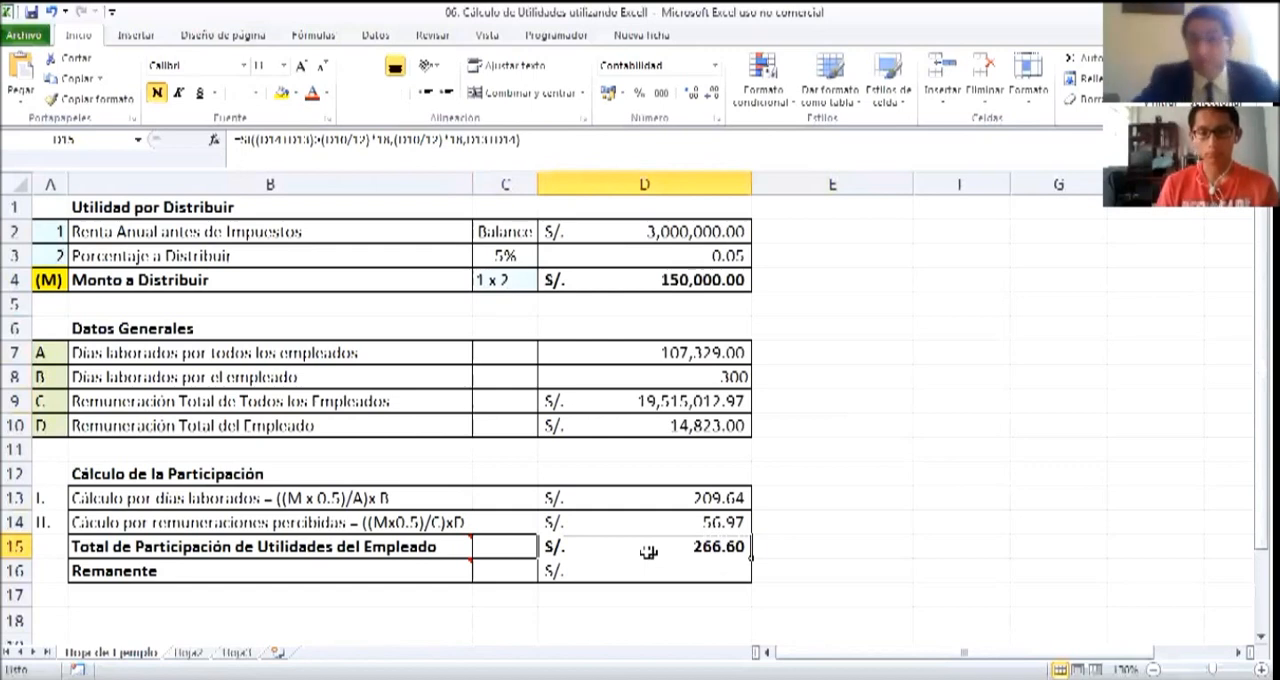
pyautogui.click(870, 530)
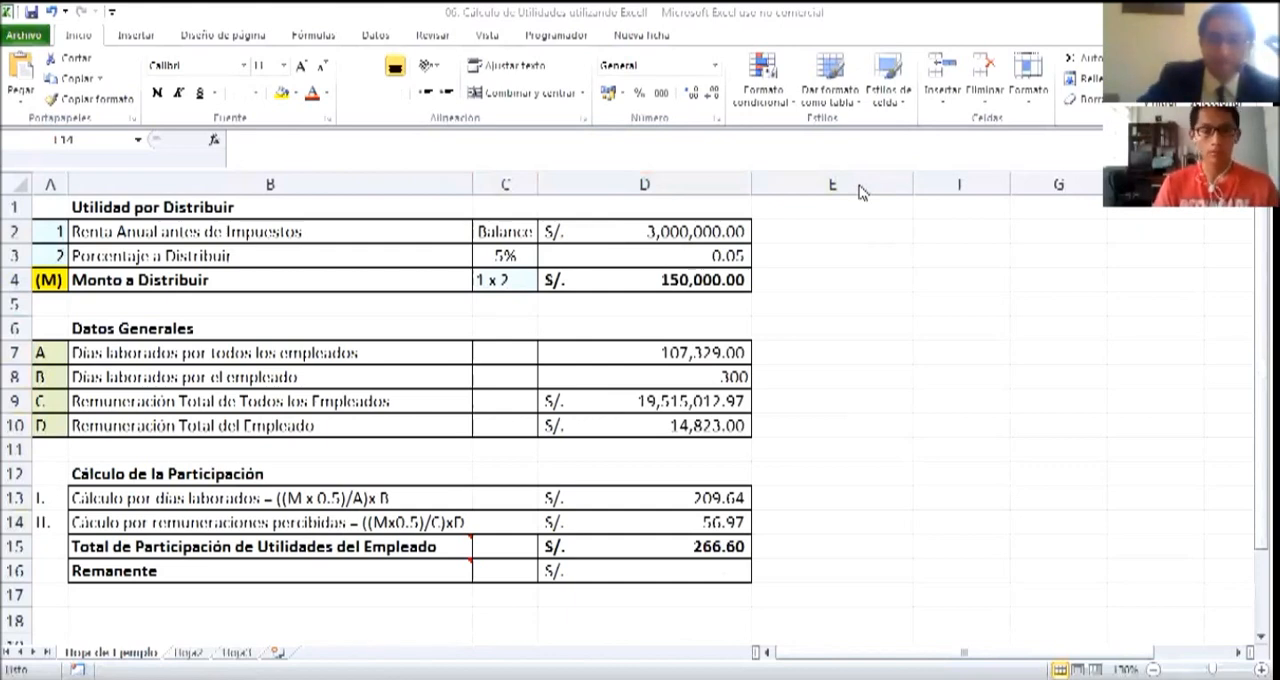
pyautogui.click(846, 415)
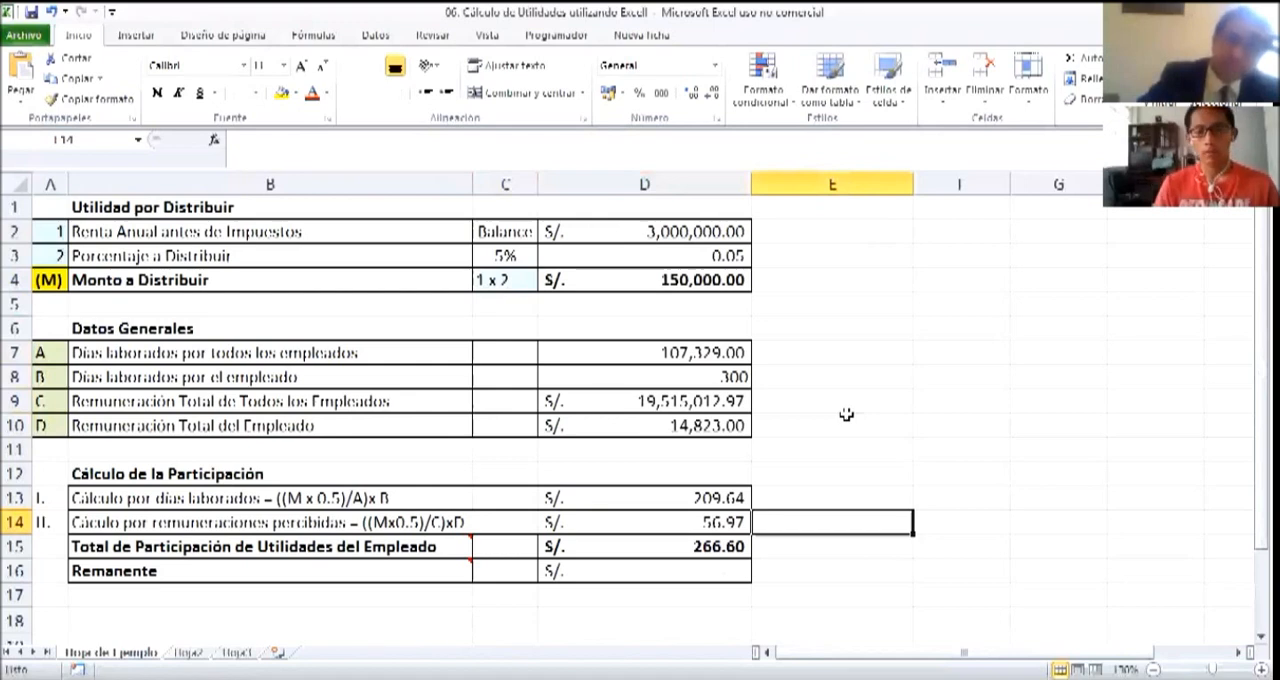
# Enter the formula =D10/12 in D16 to get the employee's average monthly remuneration
pyautogui.click(688, 572)
pyautogui.write('=')
pyautogui.press('Up')
pyautogui.press('Up')
pyautogui.press('Up')
pyautogui.press('Up')
pyautogui.press('Up')
pyautogui.press('Up')
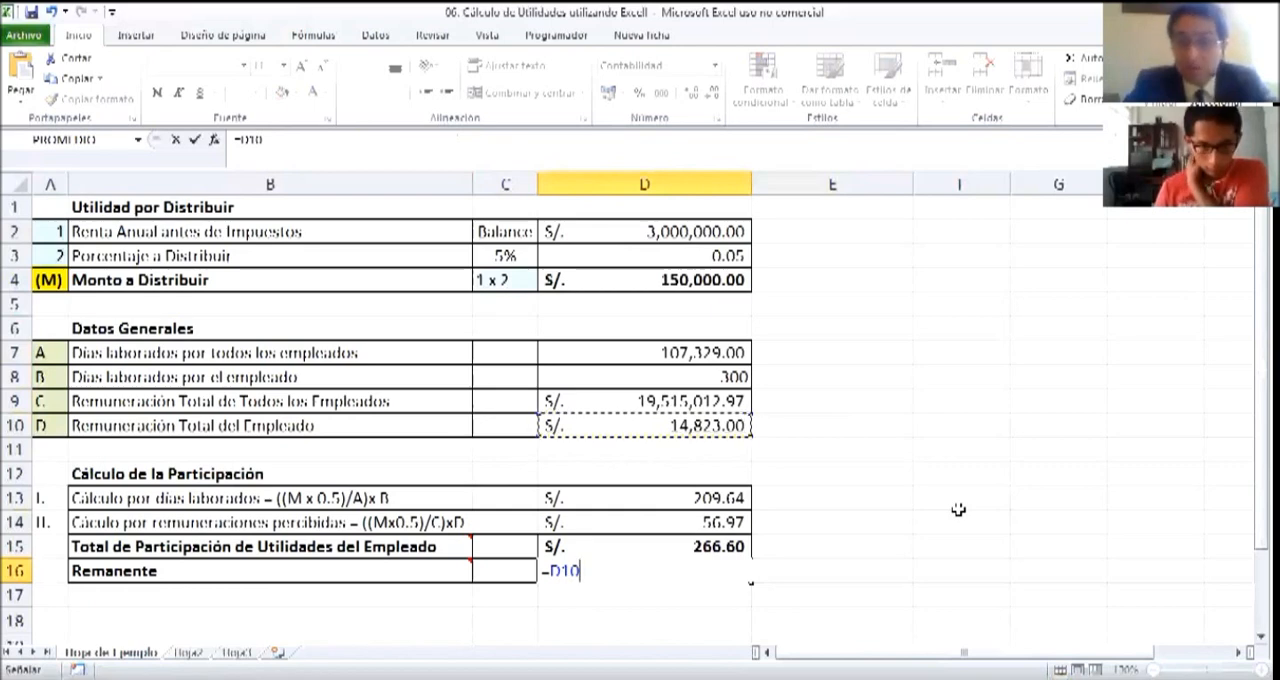
pyautogui.write('/12')
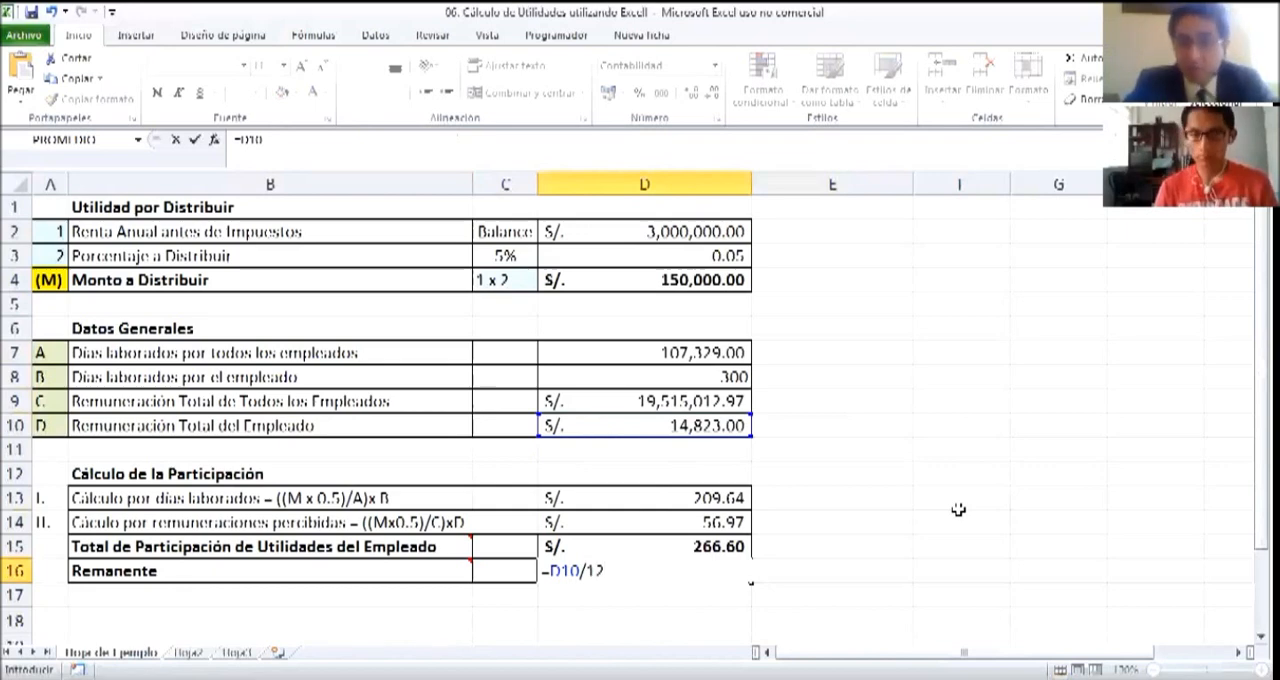
pyautogui.press('Return')
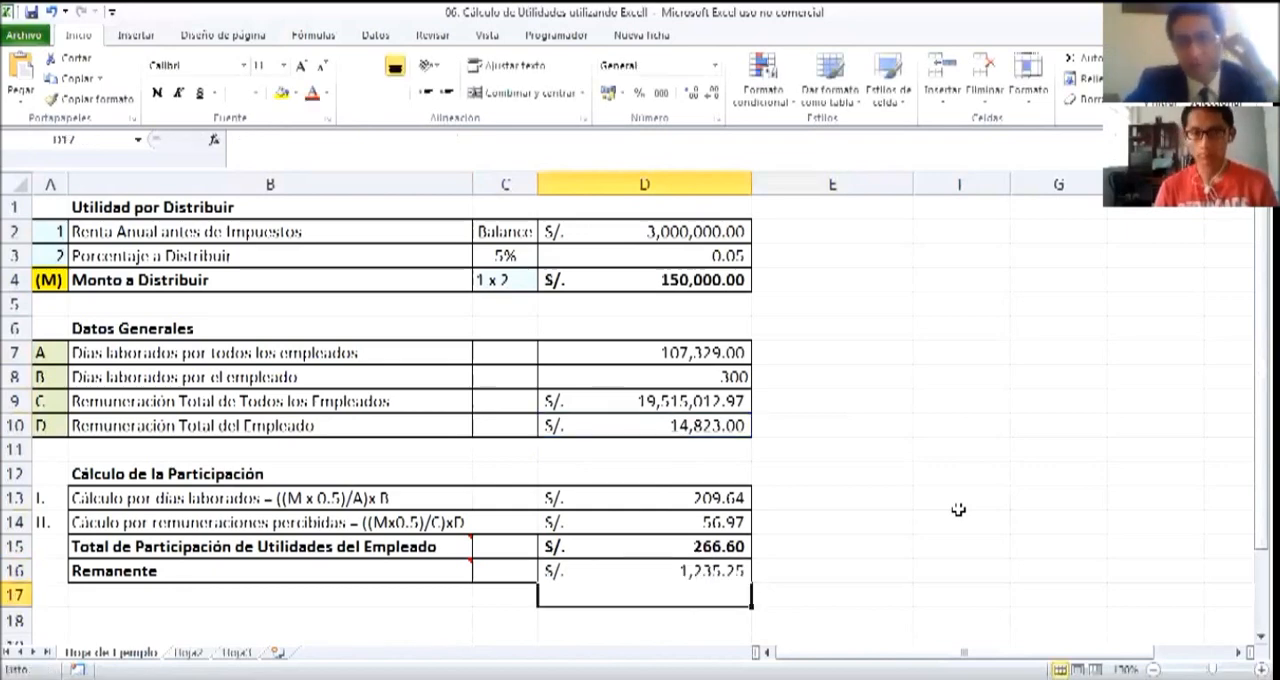
# Extend the formula in D16 to =(D10/12)*18 to calculate the 18-remuneration cap
pyautogui.press('Up')
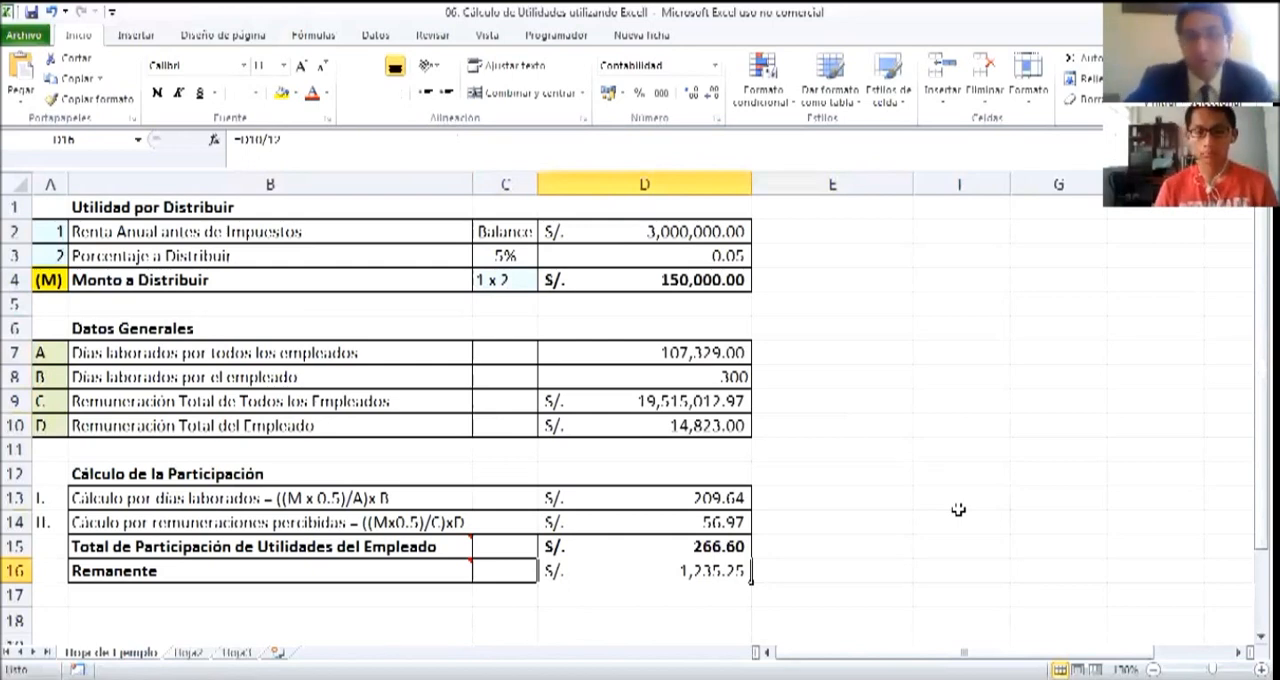
pyautogui.click(241, 141)
pyautogui.write('(')
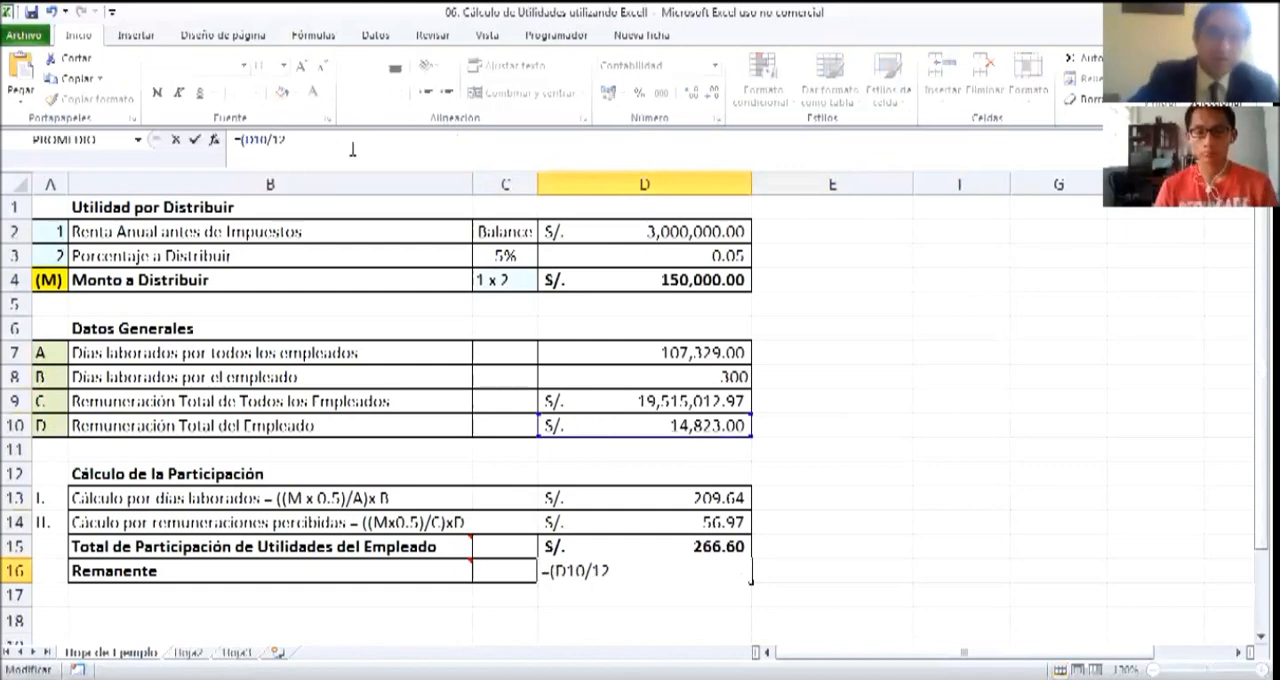
pyautogui.click(334, 148)
pyautogui.write(')')
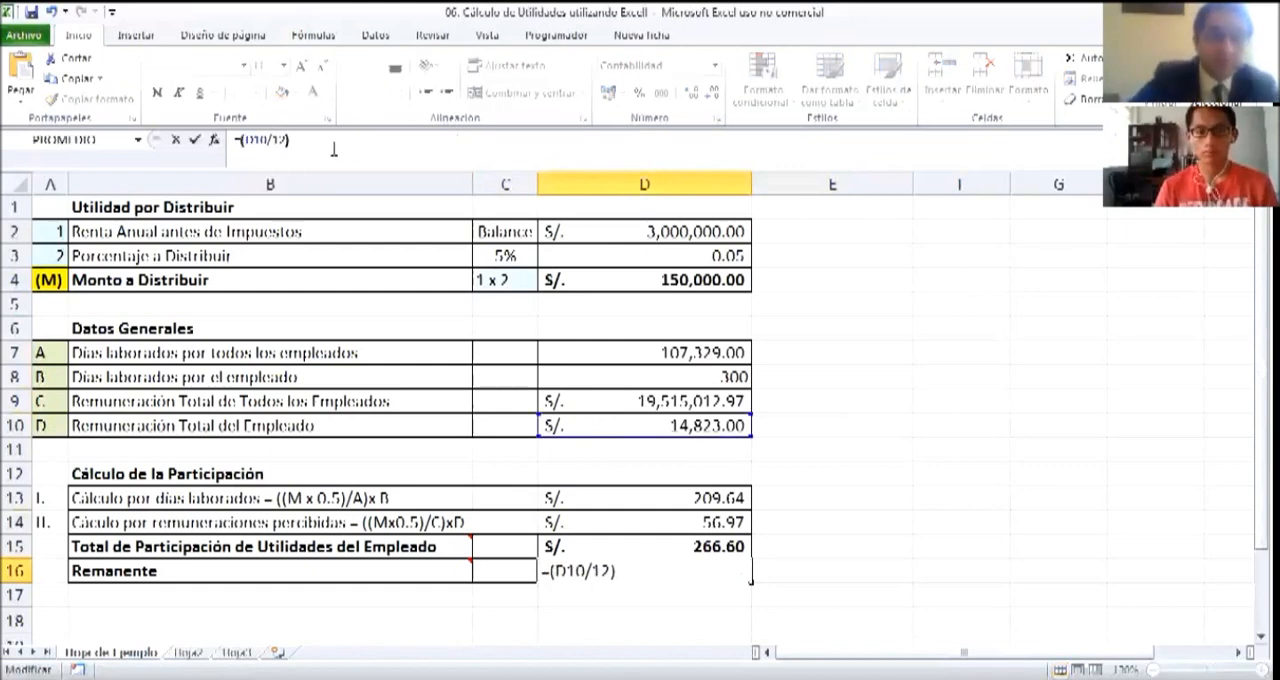
pyautogui.write('*18')
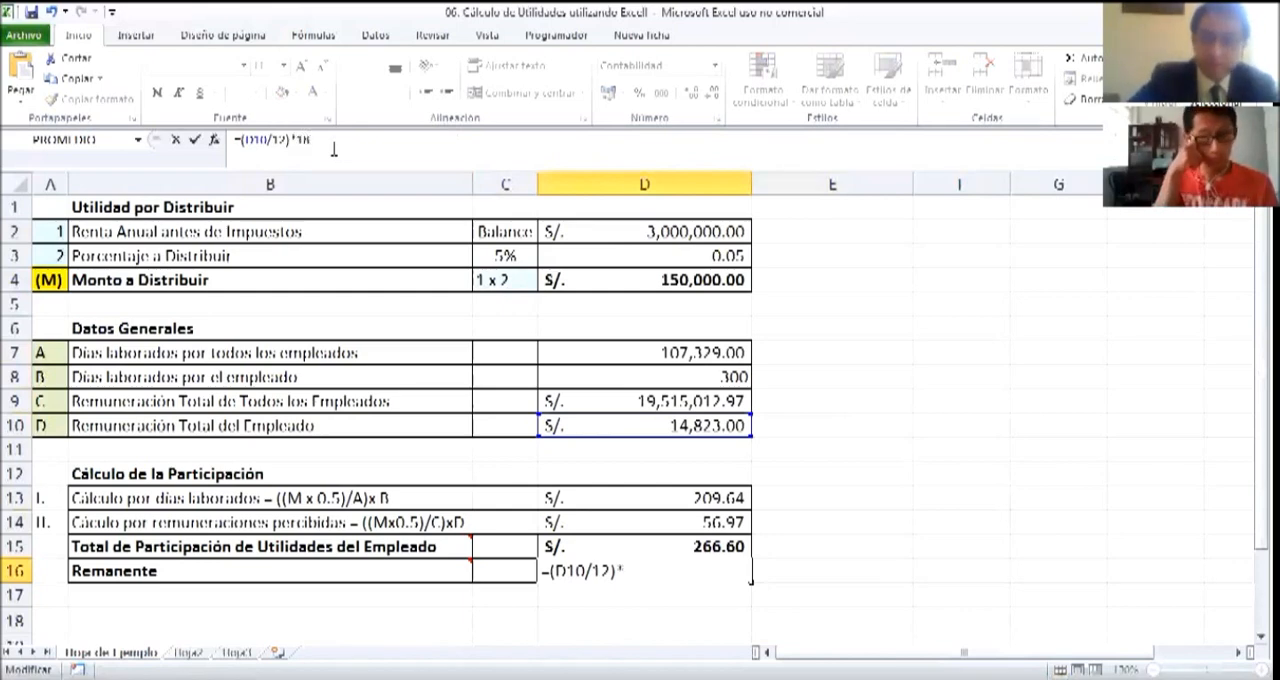
pyautogui.press('Return')
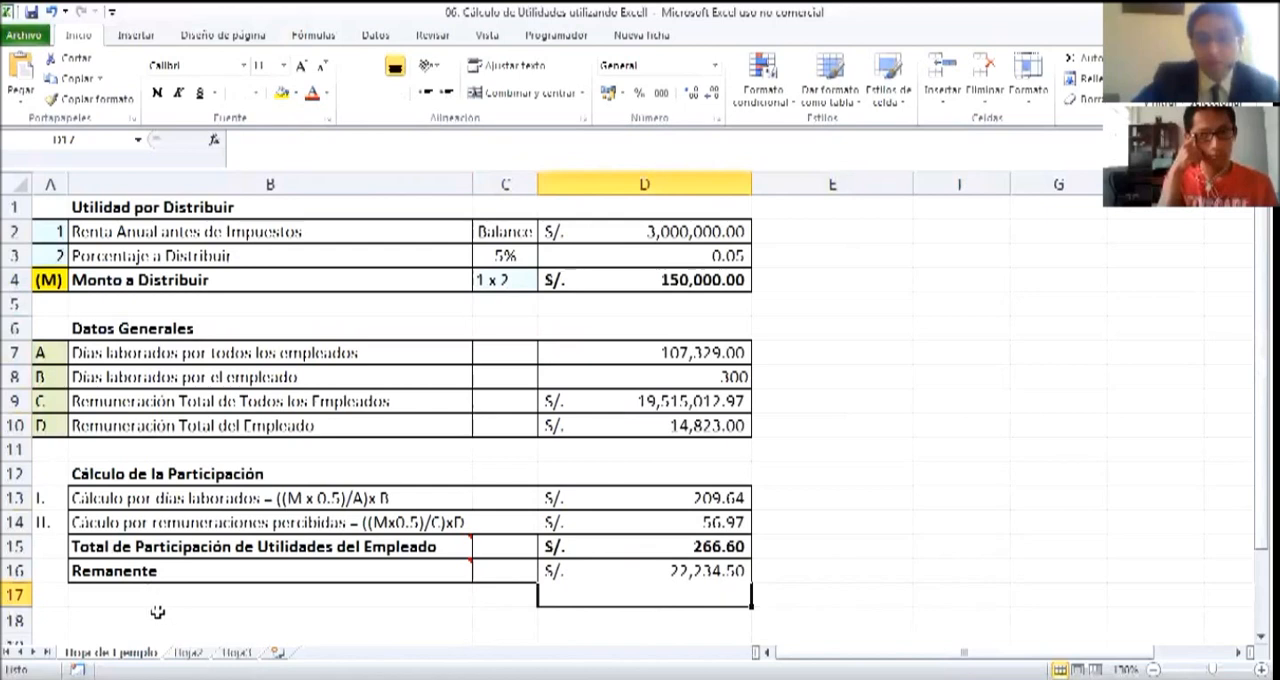
# Replace the label in B16 with "Máximo de Utilidad posible"
pyautogui.click(152, 571)
pyautogui.doubleClick(157, 571)
pyautogui.moveTo(160, 571); pyautogui.dragTo(57, 578)
pyautogui.write('Tope')
pyautogui.press('BackSpace')
pyautogui.press('BackSpace')
pyautogui.press('BackSpace')
pyautogui.press('BackSpace')
pyautogui.write('M')
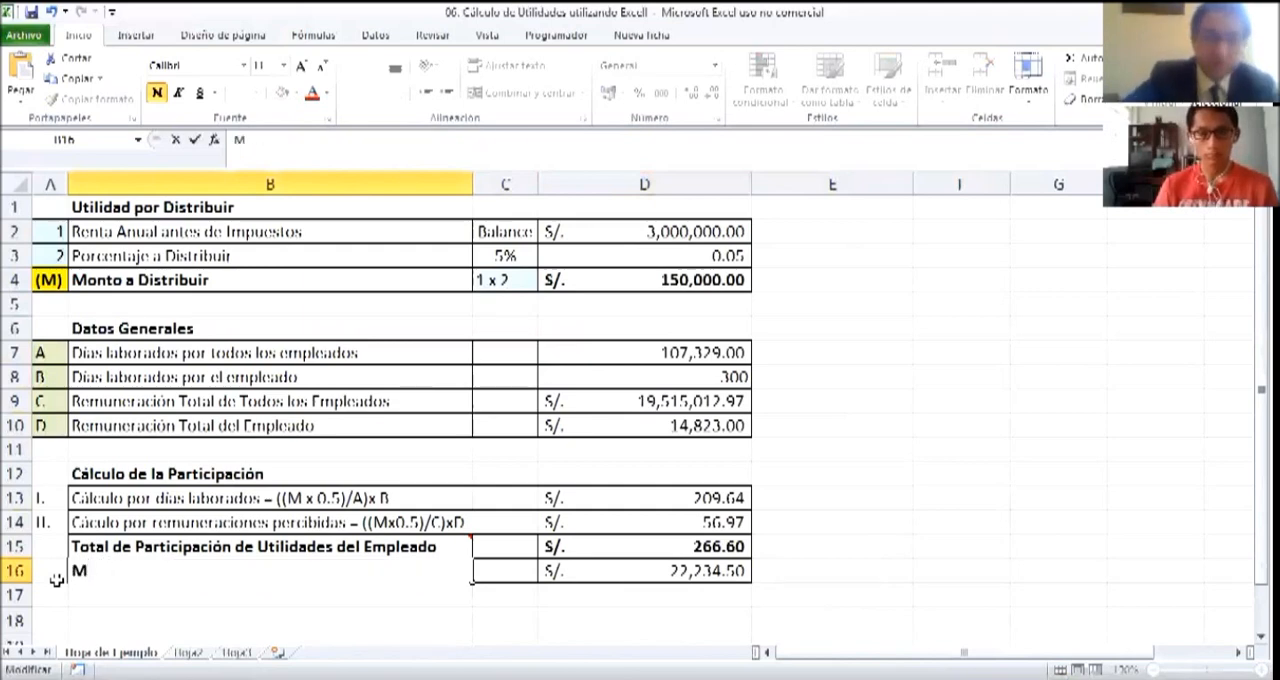
pyautogui.write('áximo de Utilidad posible')
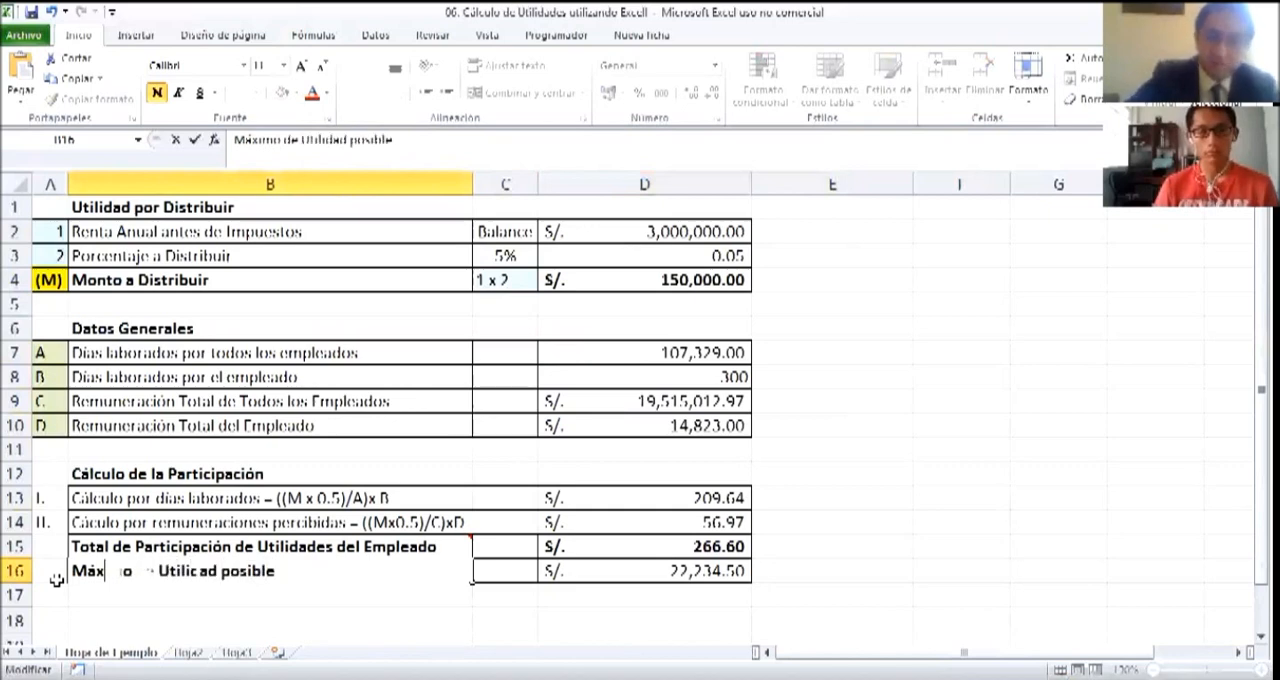
pyautogui.press('Return')
# Add the label "Remanente" in B17 and calculate it in D17 with the formula =D15-D16
pyautogui.write('Remanen')
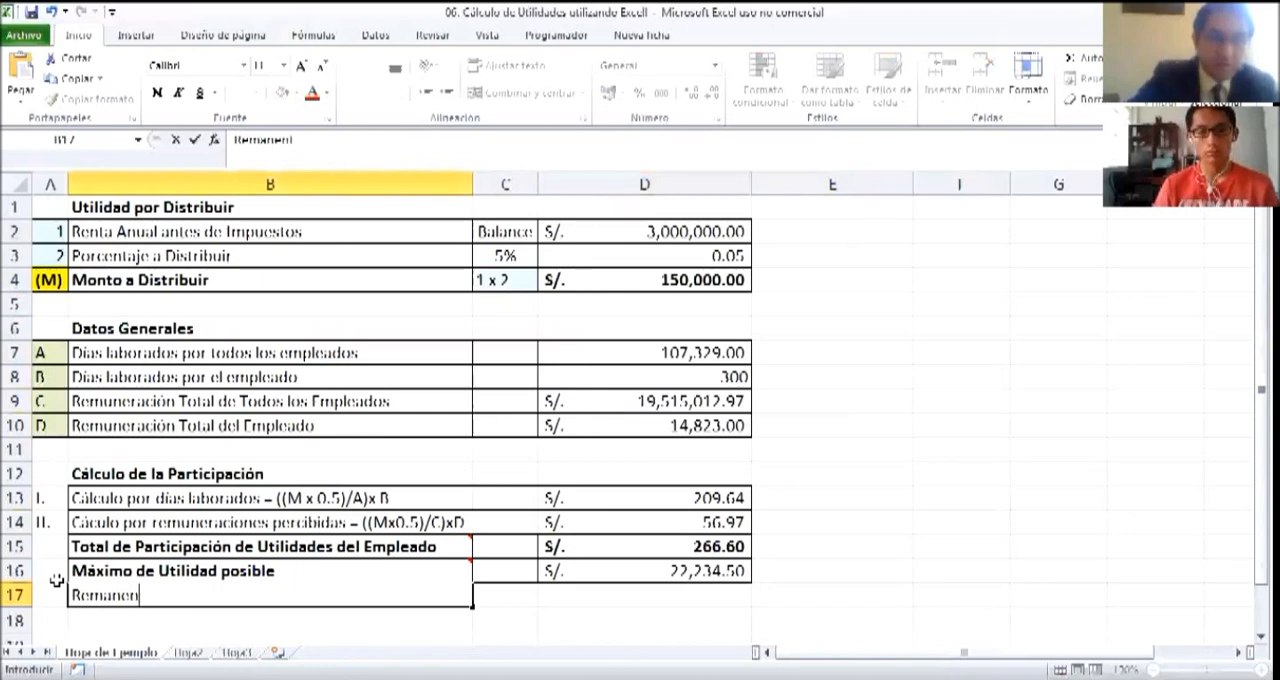
pyautogui.write('te')
pyautogui.press('Tab')
pyautogui.press('Tab')
pyautogui.write('-')
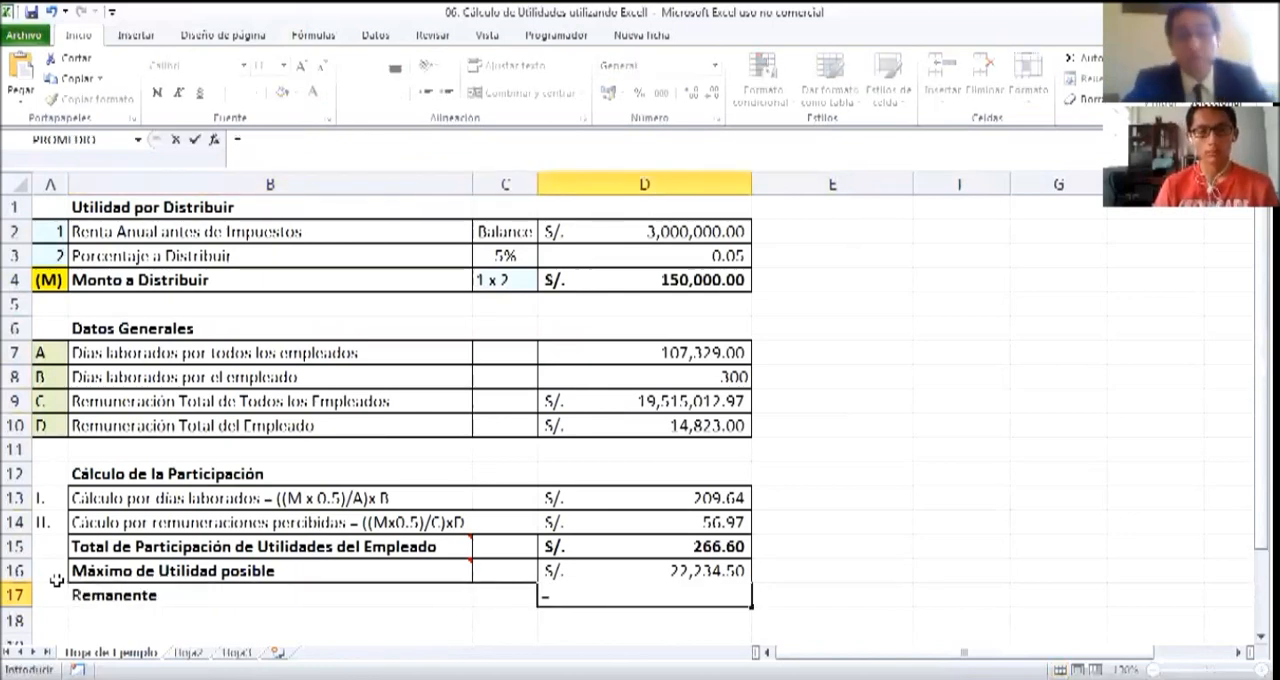
pyautogui.press('Up')
pyautogui.press('Up')
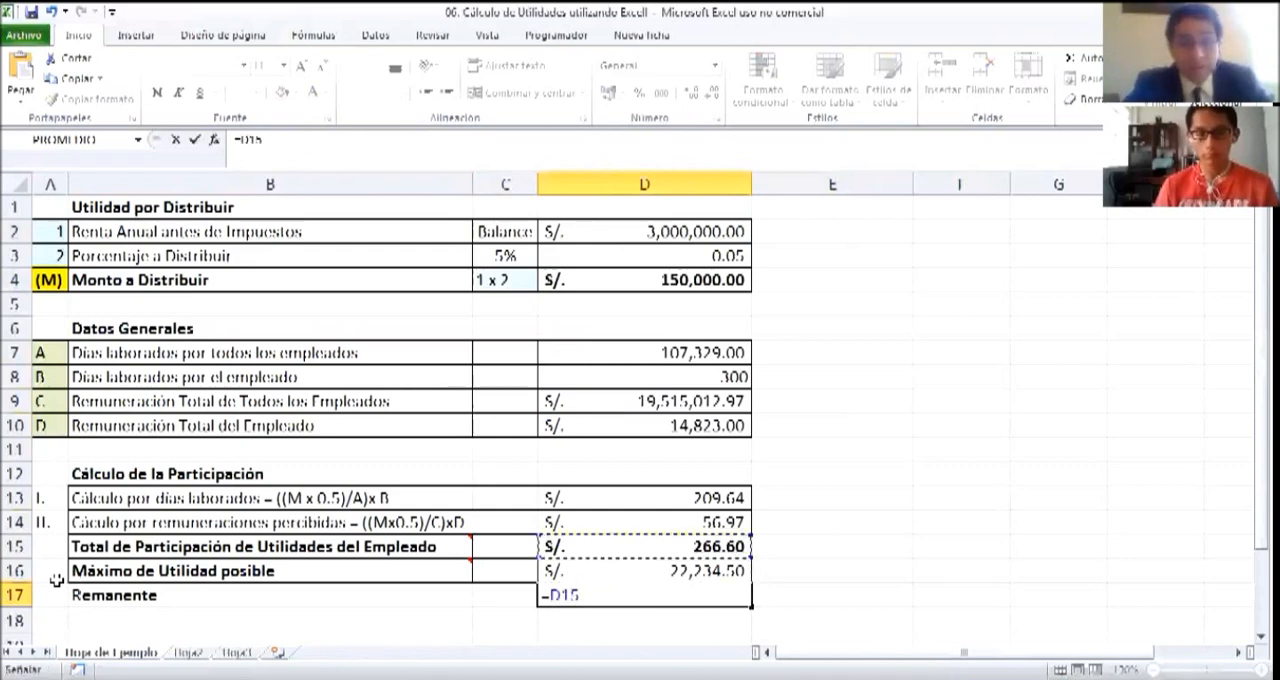
pyautogui.write('-')
pyautogui.press('Up')
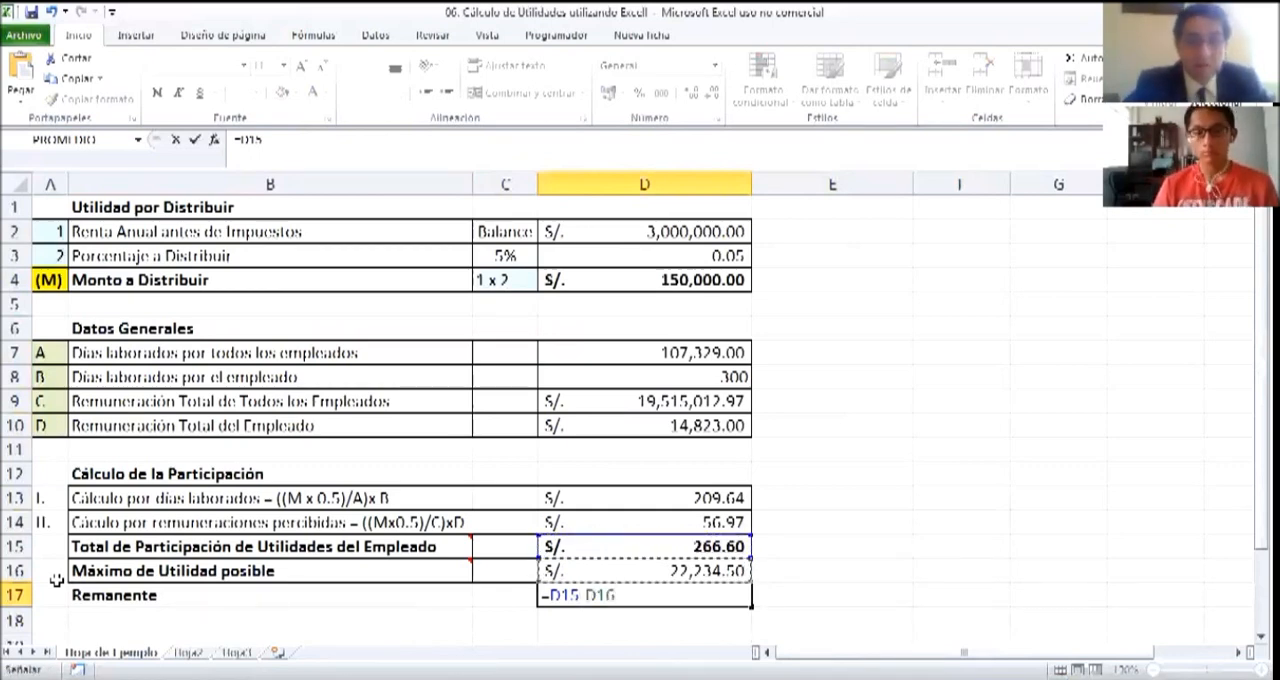
pyautogui.press('Return')
pyautogui.press('Up')
pyautogui.press('Right')
pyautogui.press('Right')
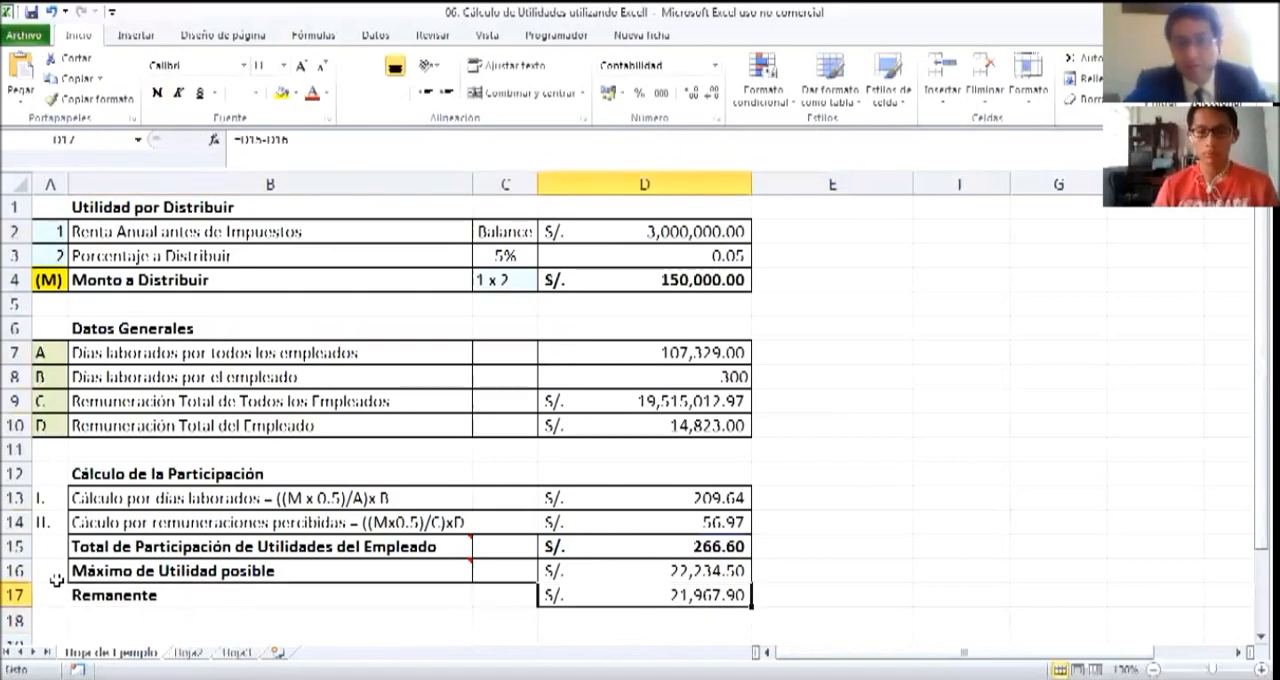